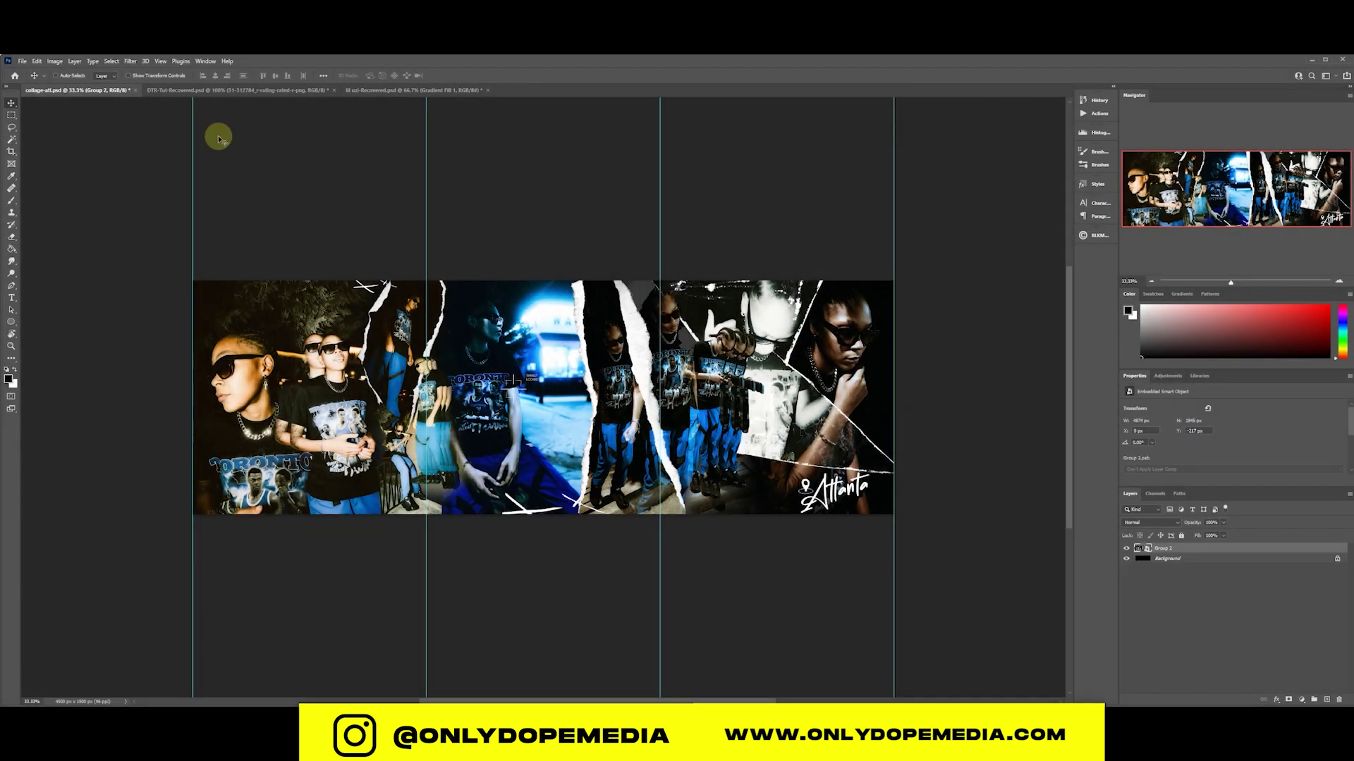
- Apply the Camera Raw Filter to the collage's Group 1 layer, raising exposure to +0.25 and slightly increasing contrast
click(131, 63)
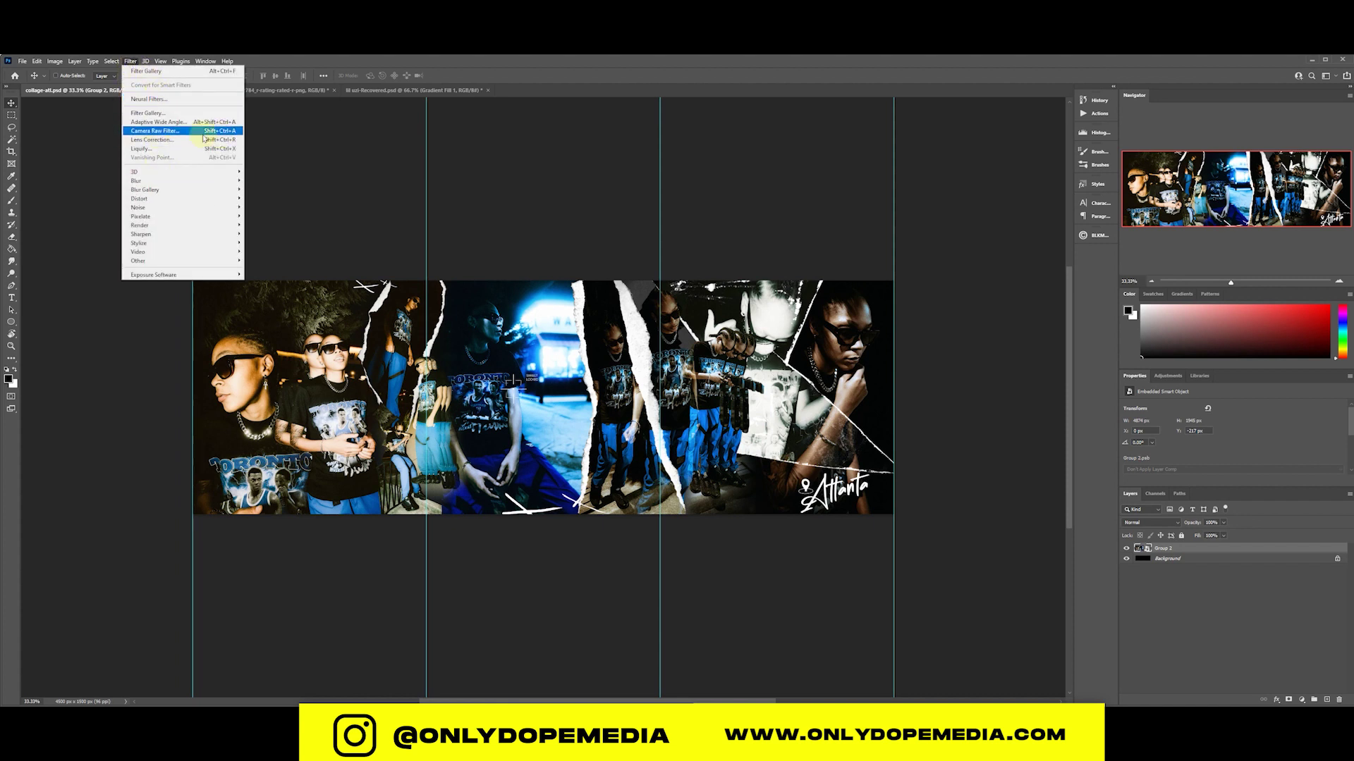
click(155, 132)
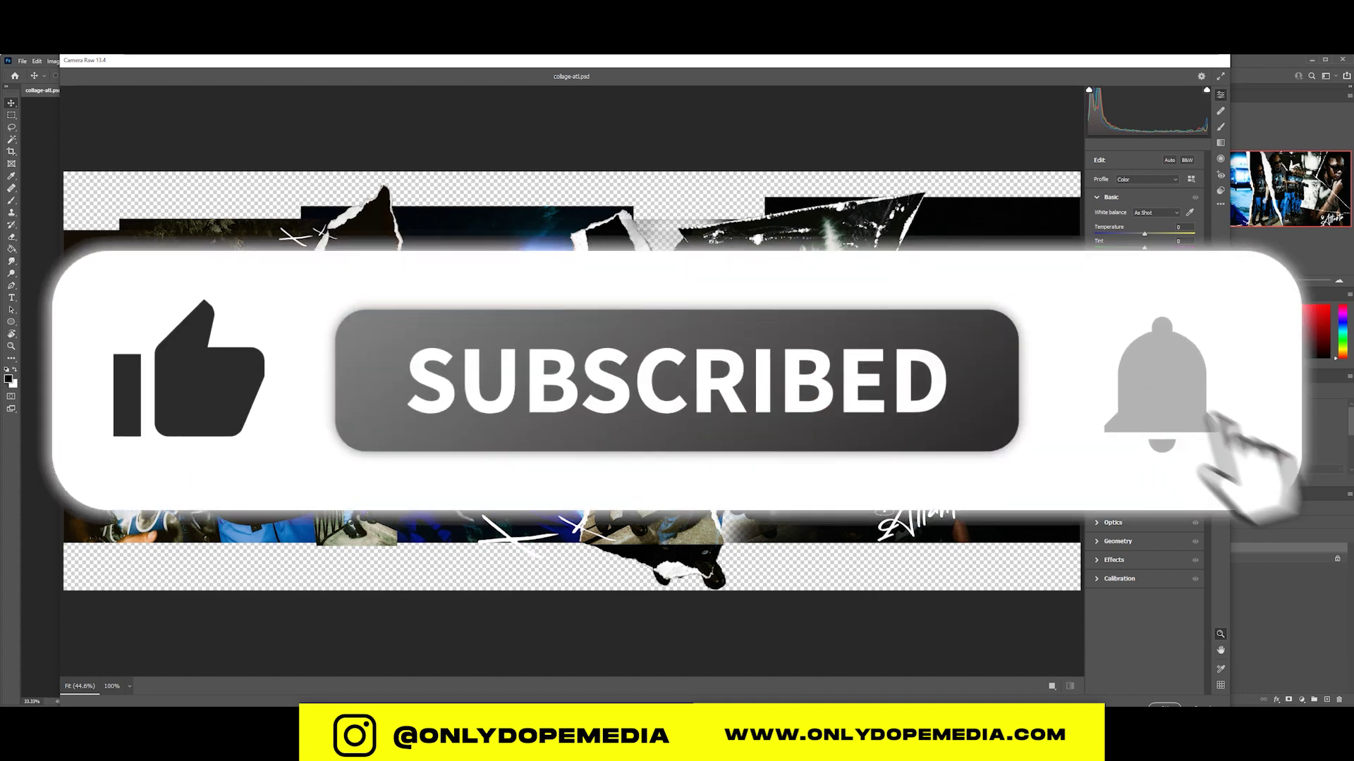
drag(1191, 272, 1149, 284)
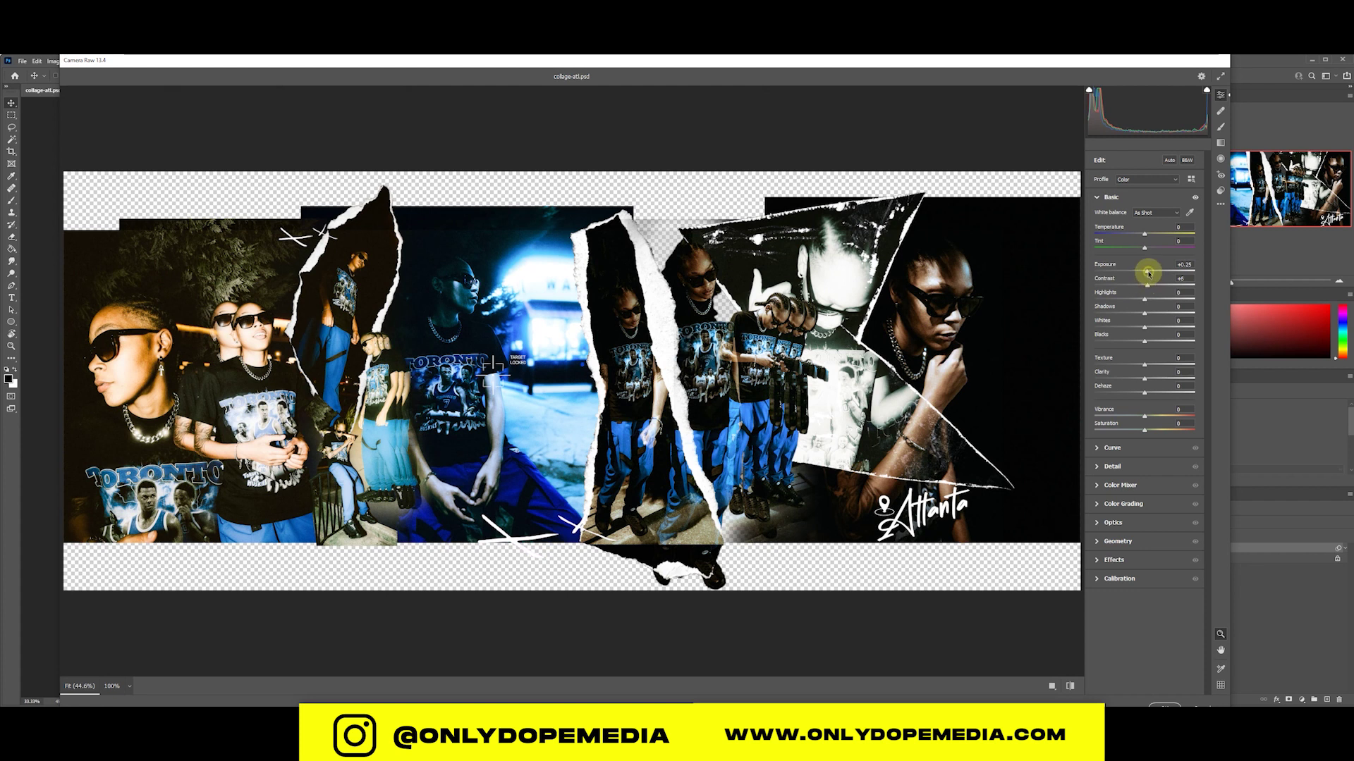
- Set noise reduction to 100 in Camera Raw, with a little sharpening and moderate color noise reduction, checking the portrait close up
click(1099, 467)
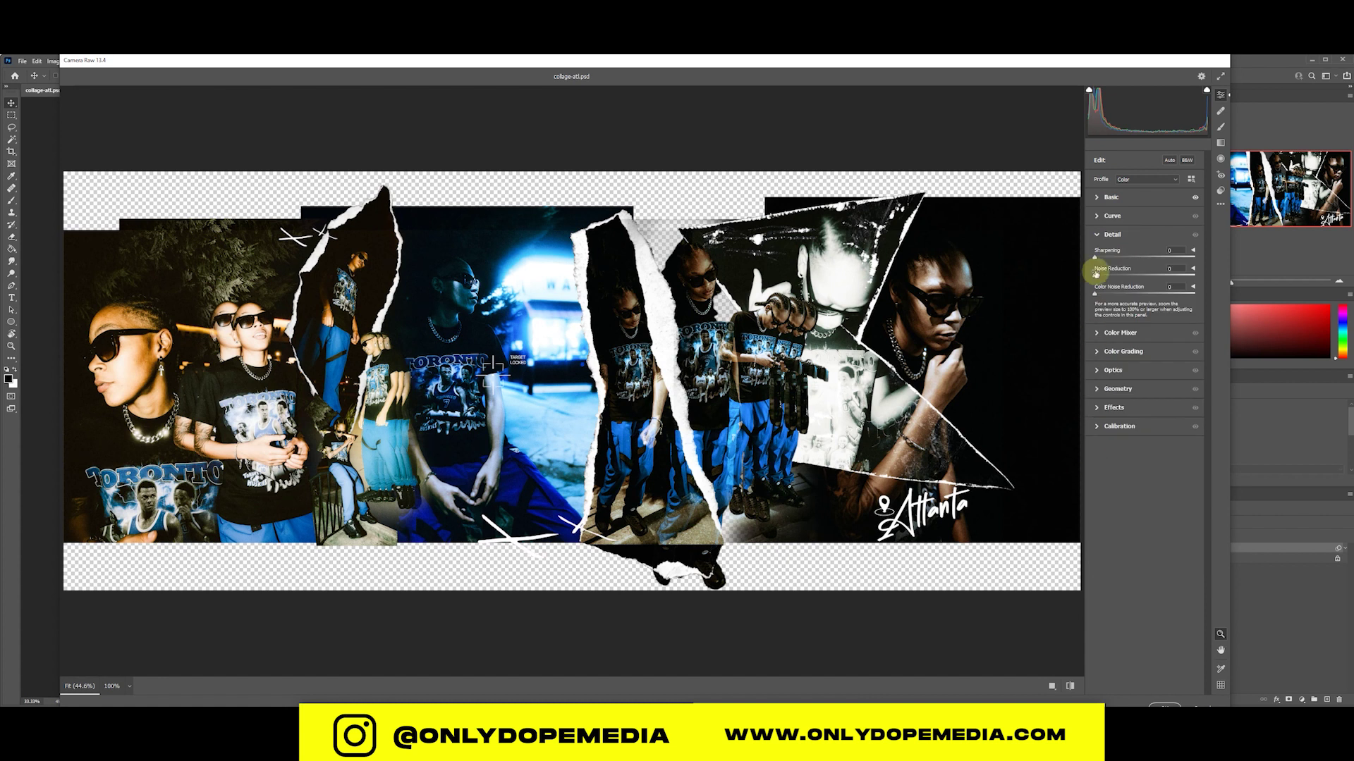
drag(1097, 277, 1223, 273)
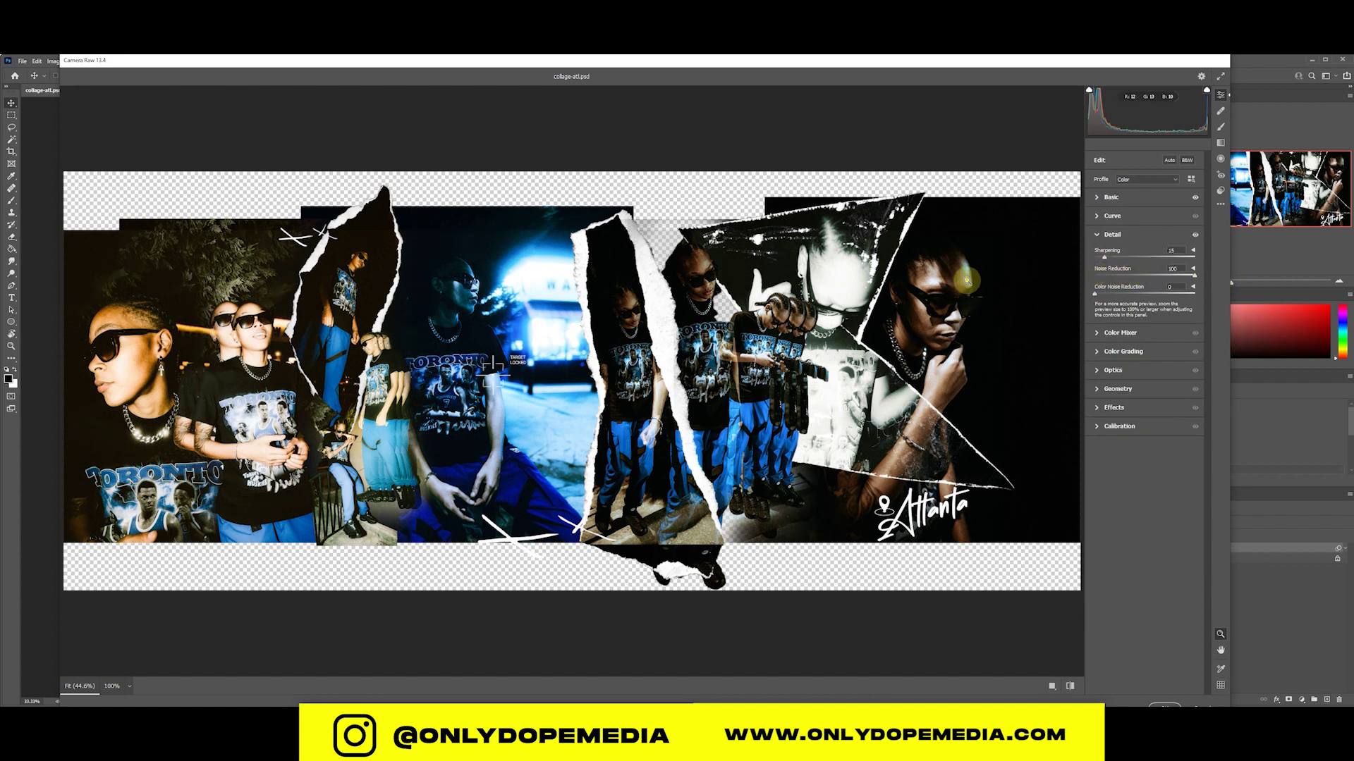
click(966, 281)
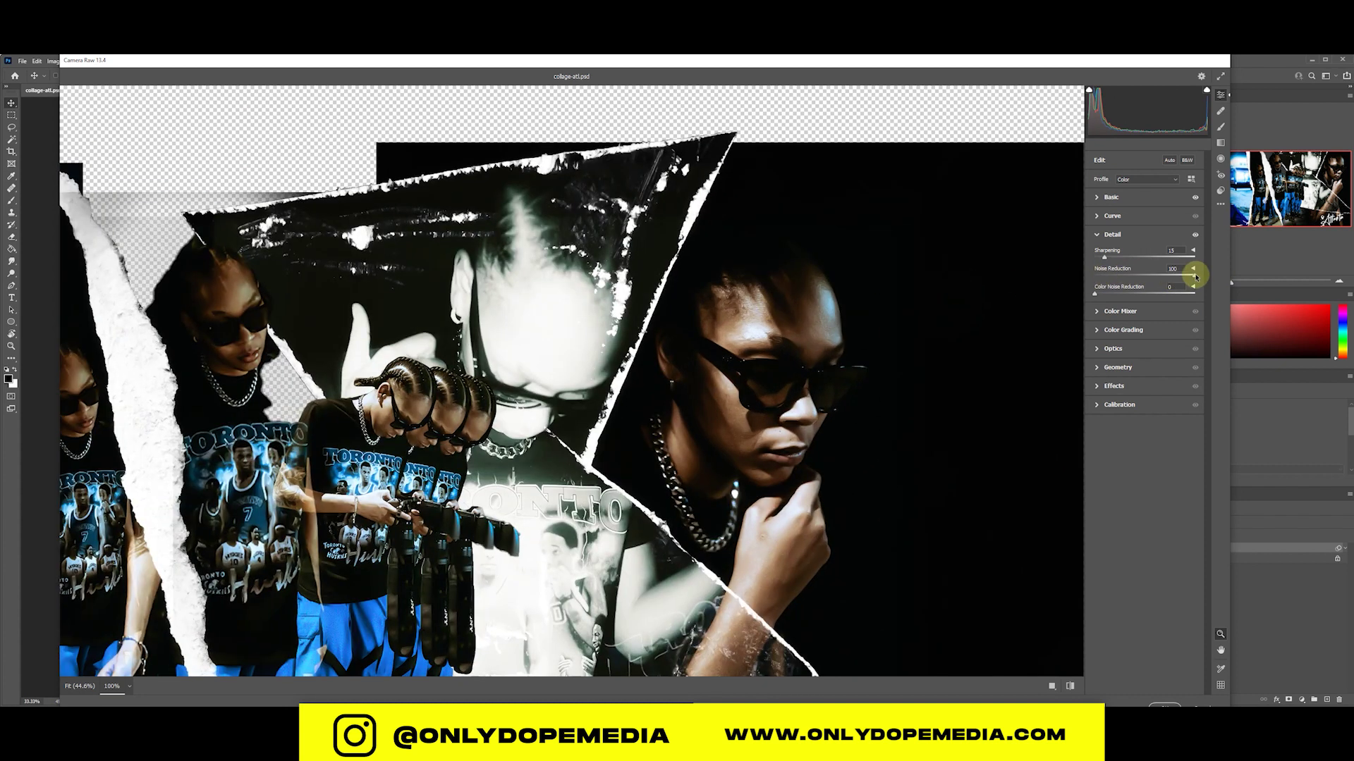
drag(1189, 277, 1278, 268)
drag(1097, 294, 1147, 297)
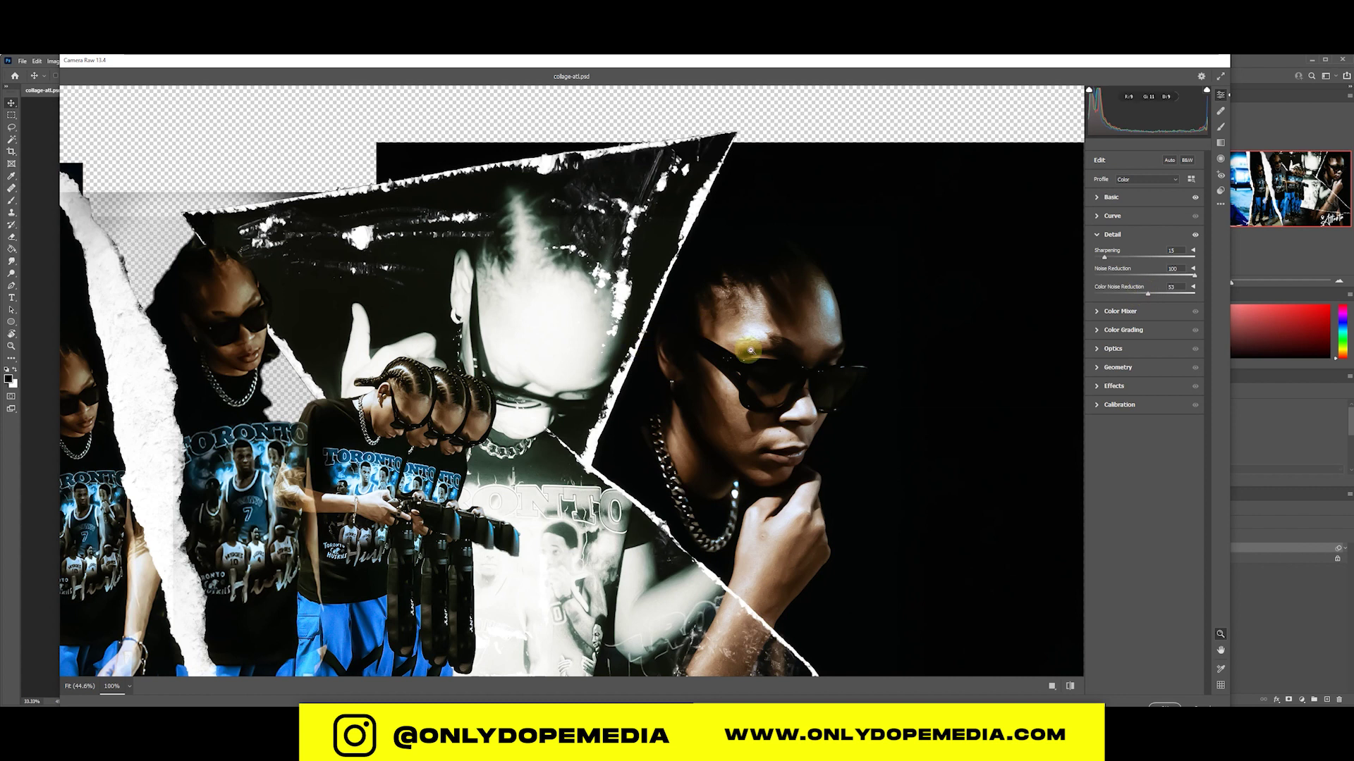
click(820, 348)
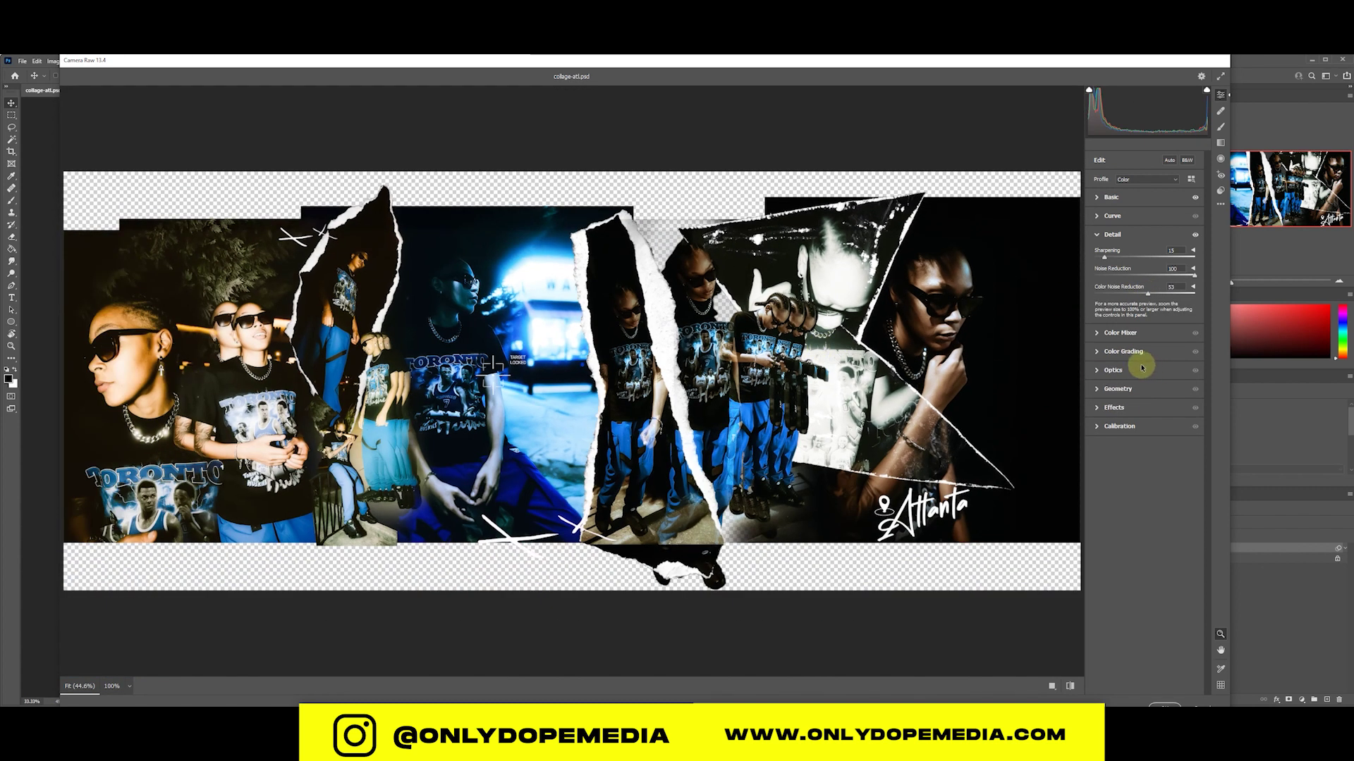
- Try shifting the hue of the collage's blues toward purple with the Color Mixer
click(1099, 352)
click(1104, 255)
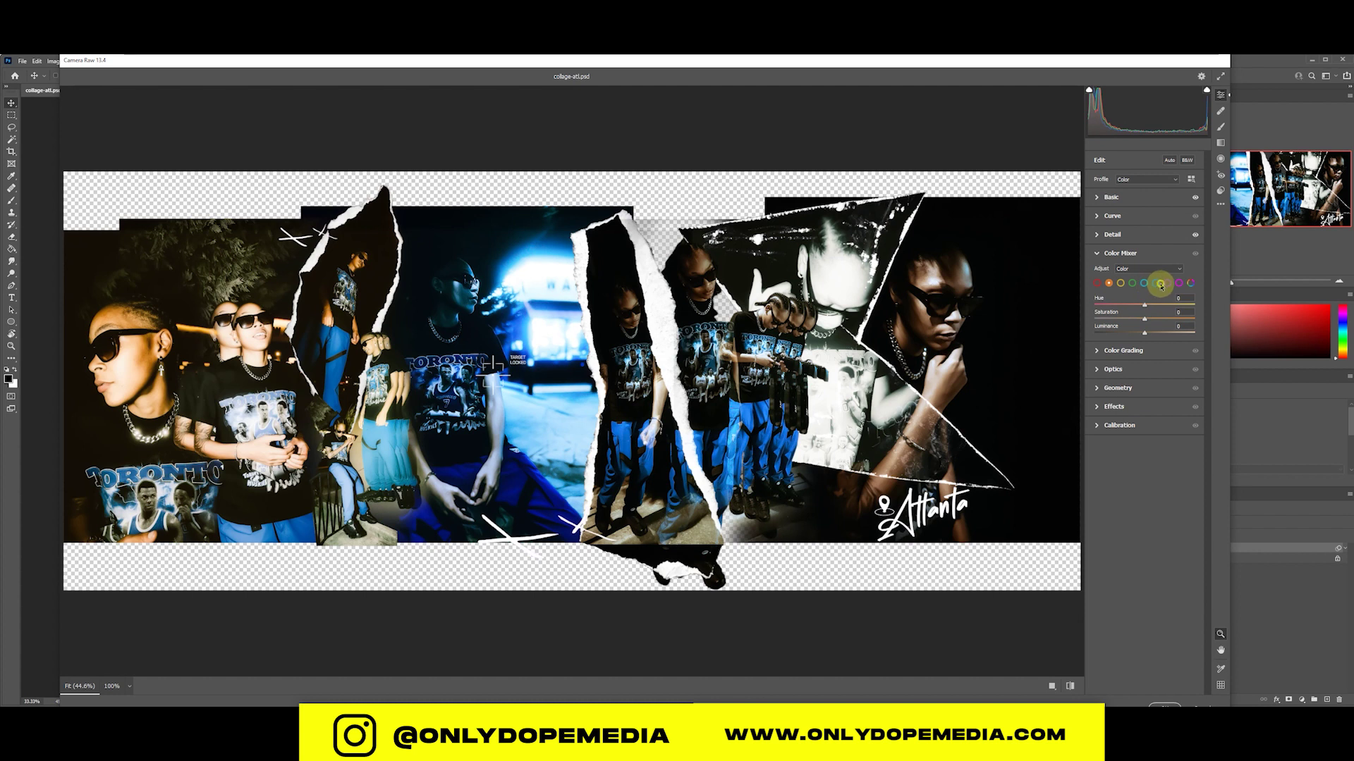
click(1156, 284)
drag(1146, 309, 1177, 296)
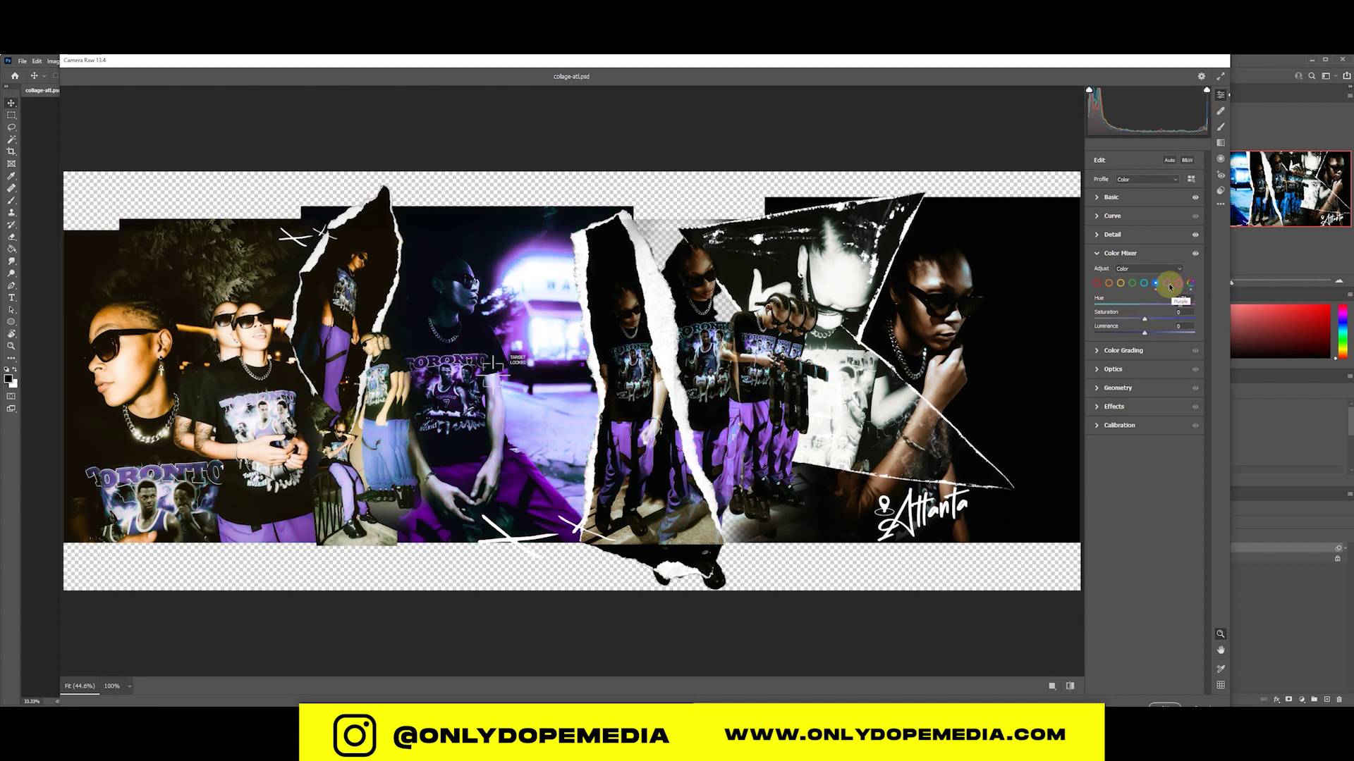
- Try adjusting the hue and luminance of the reds in the Color Mixer and reset them to 0
click(1097, 282)
drag(1144, 308, 1161, 334)
double_click(1160, 334)
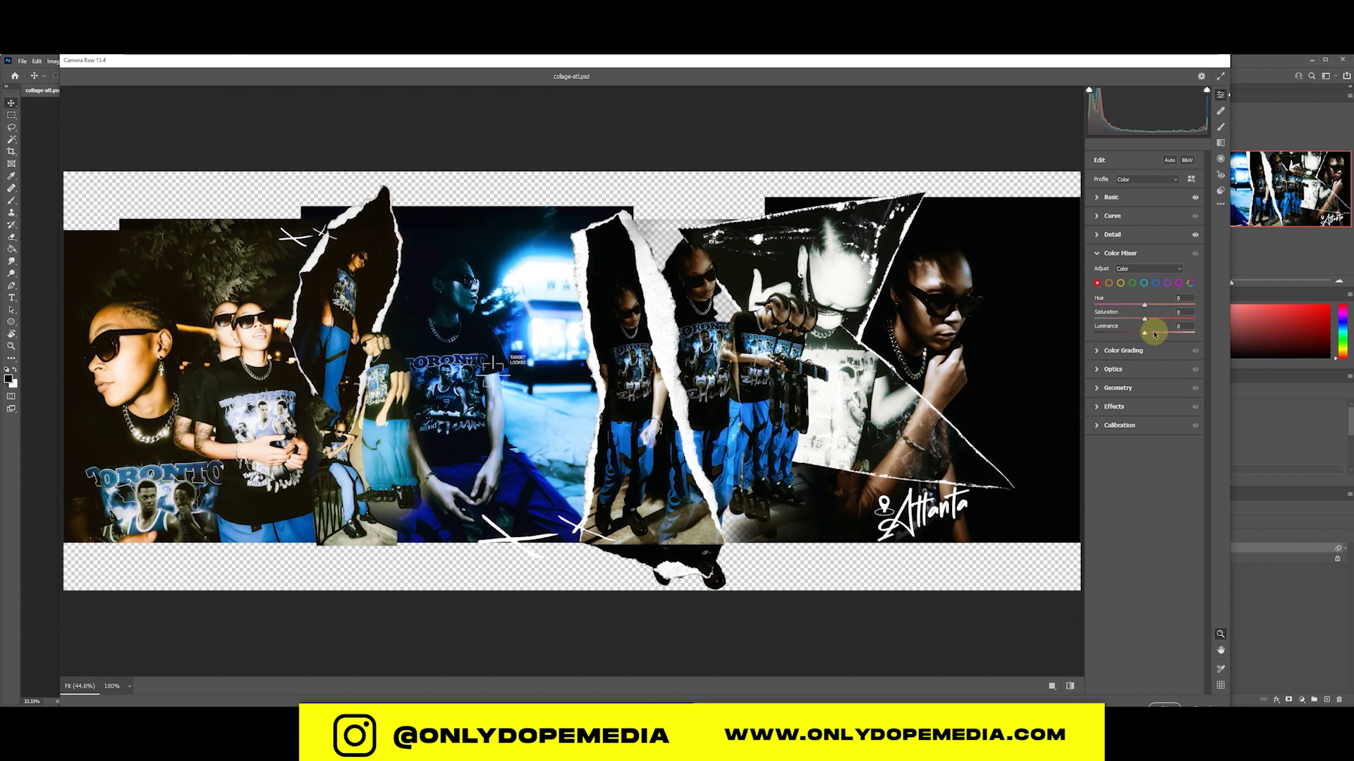
- Try a color calibration with shadows tint +68, red primary hue -100 and saturation +100, and green primary hue +100
click(1101, 351)
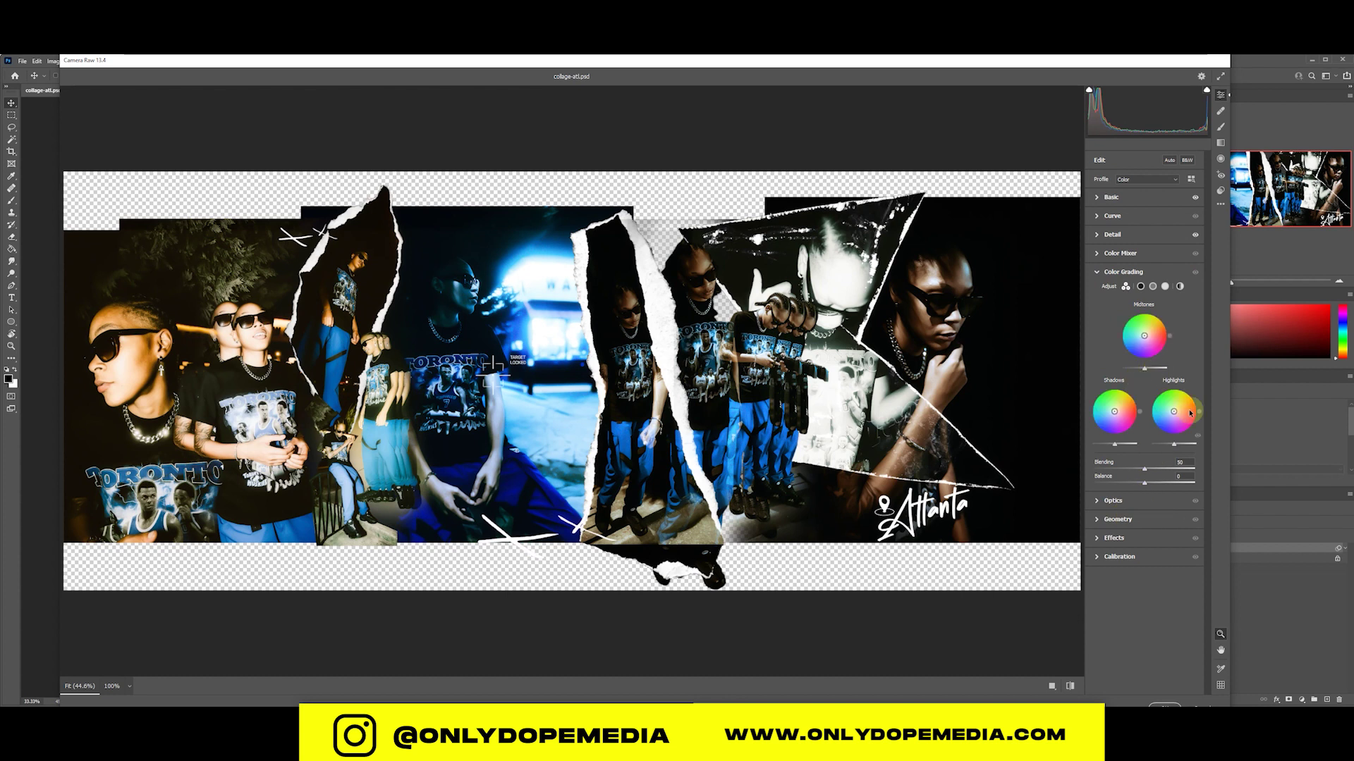
click(1100, 555)
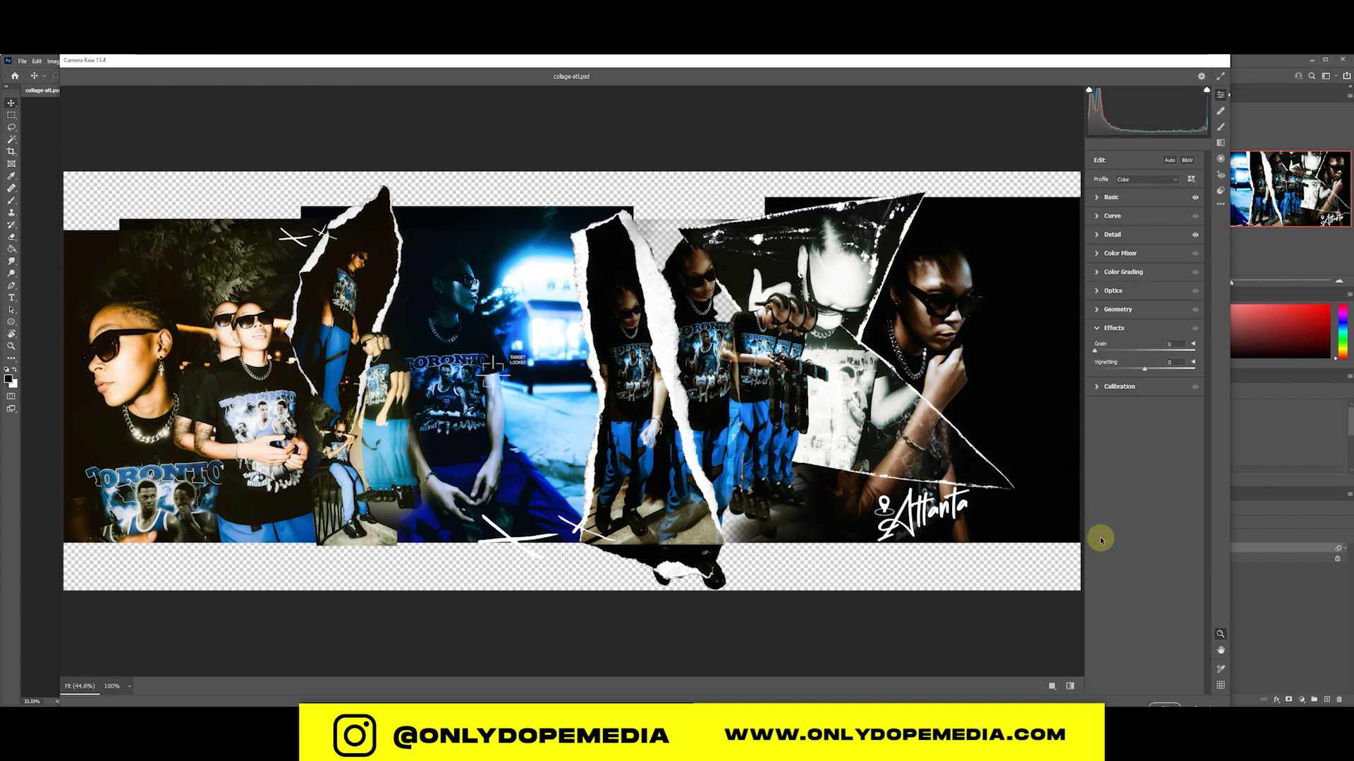
drag(1146, 398, 973, 427)
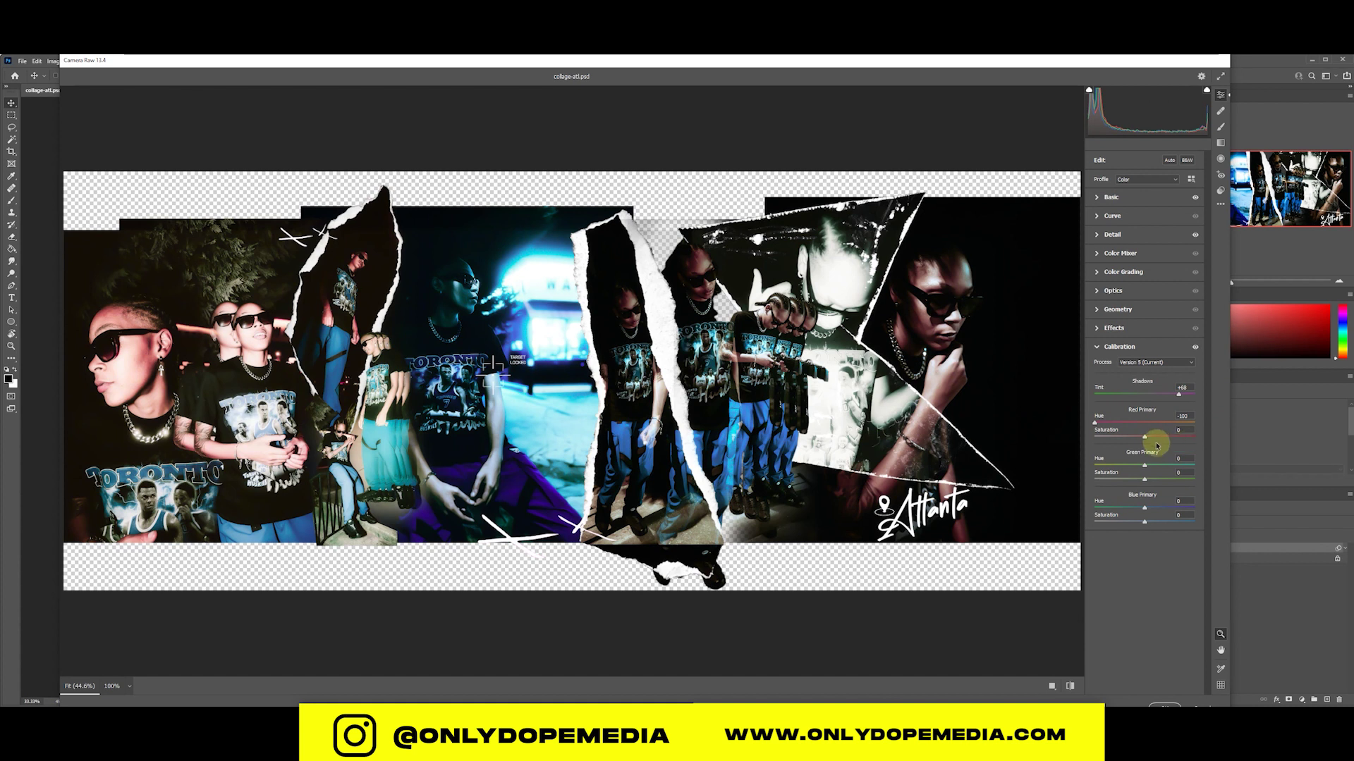
drag(1142, 438, 1278, 435)
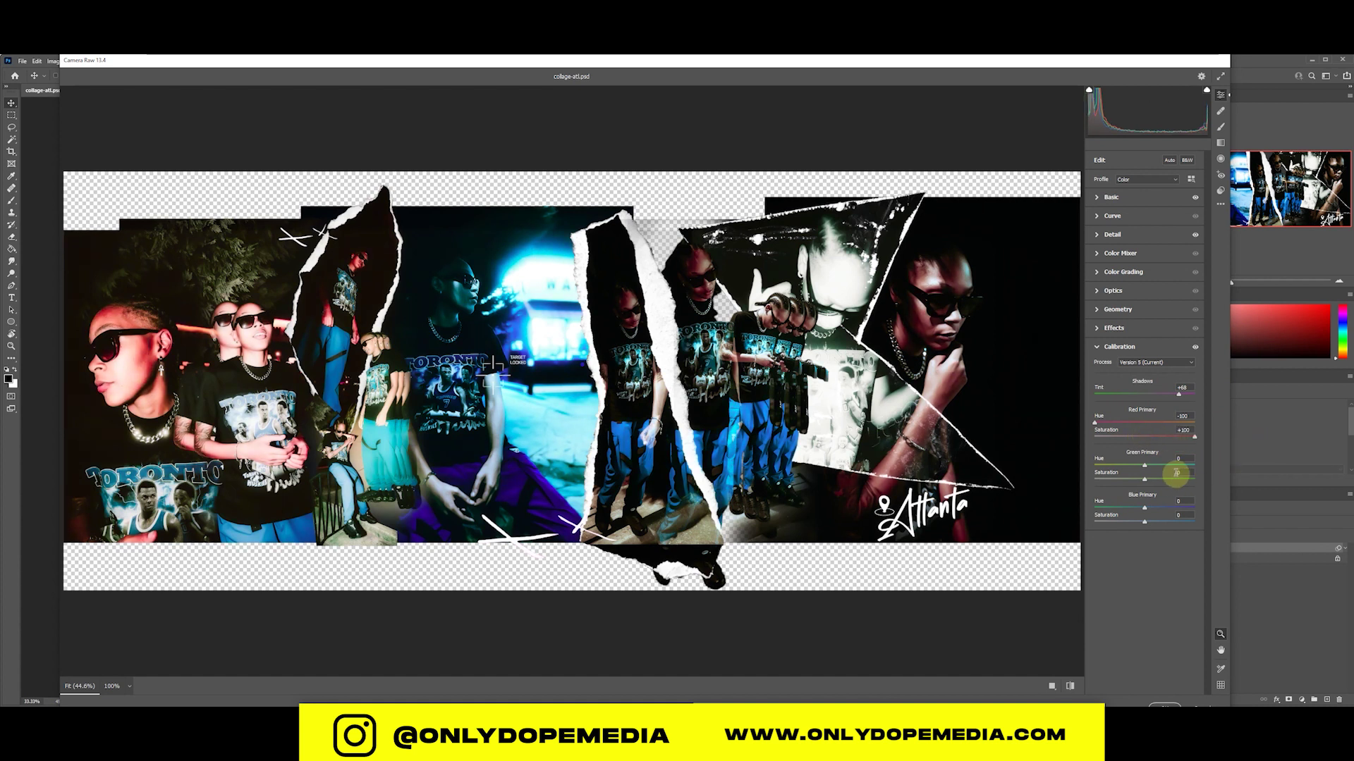
drag(1144, 467, 1263, 469)
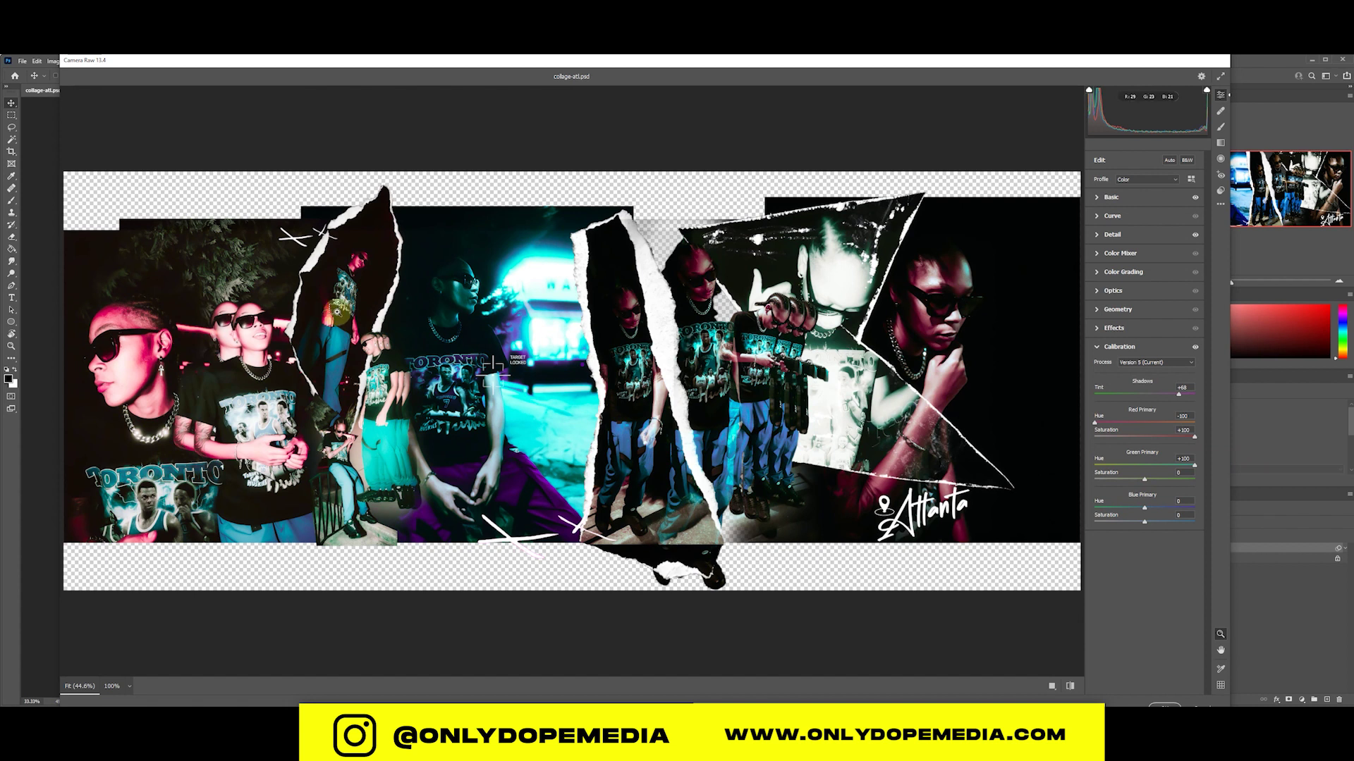
- Undo the color calibration changes and leave the calibration settings
key(ctrl+z)
key(ctrl+z)
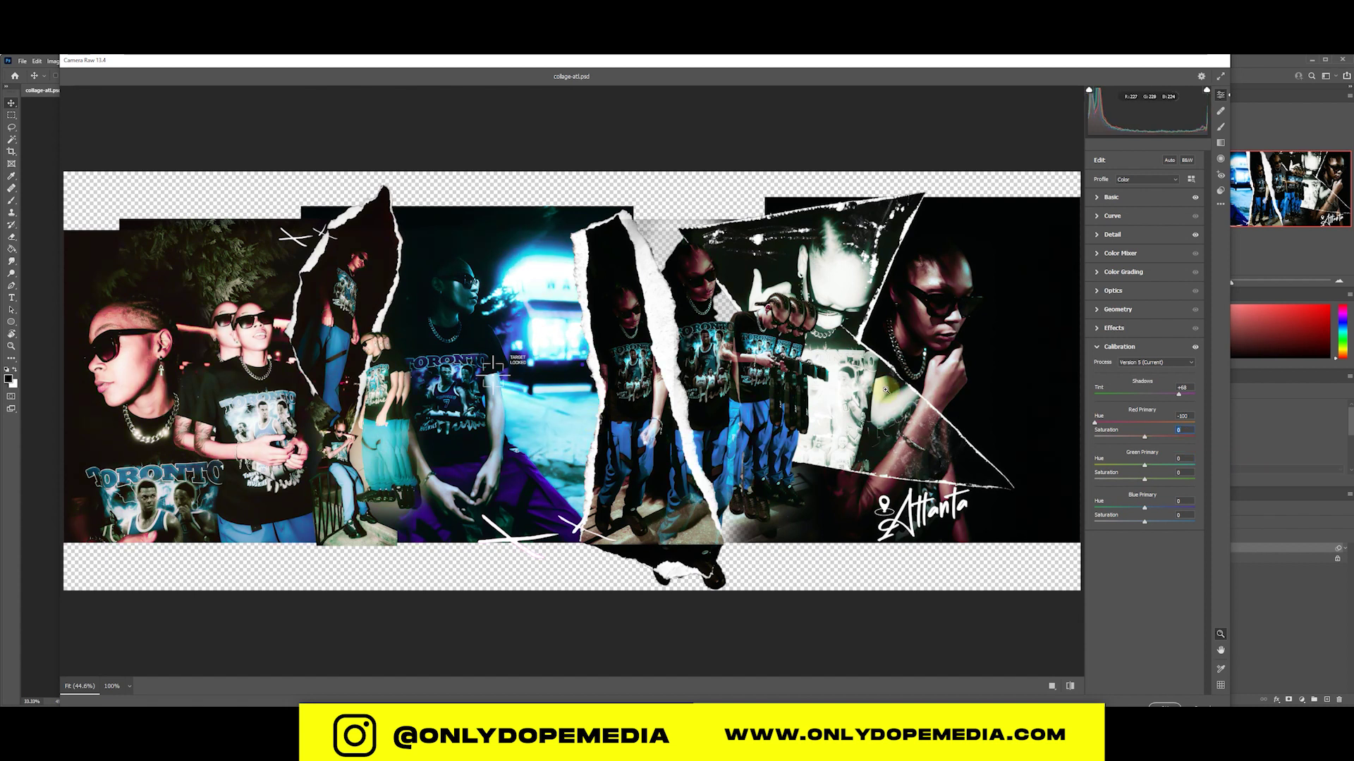
click(1102, 329)
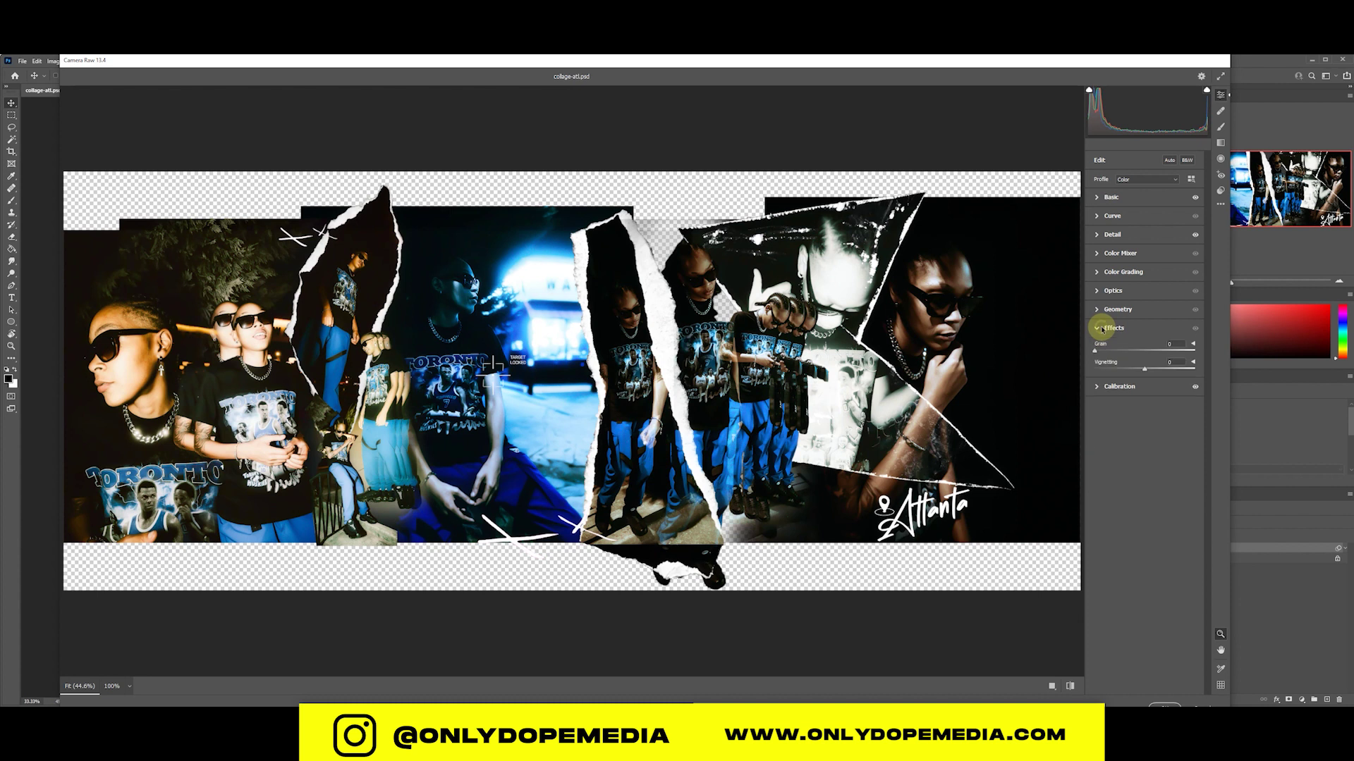
- Color grade the collage by tinting the highlights green and adjusting highlight luminance, balance, shadows and midtones
click(1100, 273)
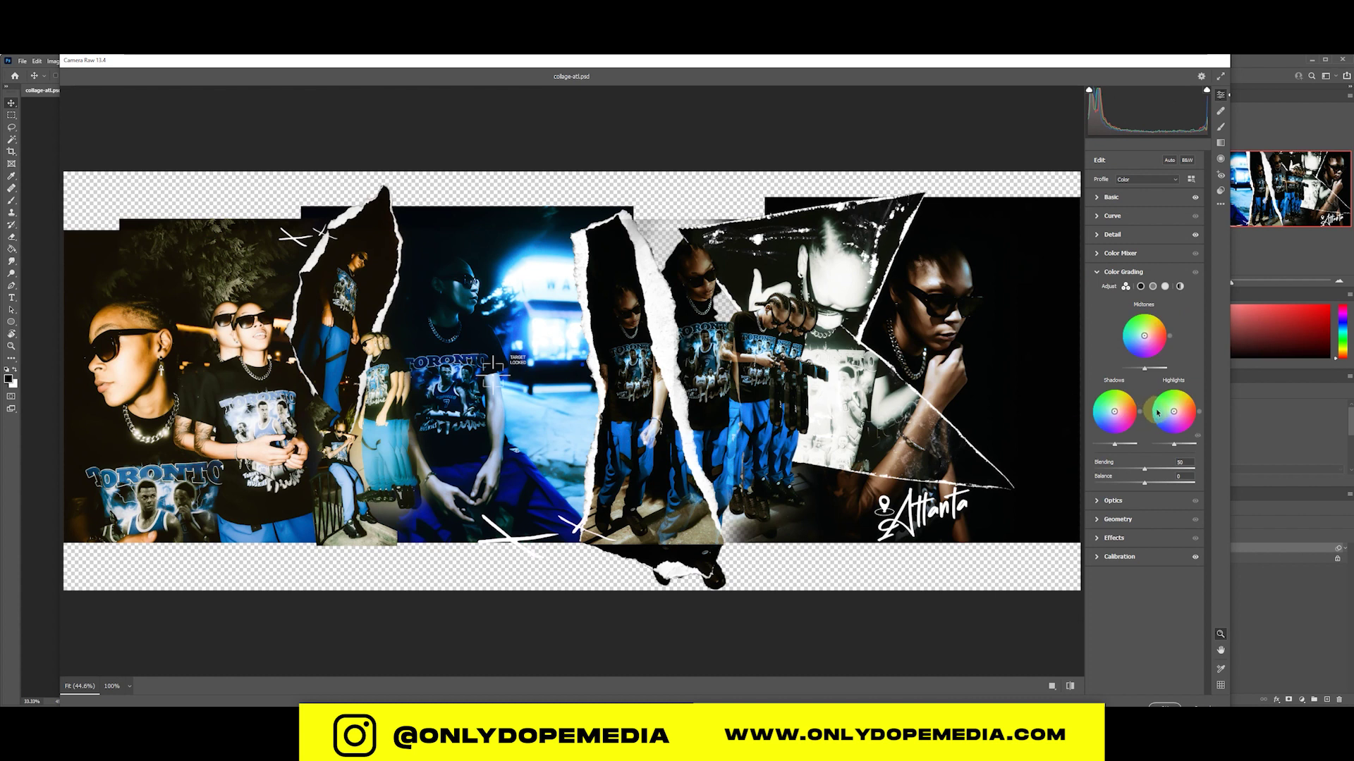
drag(1171, 412, 1163, 397)
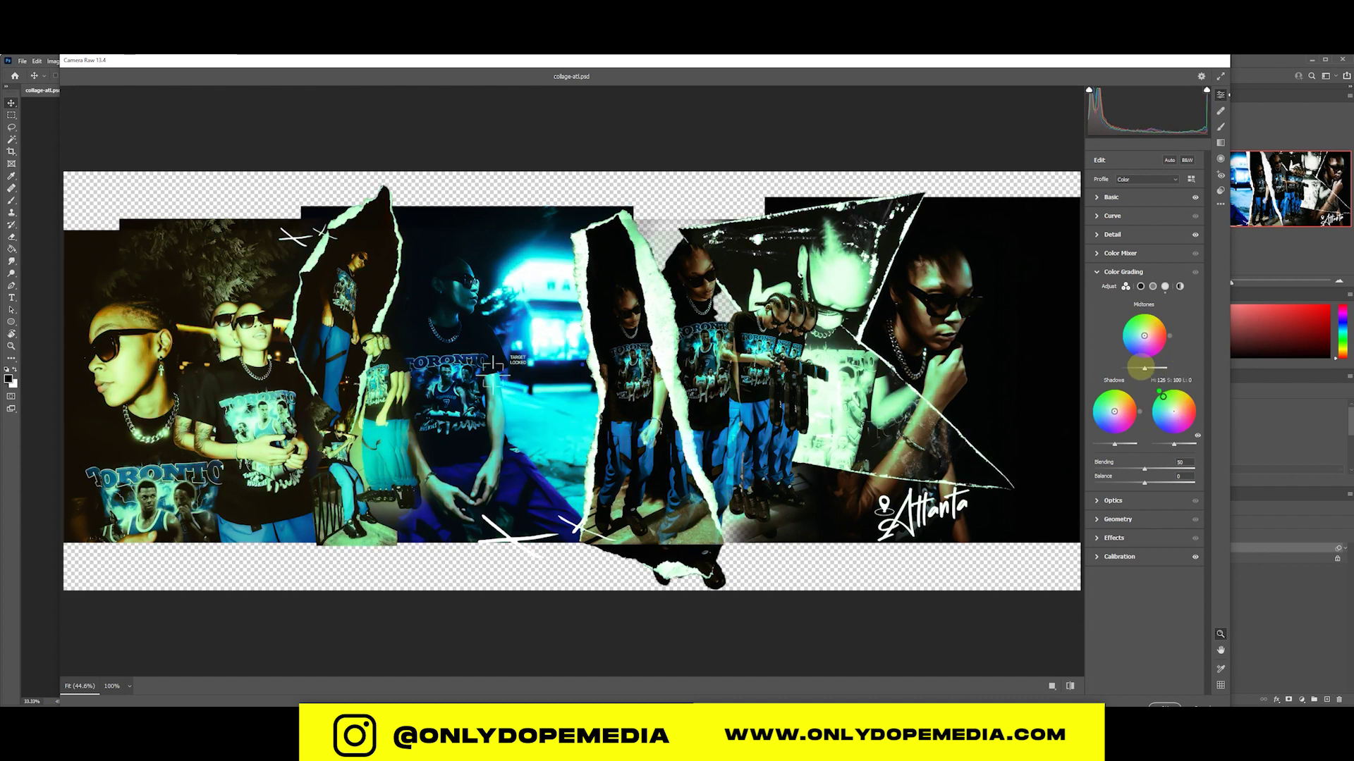
drag(1175, 447, 1231, 465)
mouse_move(1146, 482)
mouse_down()
mouse_move(1218, 476)
mouse_move(1077, 481)
mouse_move(1176, 477)
mouse_move(1147, 474)
mouse_up()
drag(1113, 413, 1208, 226)
drag(1144, 336, 695, 519)
drag(732, 467, 1072, 493)
drag(1129, 315, 1144, 353)
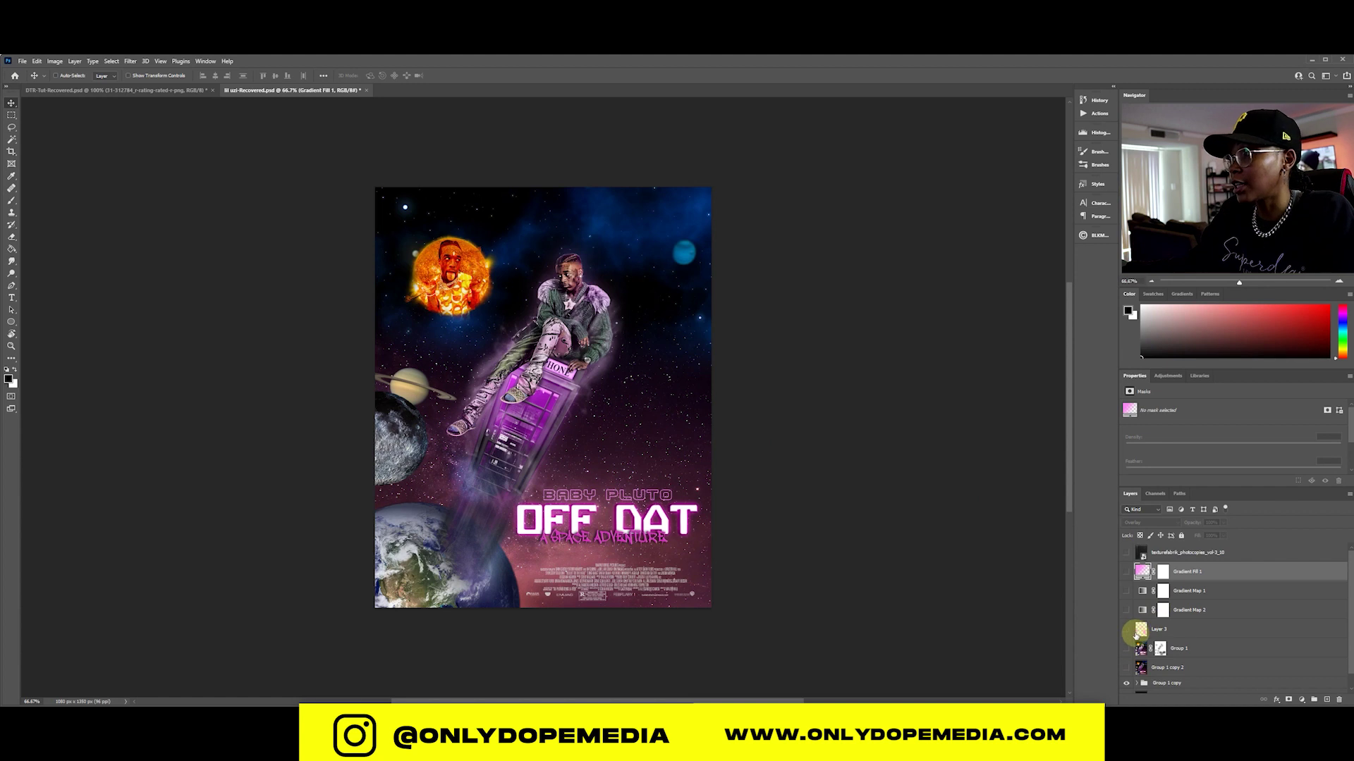
- Bring up the available adjustment layer types for the space poster and look through the image commands
click(1168, 376)
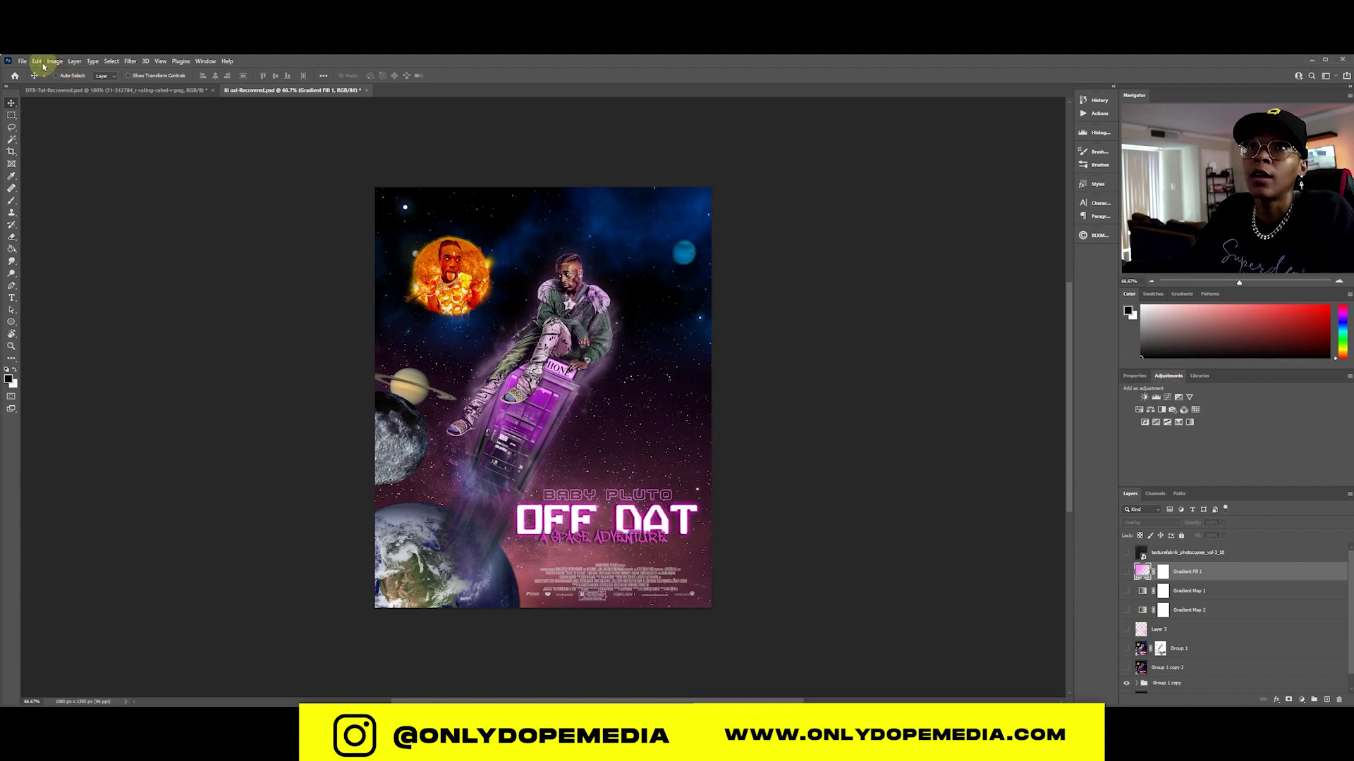
click(116, 65)
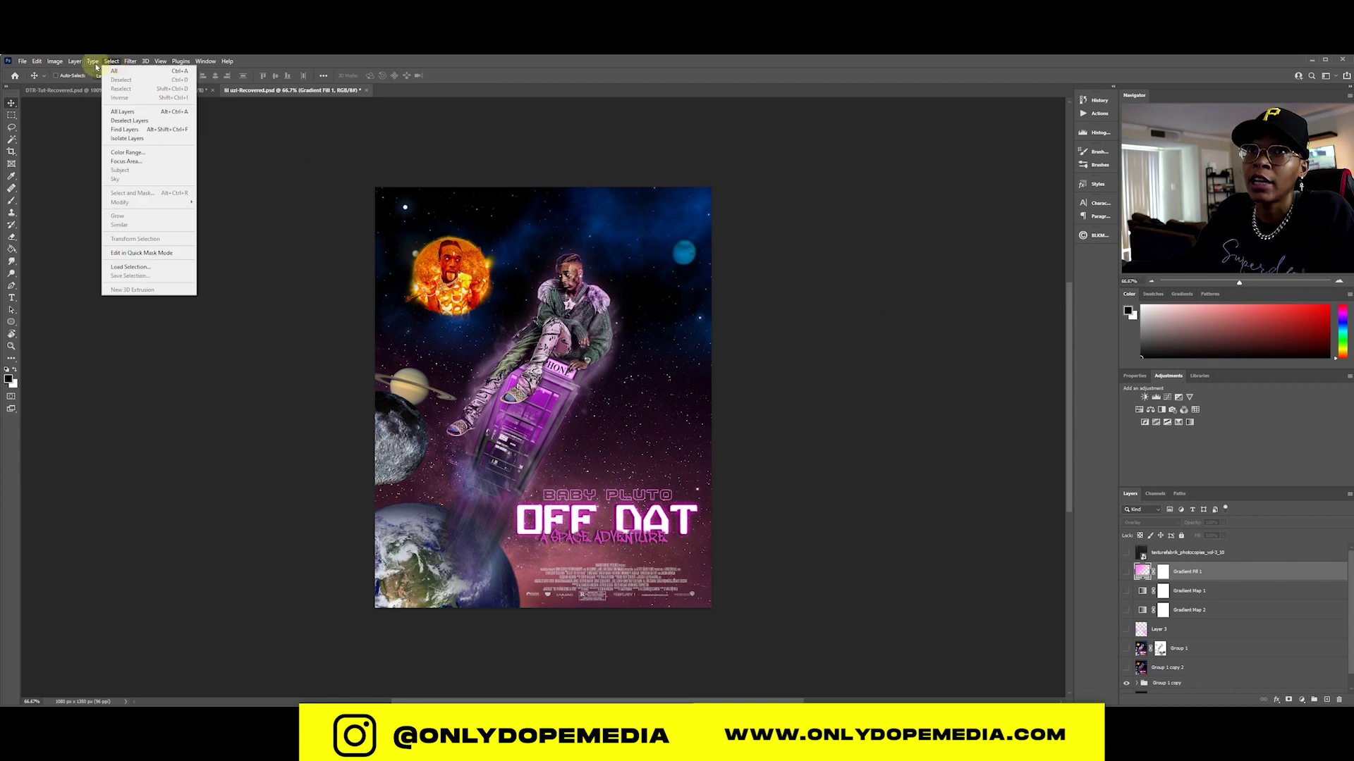
mouse_move(58, 67)
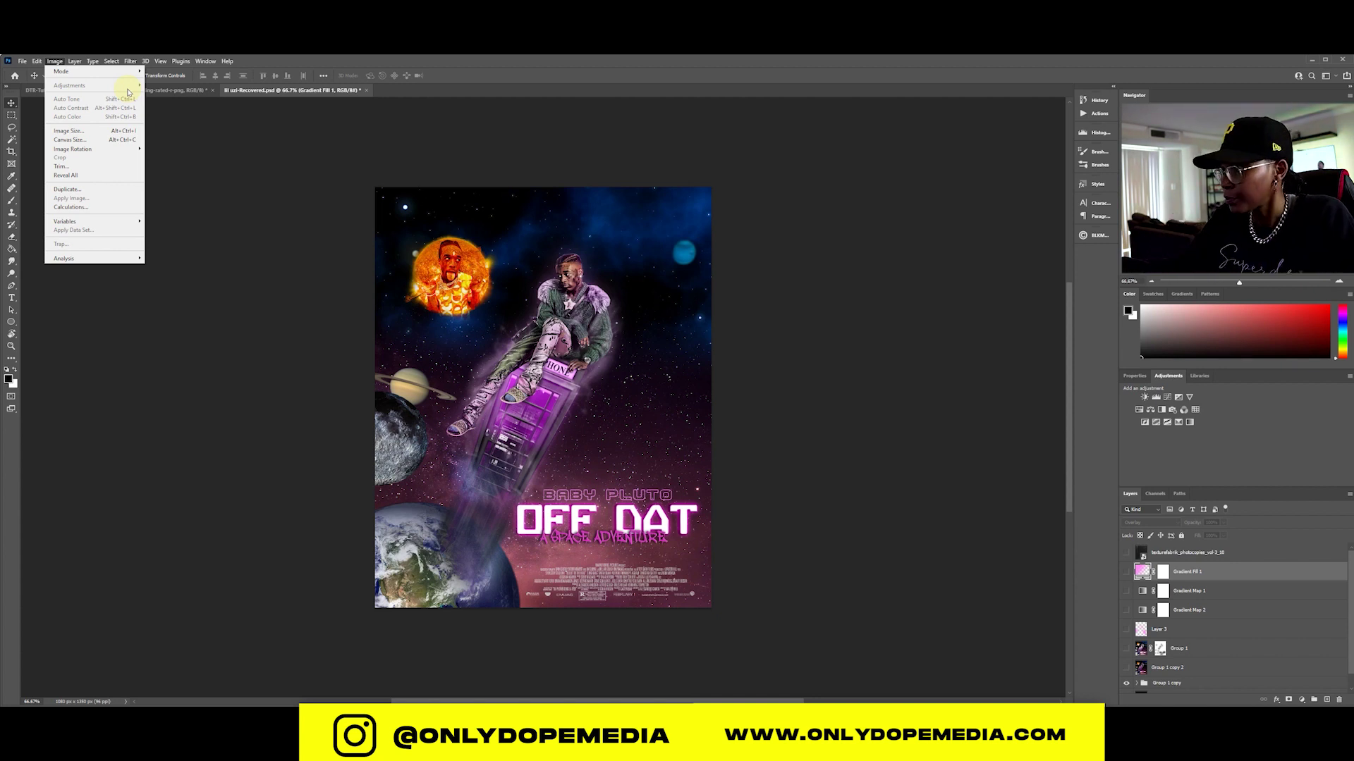
click(956, 362)
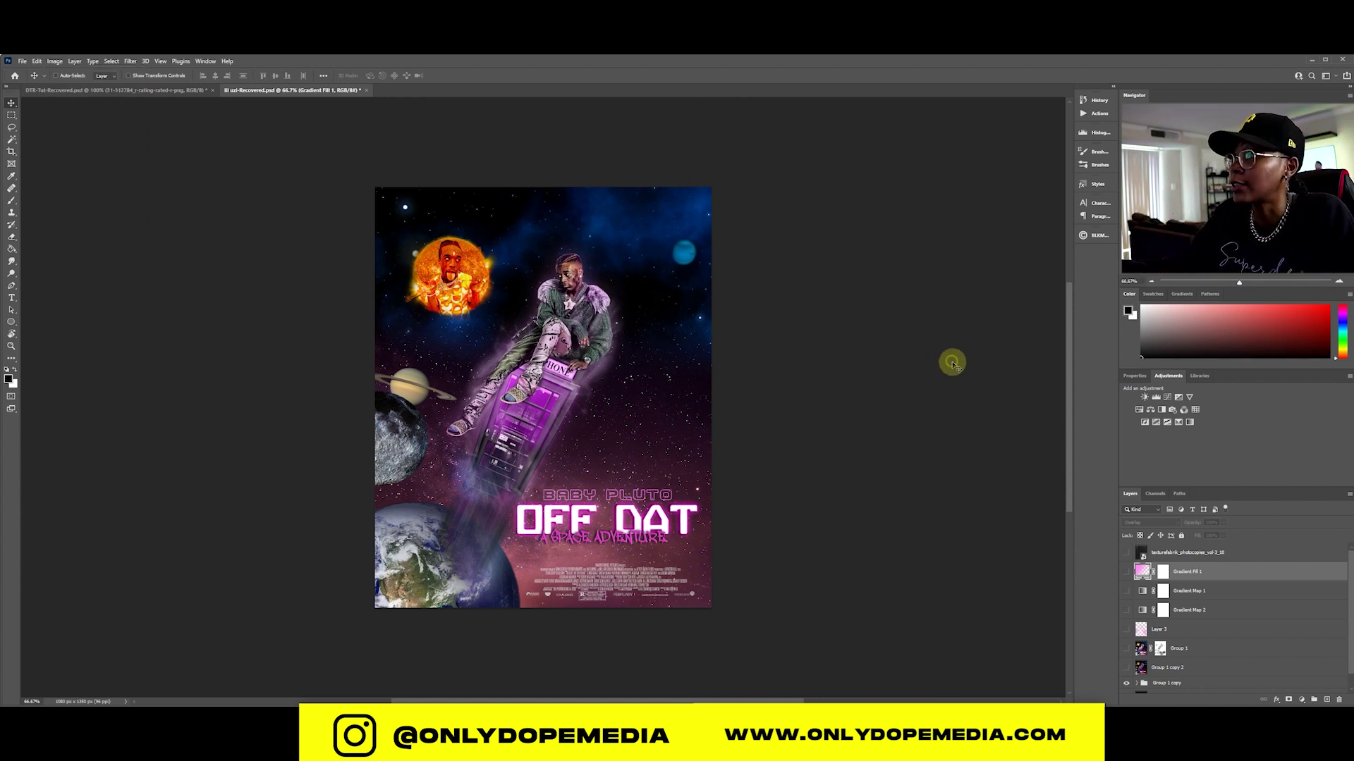
- Make the poster's hidden texture, Gradient Fill 1, Gradient Map 1 and 2, Layer 3, Group 1 and Group 1 copy 2 layers visible
click(1126, 554)
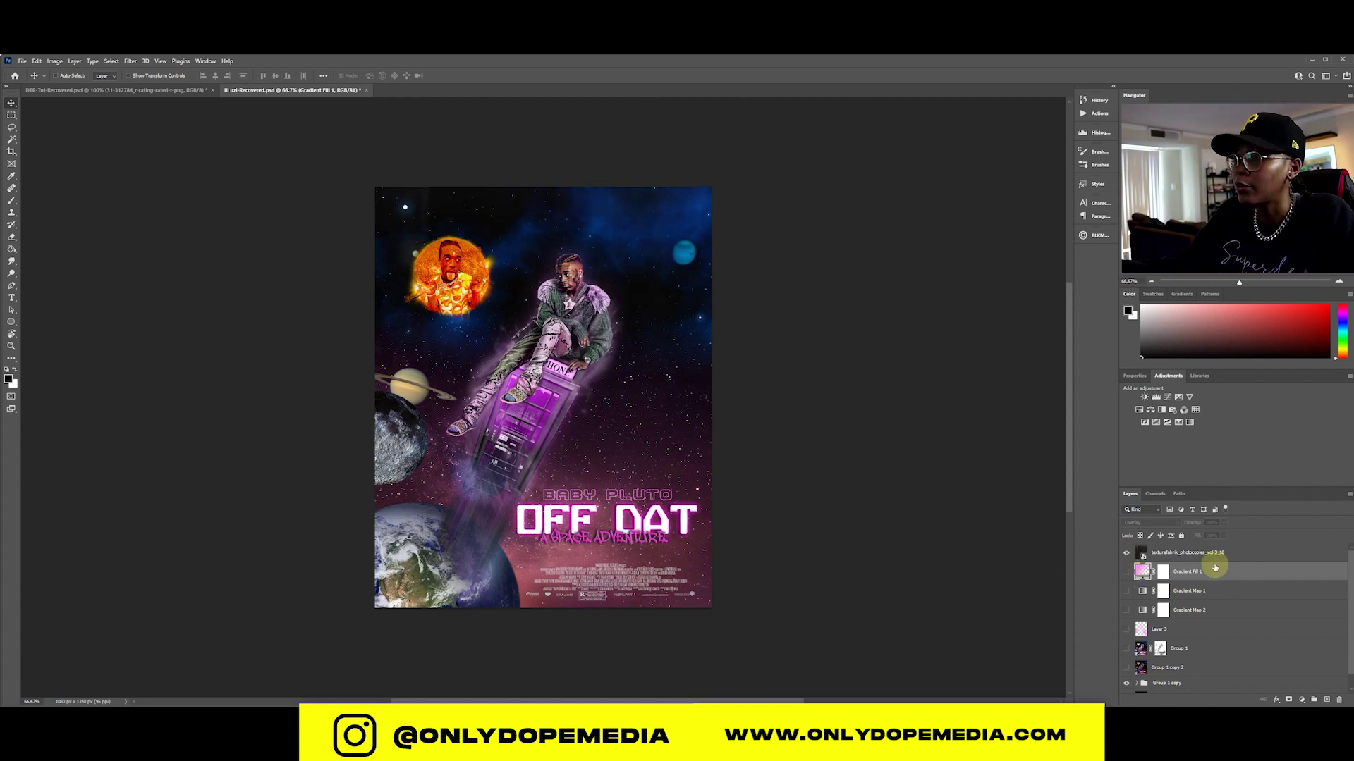
click(1127, 573)
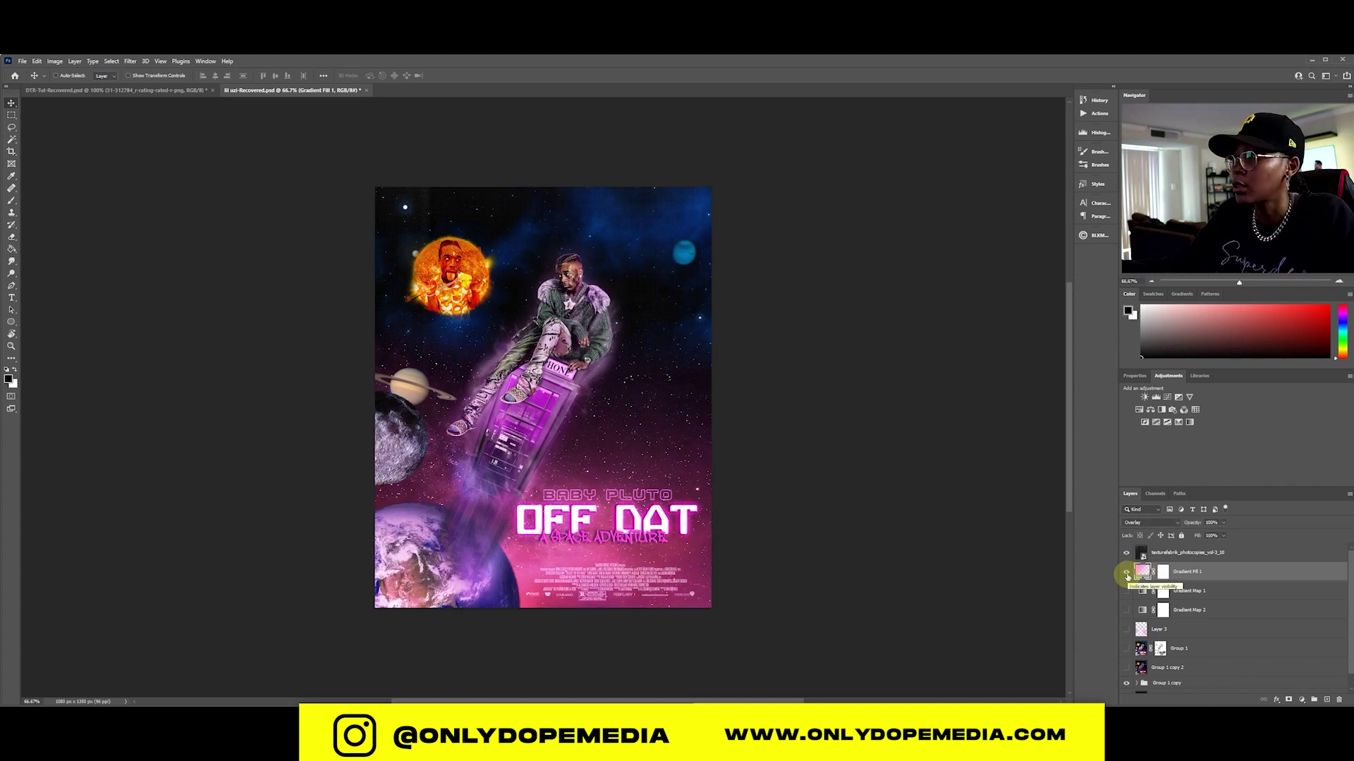
click(1126, 593)
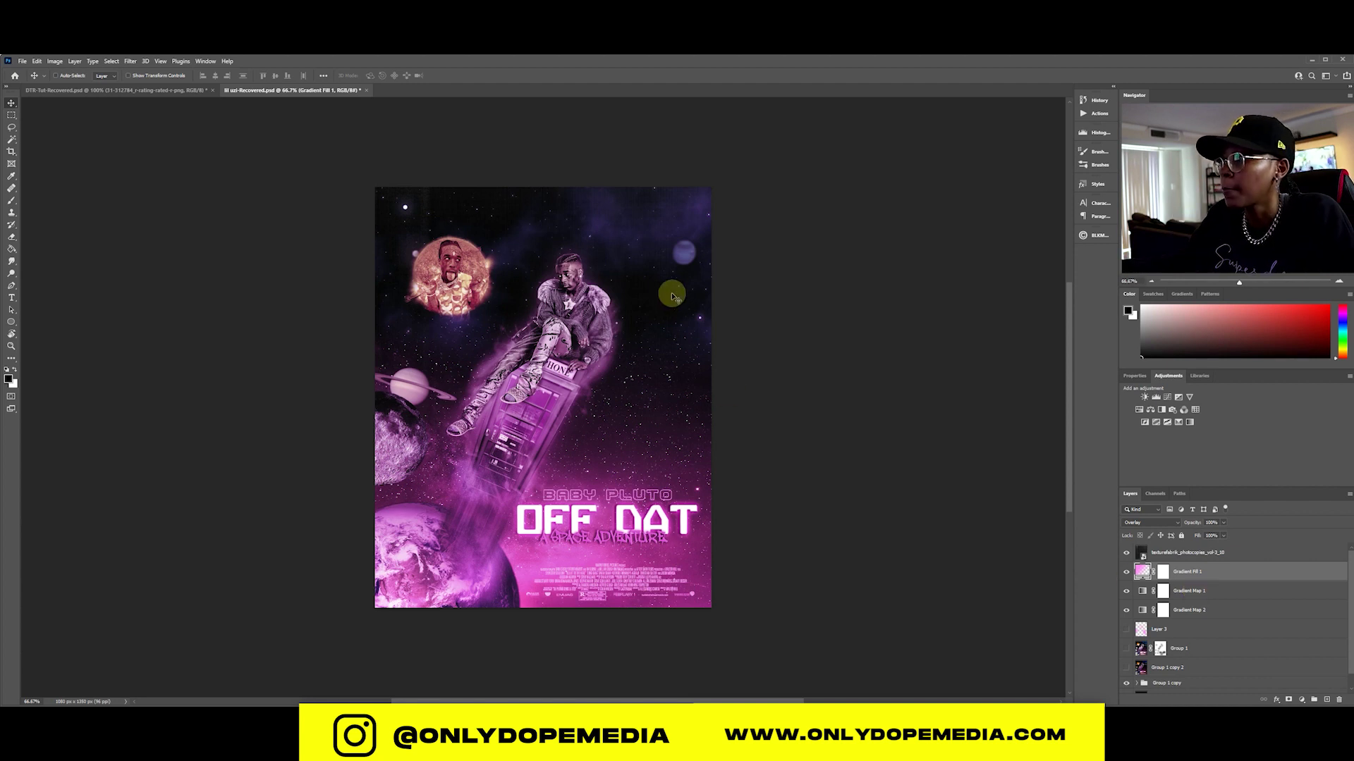
click(1126, 629)
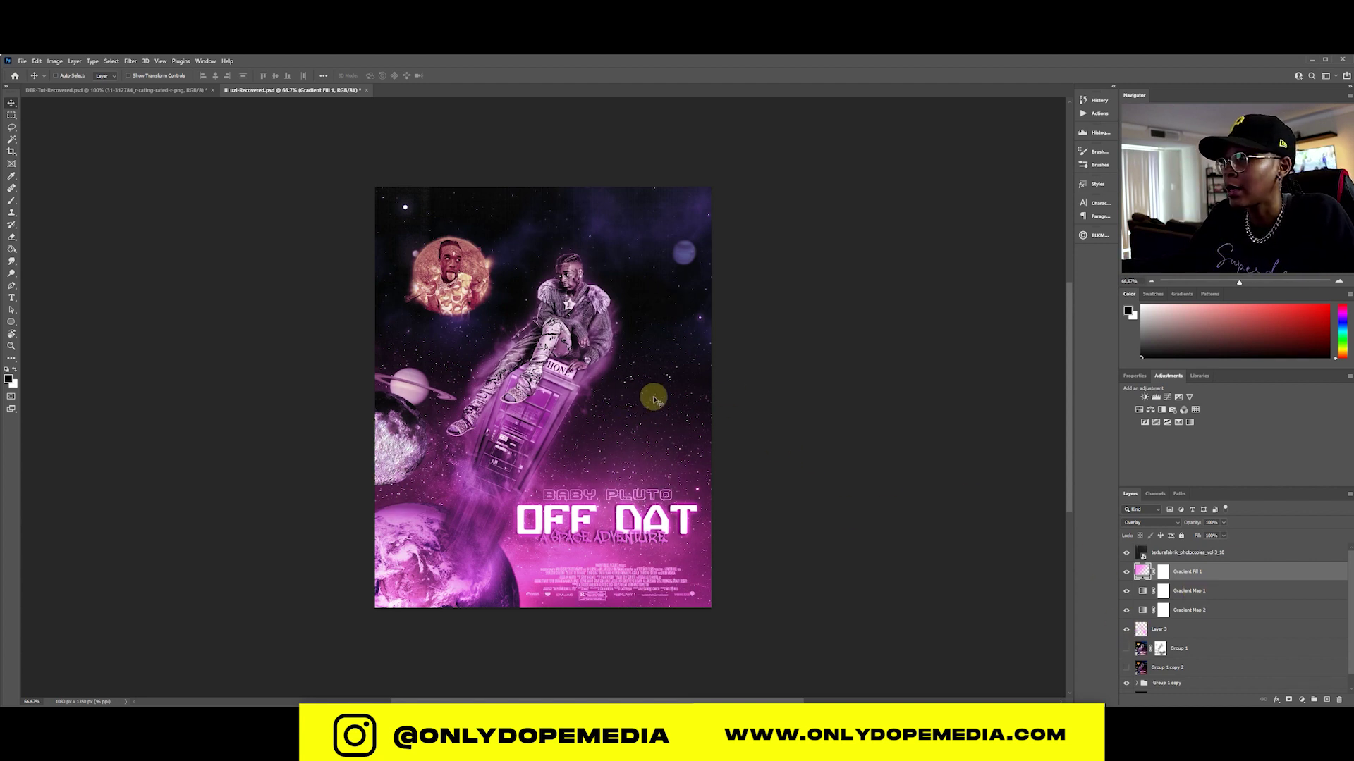
click(1126, 648)
click(1126, 667)
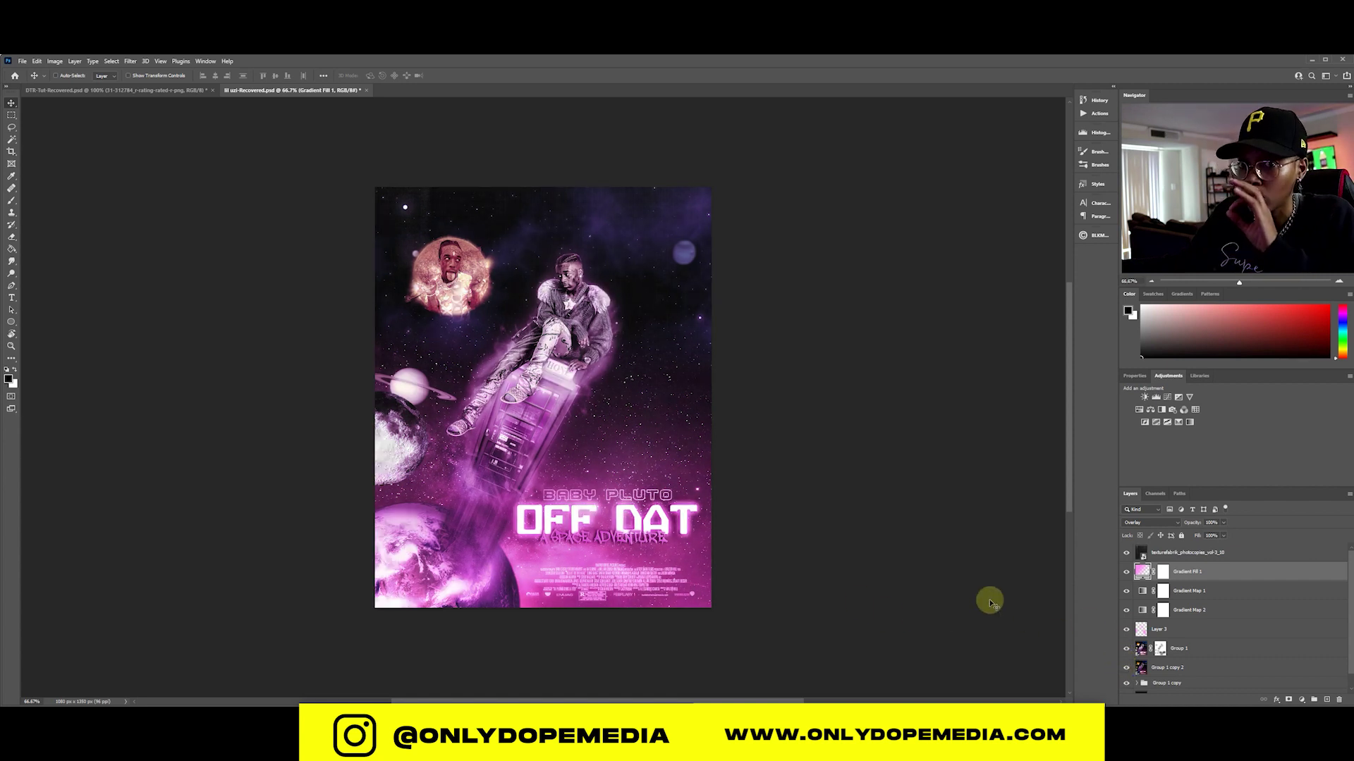
- Try masking the seated man out of Gradient Map 1 by painting black on that layer's mask with the Brush
click(1163, 572)
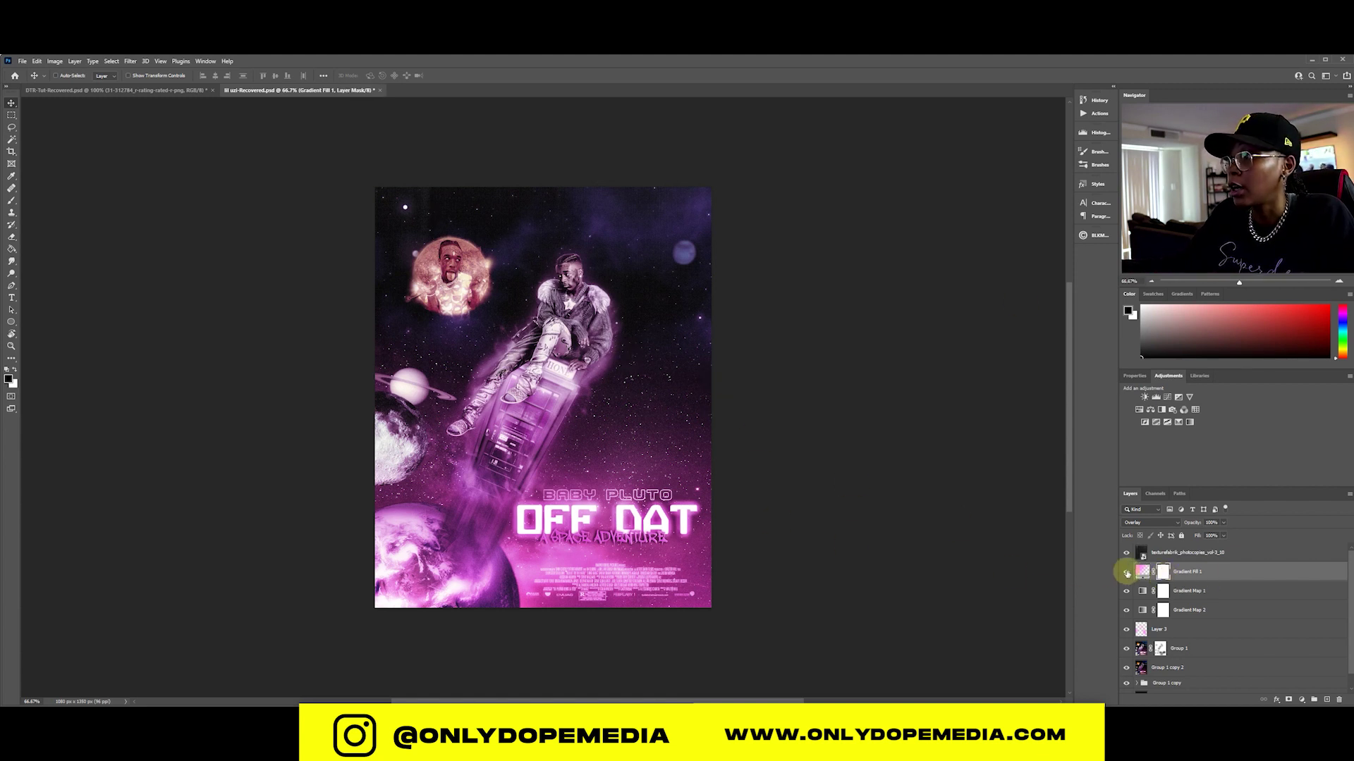
click(1162, 594)
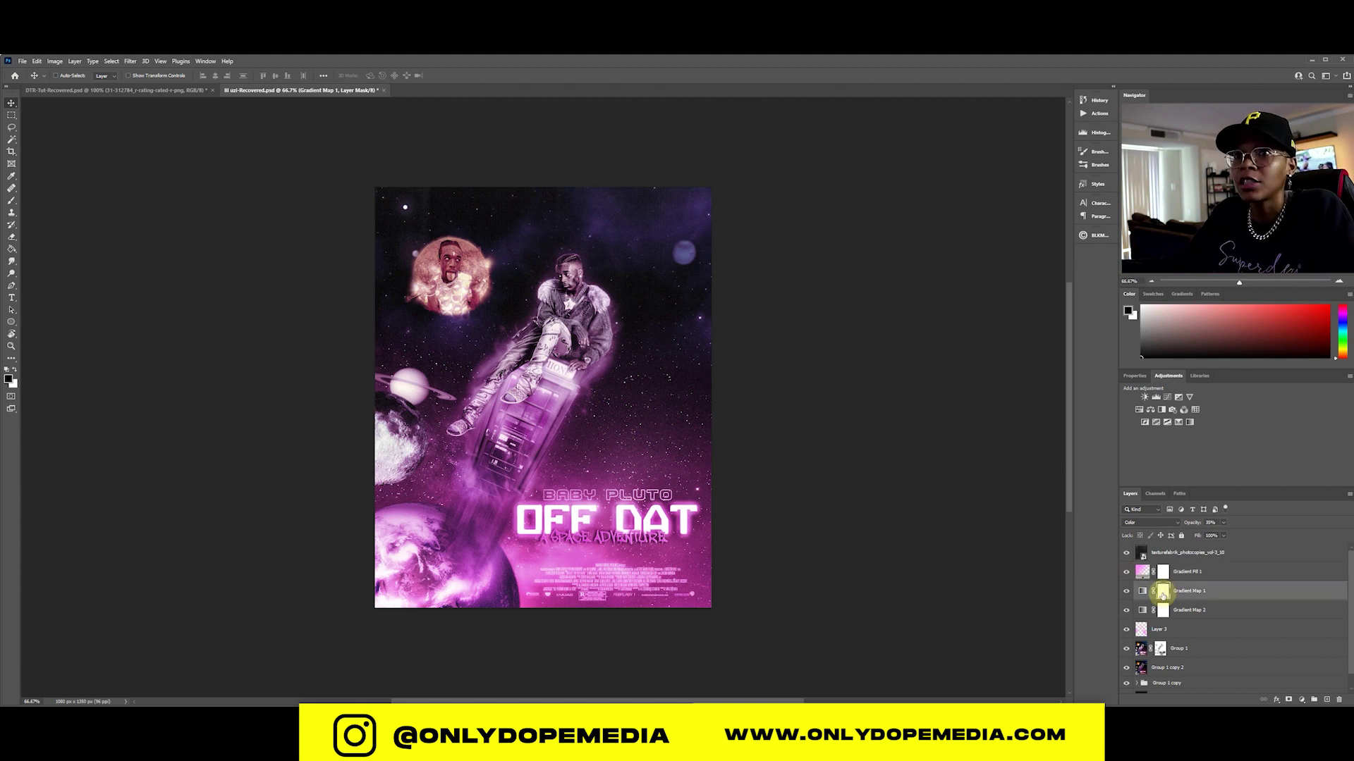
key(b)
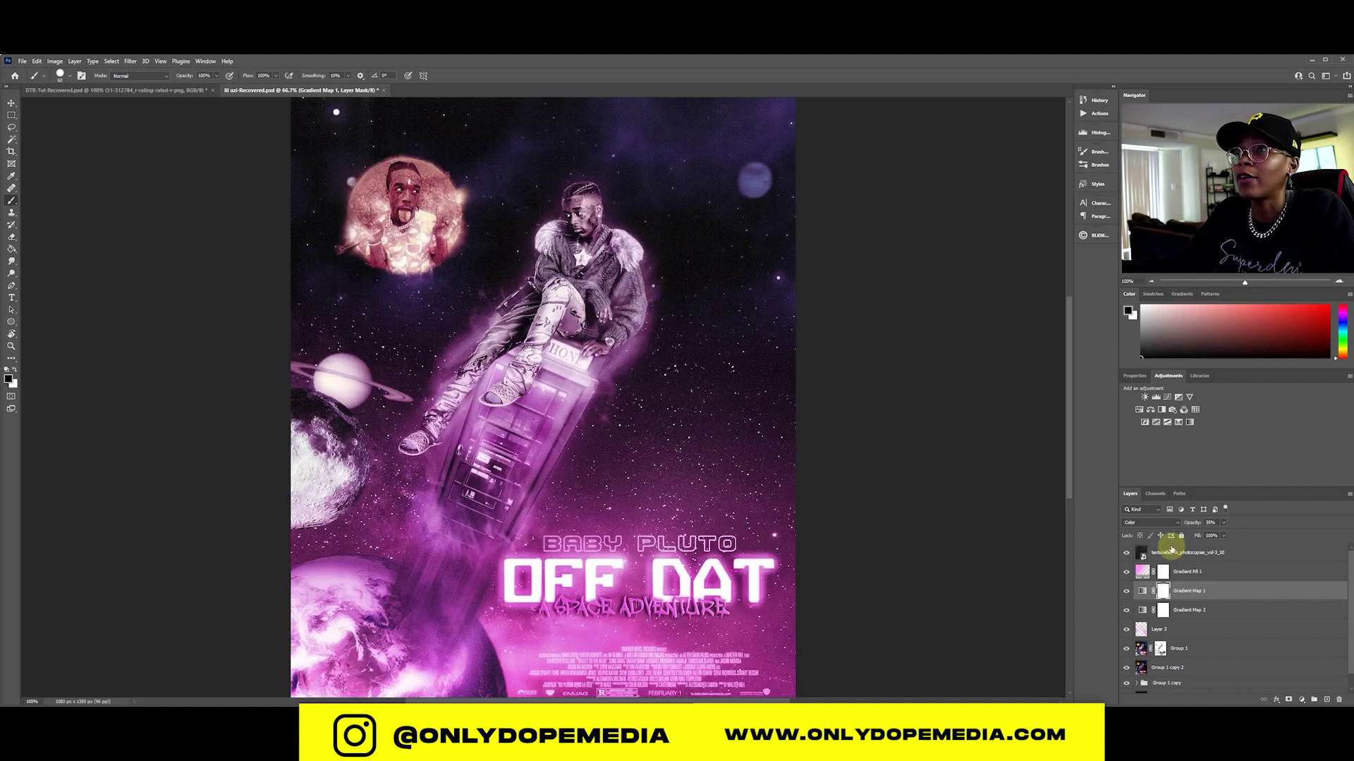
key(ctrl+plus)
key(ctrl+plus)
scroll(687, 346, up, 2)
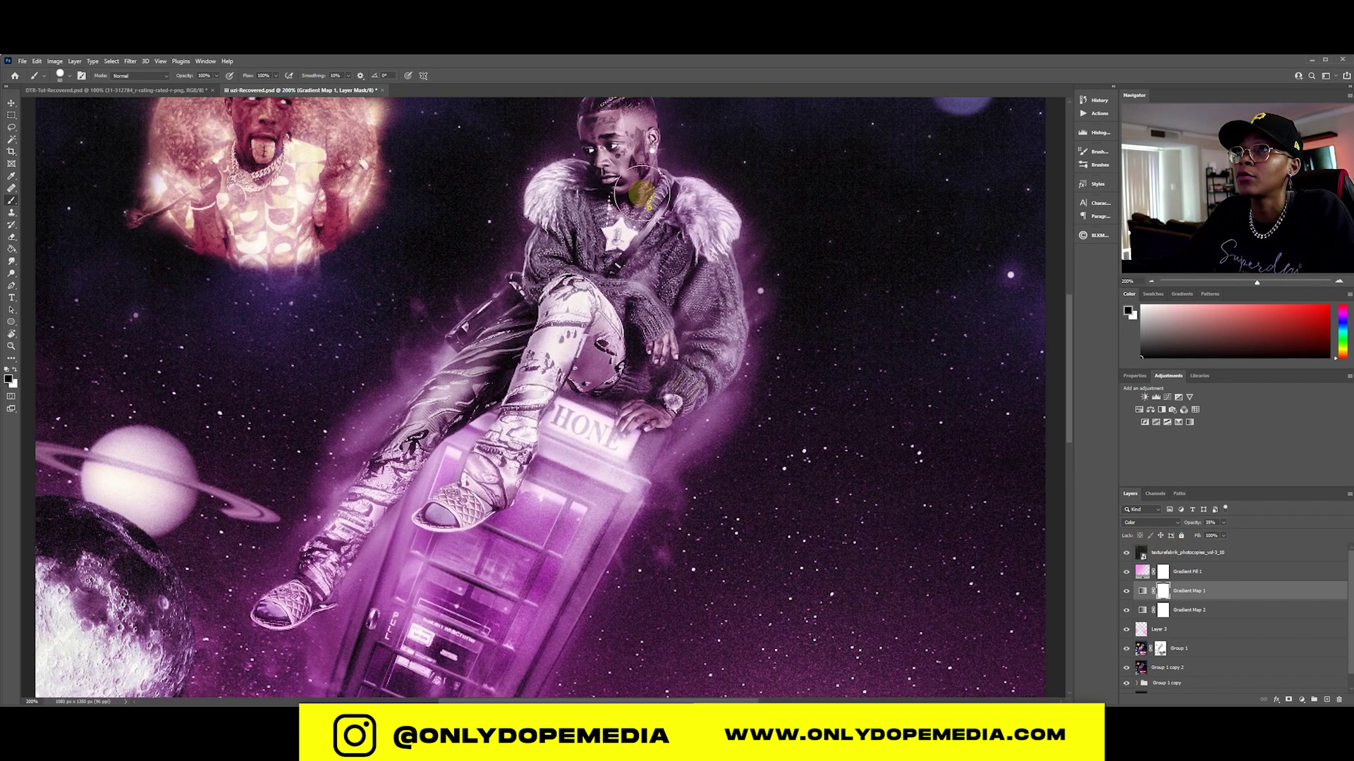
scroll(607, 152, up, 2)
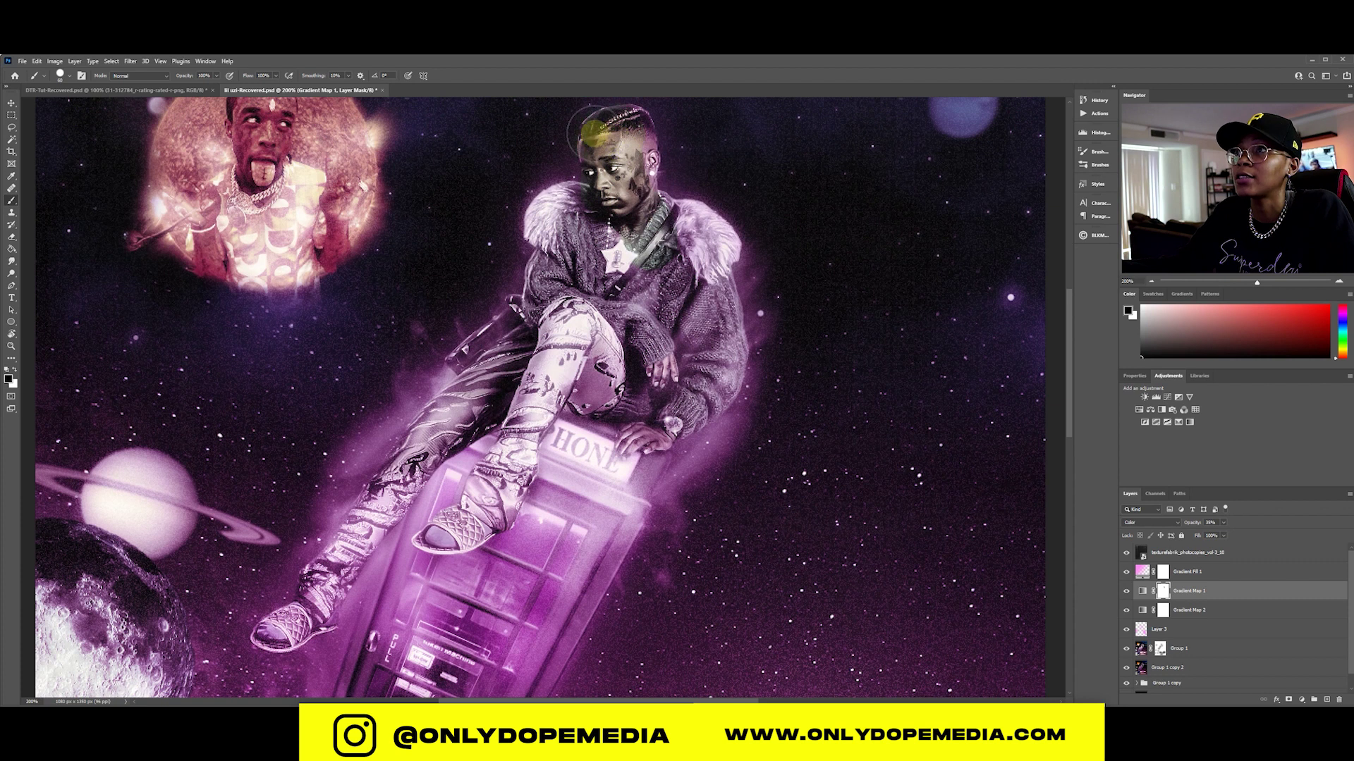
mouse_move(694, 243)
mouse_down()
mouse_move(719, 303)
mouse_move(715, 369)
mouse_move(626, 431)
mouse_move(588, 367)
mouse_move(548, 360)
mouse_move(616, 386)
mouse_move(663, 353)
mouse_move(662, 310)
mouse_move(577, 208)
mouse_move(551, 216)
mouse_move(557, 328)
mouse_move(494, 441)
mouse_up()
mouse_move(451, 525)
mouse_down()
mouse_move(494, 479)
mouse_move(490, 448)
mouse_move(433, 423)
mouse_move(509, 330)
mouse_move(346, 529)
mouse_move(333, 557)
mouse_move(351, 571)
mouse_move(300, 597)
mouse_move(279, 624)
mouse_up()
key(ctrl+minus)
key(ctrl+minus)
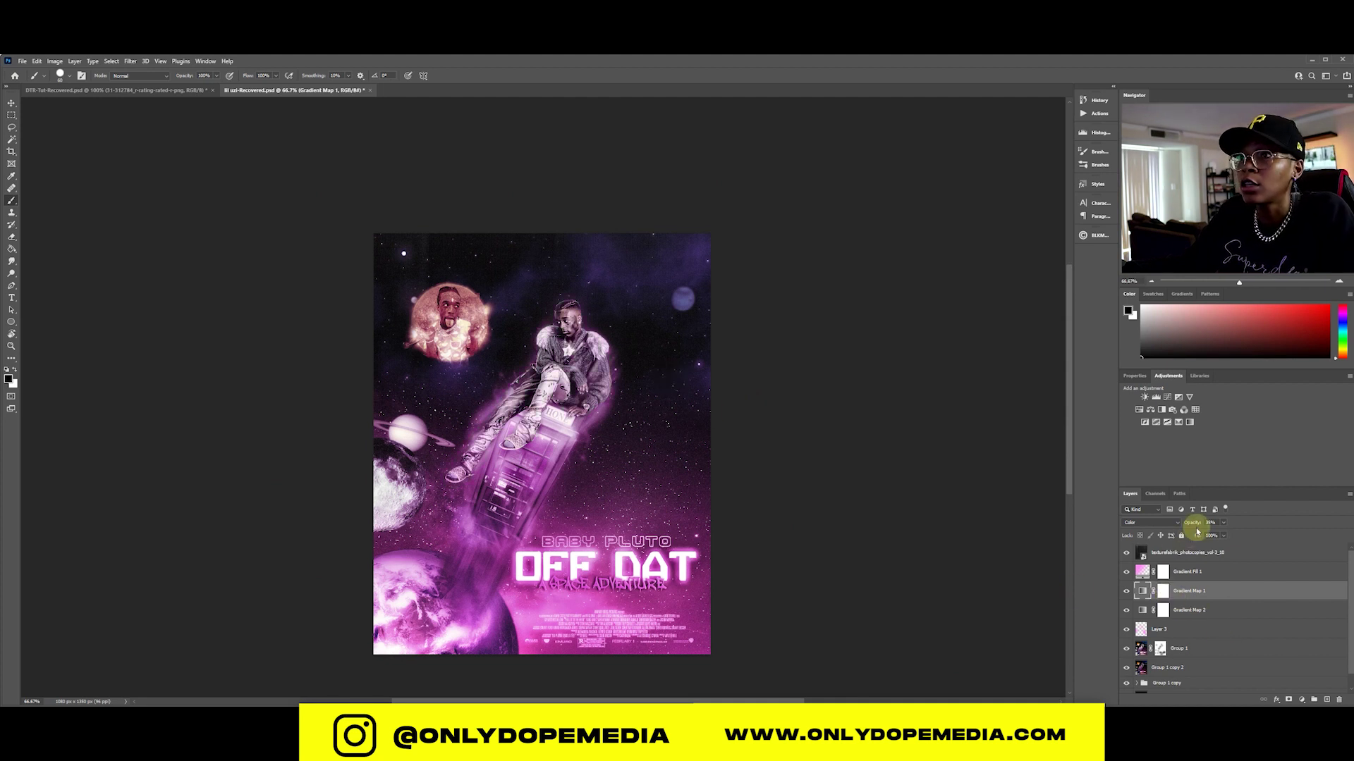
- Set the opacity of Gradient Map 1 to 100%
drag(1196, 525, 1148, 517)
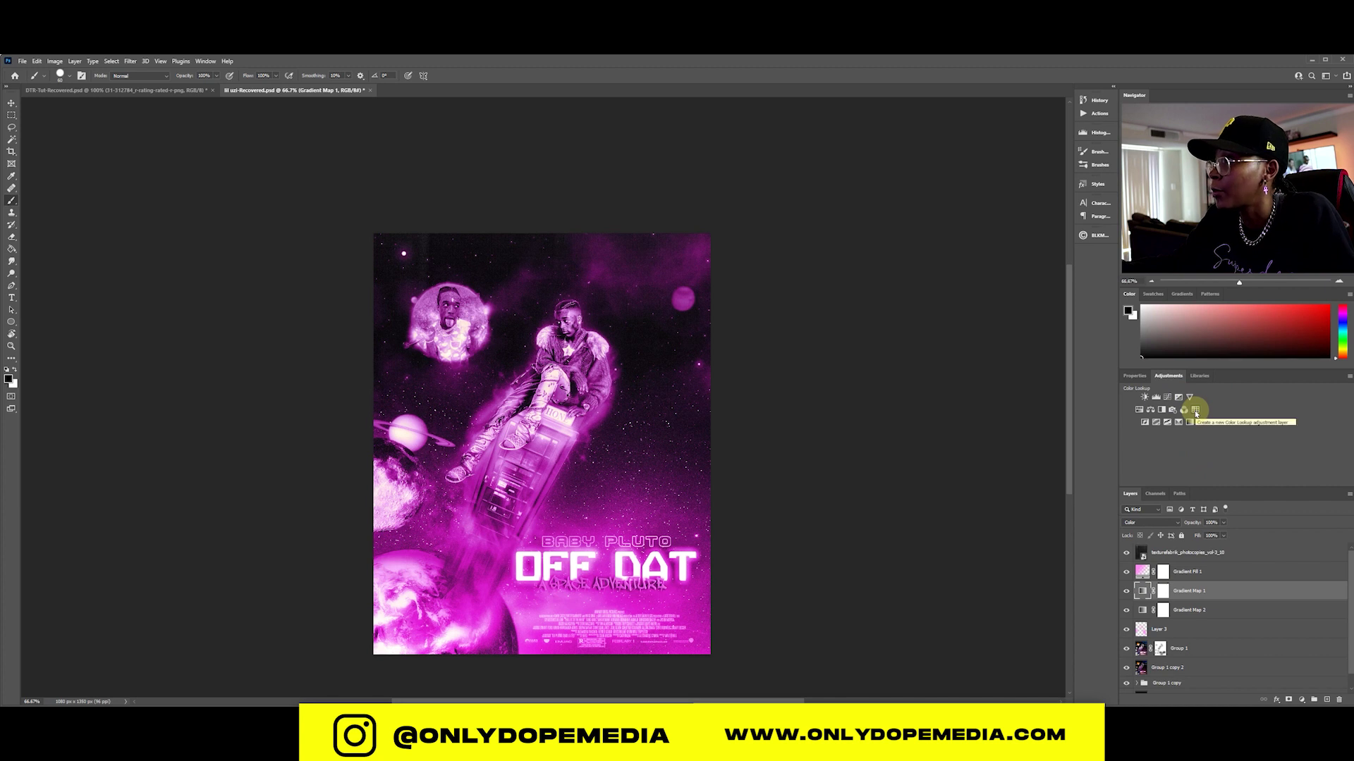
- Try an Invert adjustment layer above Gradient Map 1 with the seated man painted out of its mask, and delete it
click(1145, 422)
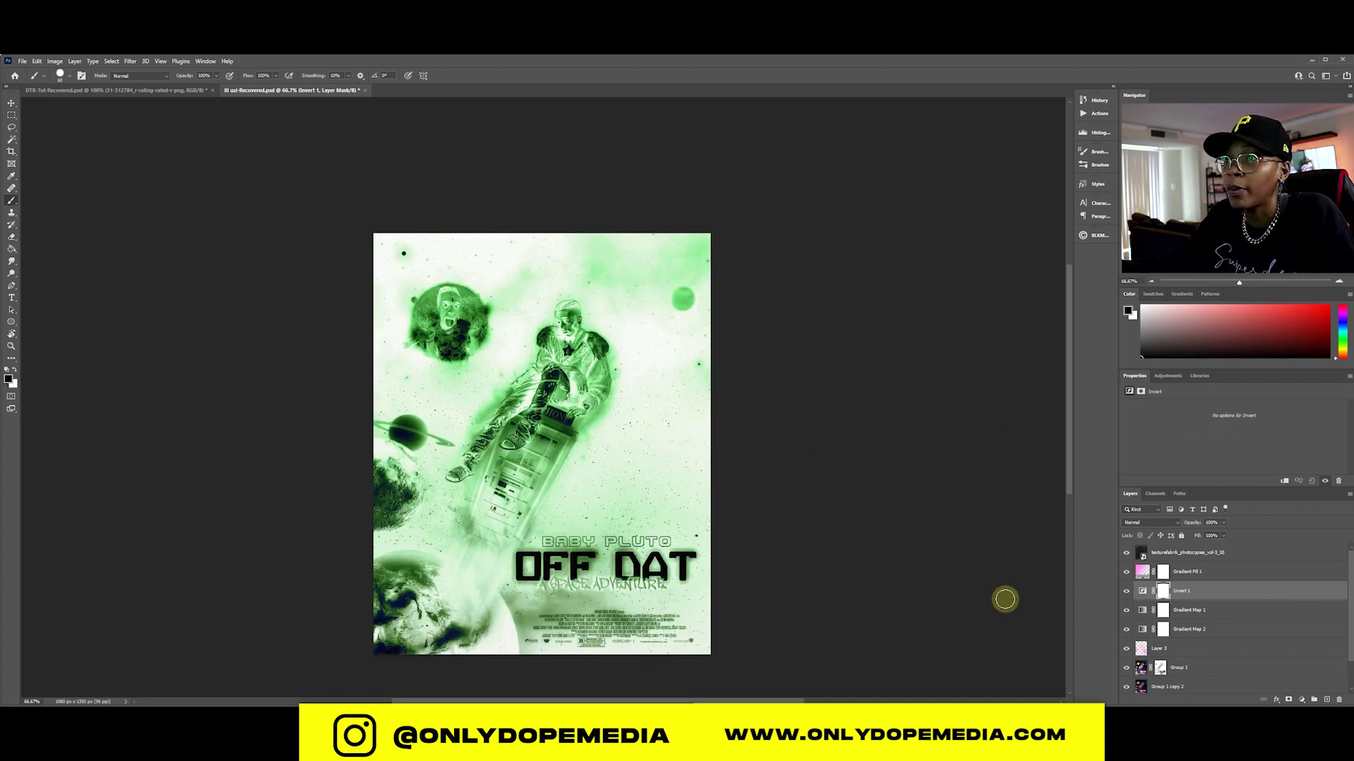
mouse_move(549, 377)
mouse_down()
mouse_move(541, 447)
mouse_move(513, 507)
mouse_move(573, 392)
mouse_move(559, 358)
mouse_move(506, 416)
mouse_move(569, 296)
mouse_move(530, 345)
mouse_move(573, 381)
mouse_move(556, 455)
mouse_move(603, 408)
mouse_move(581, 316)
mouse_move(545, 342)
mouse_move(600, 427)
mouse_up()
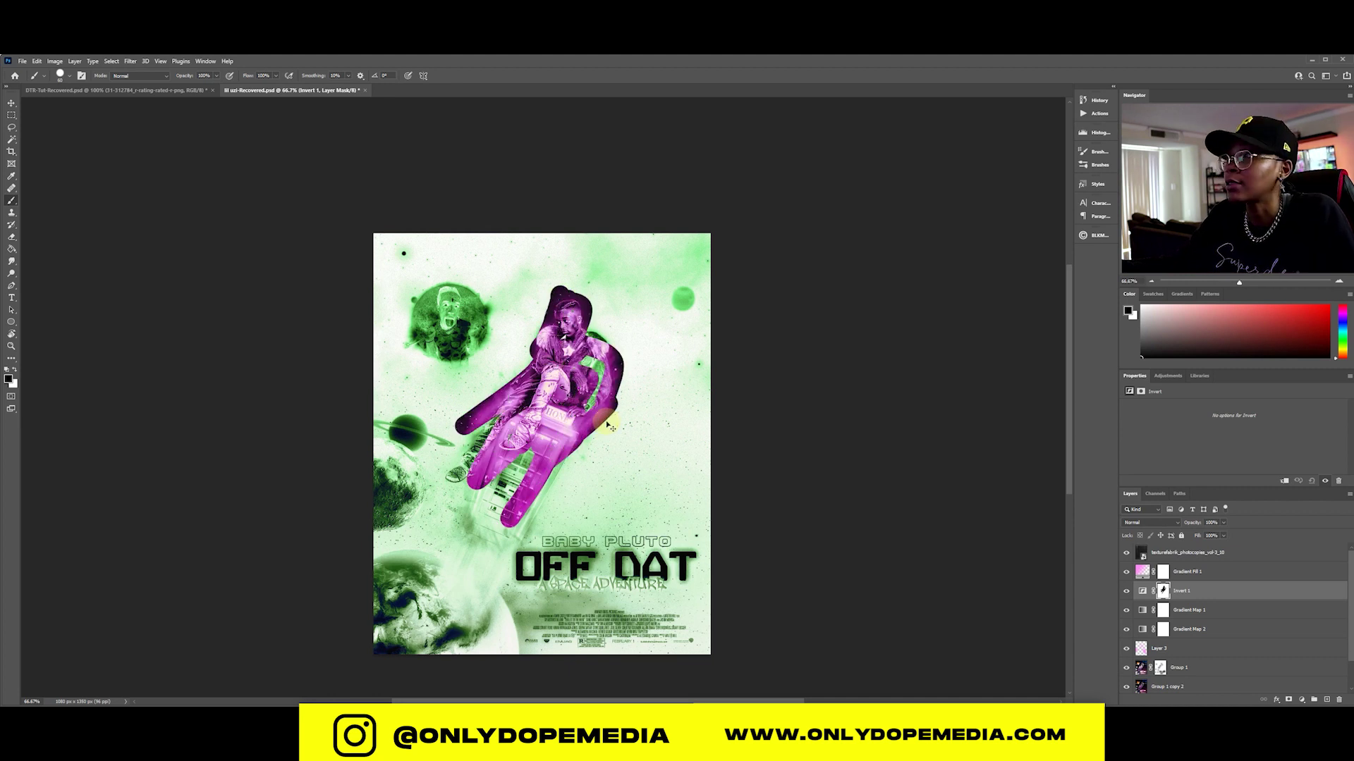
key(Delete)
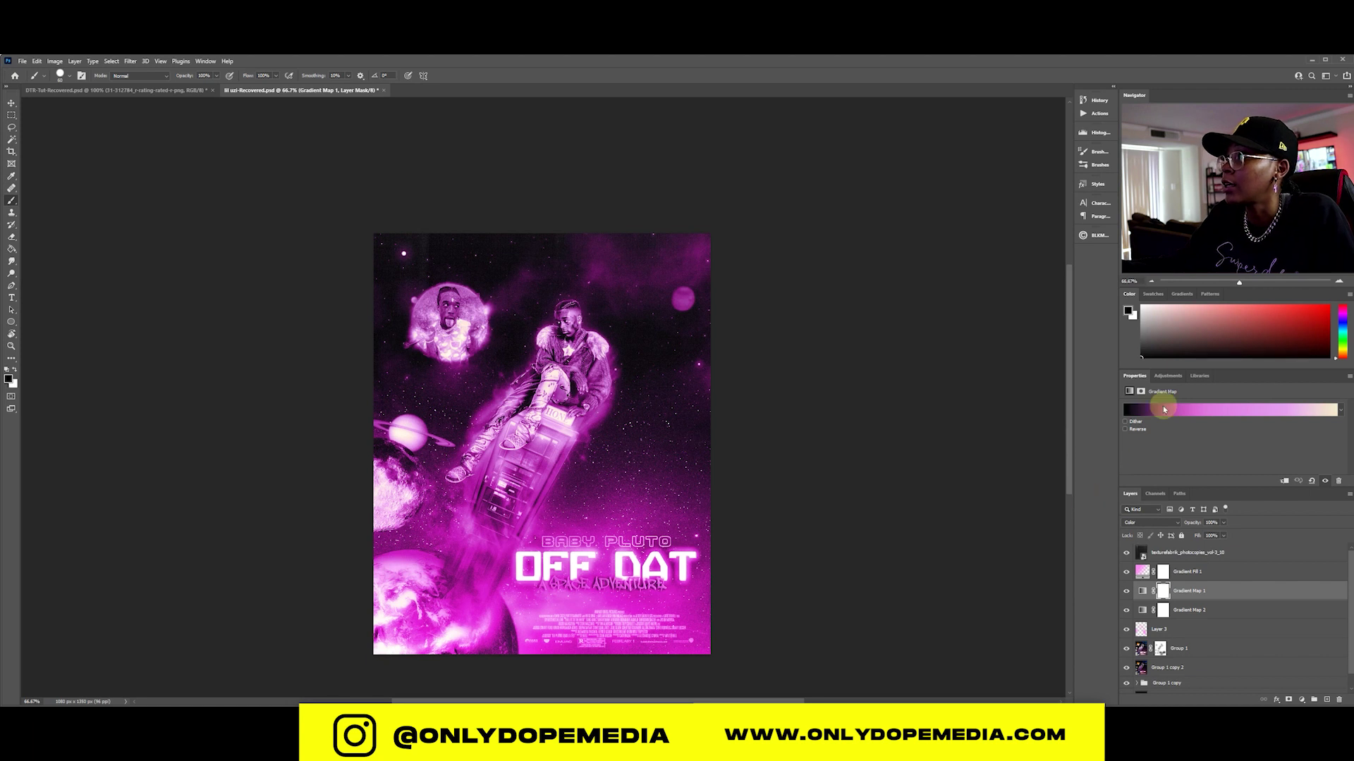
- Add a Color Lookup adjustment layer above Gradient Map 1 using the HorrorBlue.3DL lookup file
click(1165, 377)
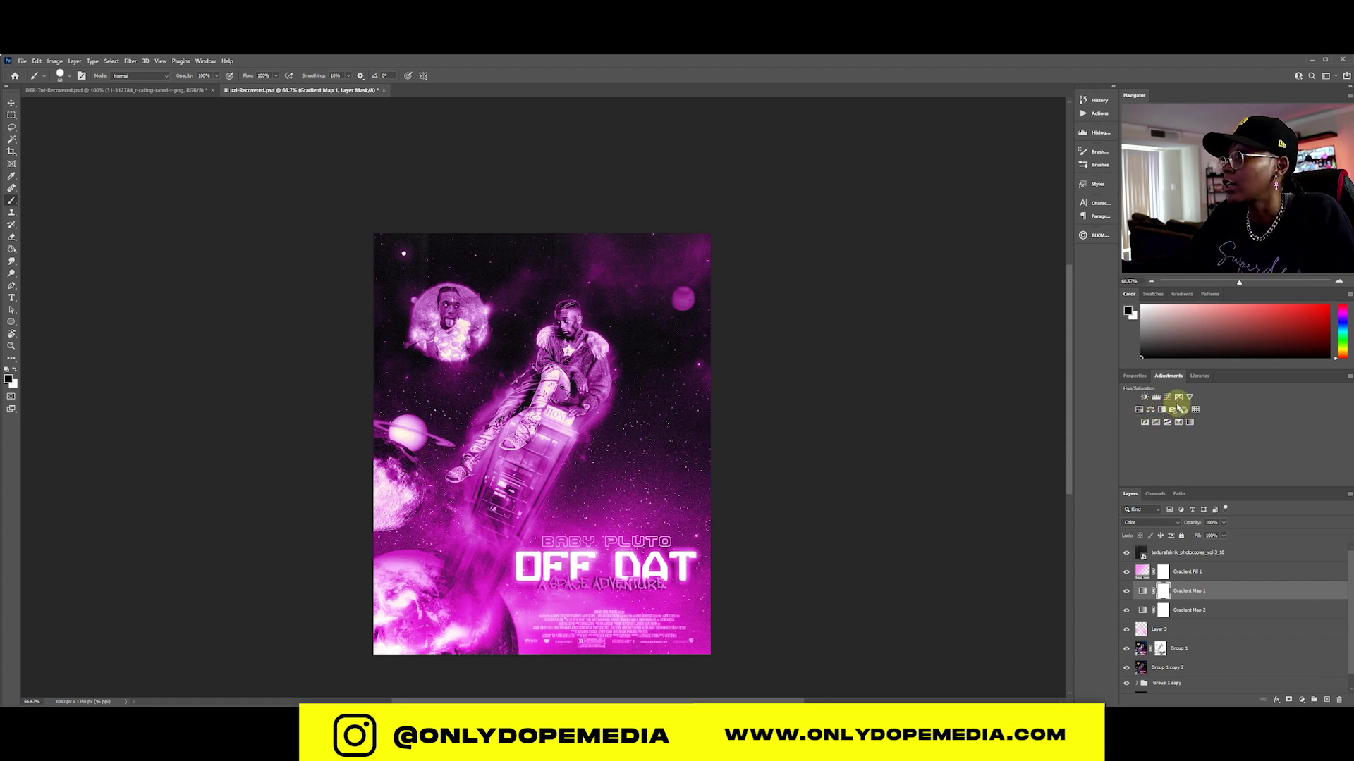
click(1194, 411)
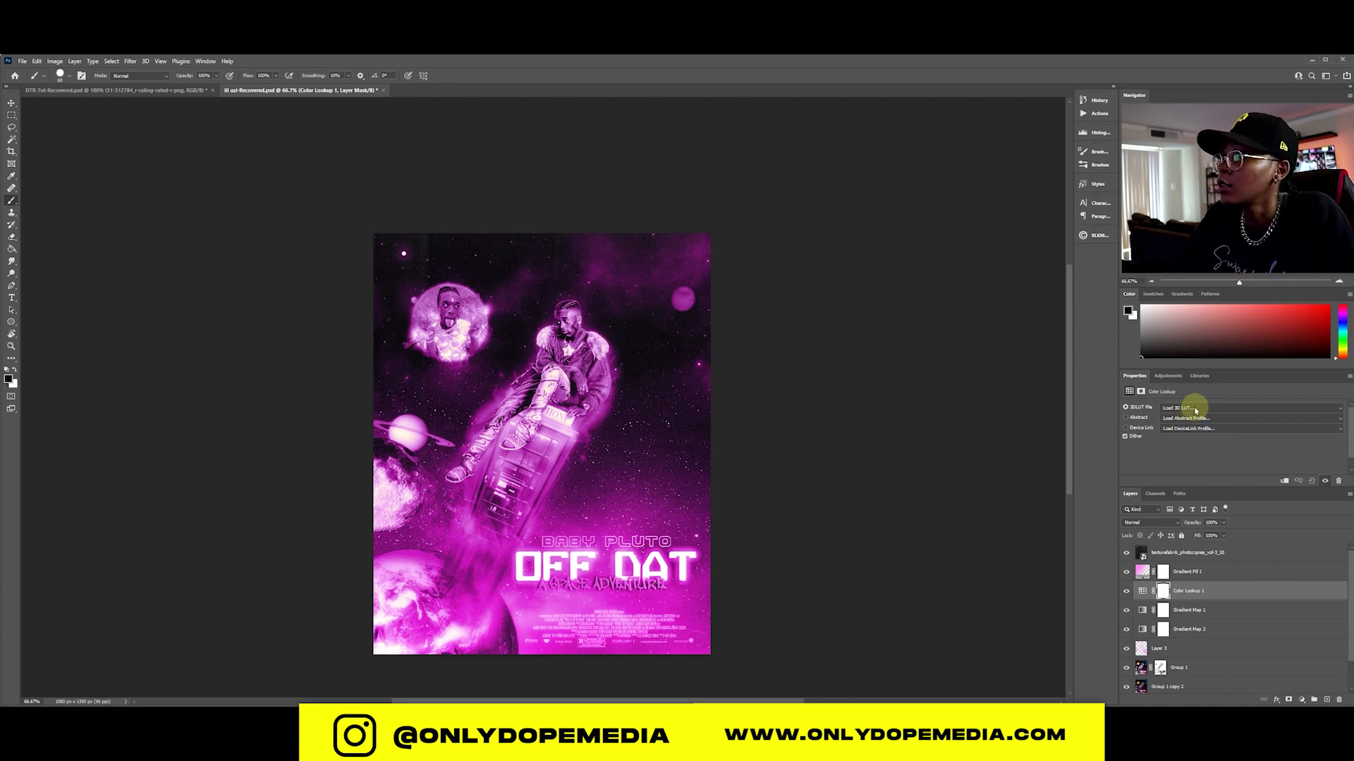
click(1194, 411)
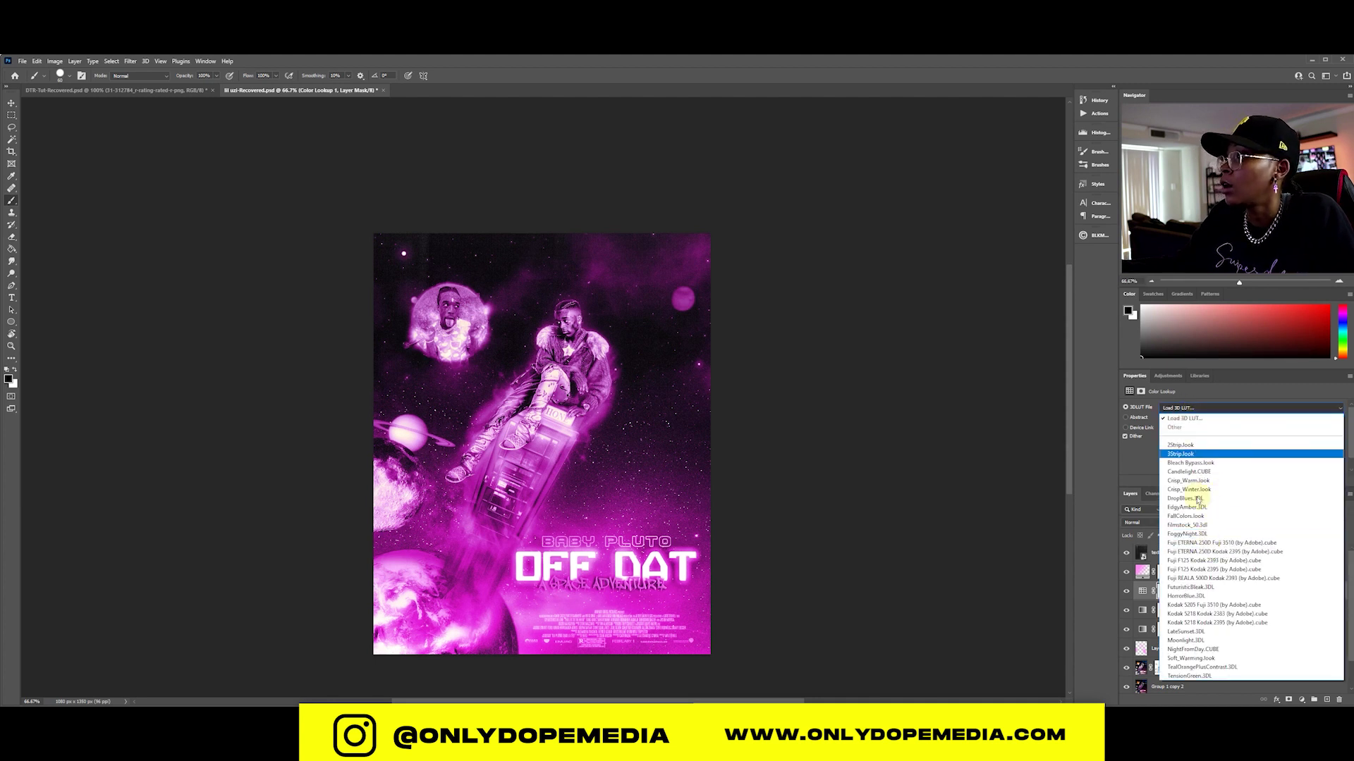
click(1188, 597)
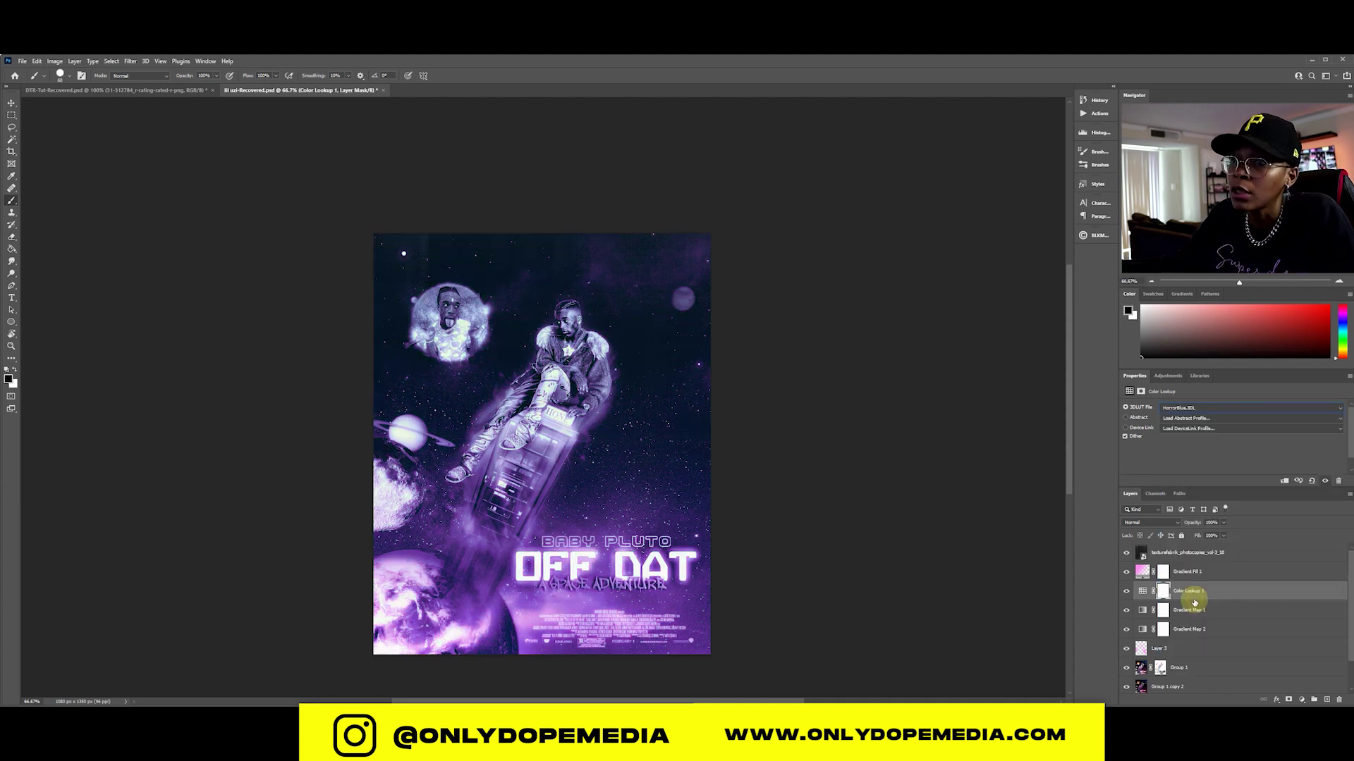
- Try the EdgyAmber, Soft_Warming, TensionGreen, 3Strip, Fuji ETERNA 250D Fuji 3510 and Crisp_Winter lookup files on the Color Lookup layer
click(1190, 408)
click(1199, 508)
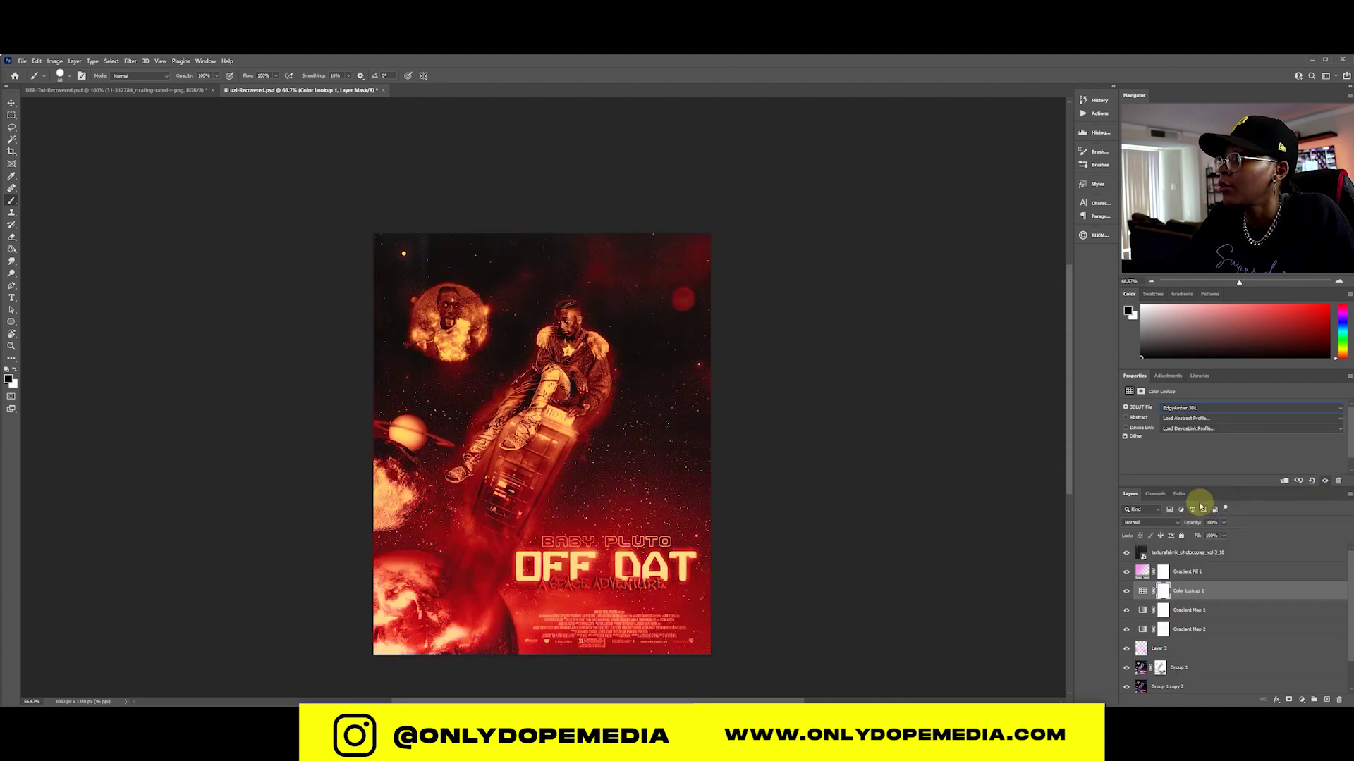
click(1192, 408)
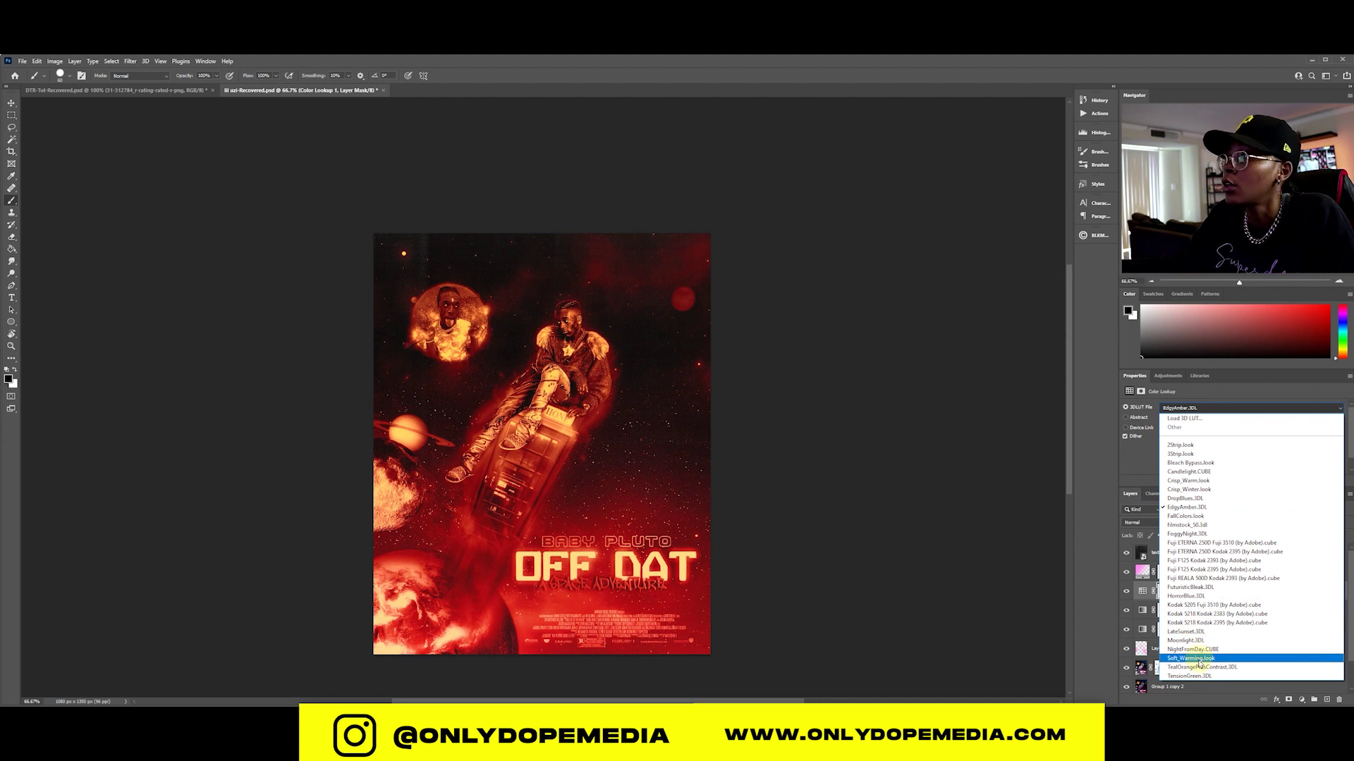
click(1191, 658)
click(1182, 407)
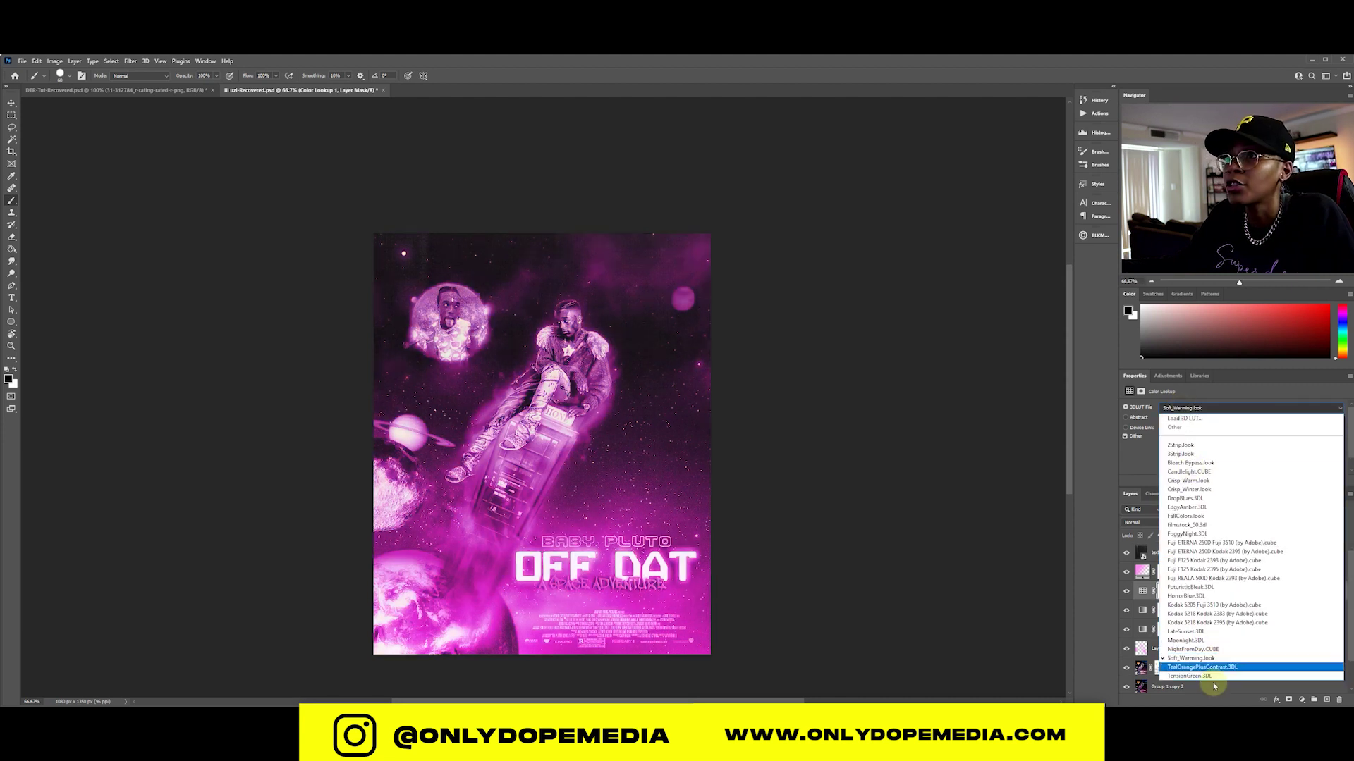
click(1211, 677)
click(1197, 408)
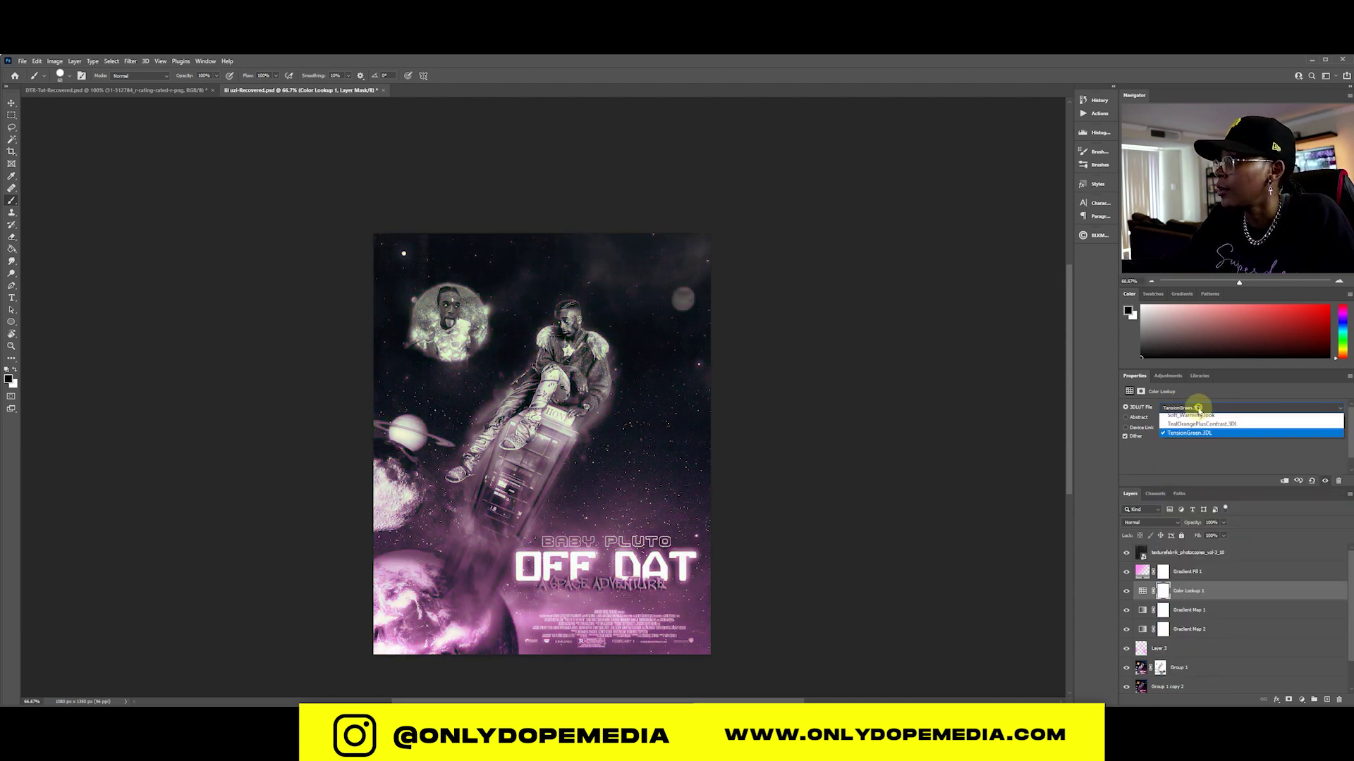
click(1196, 454)
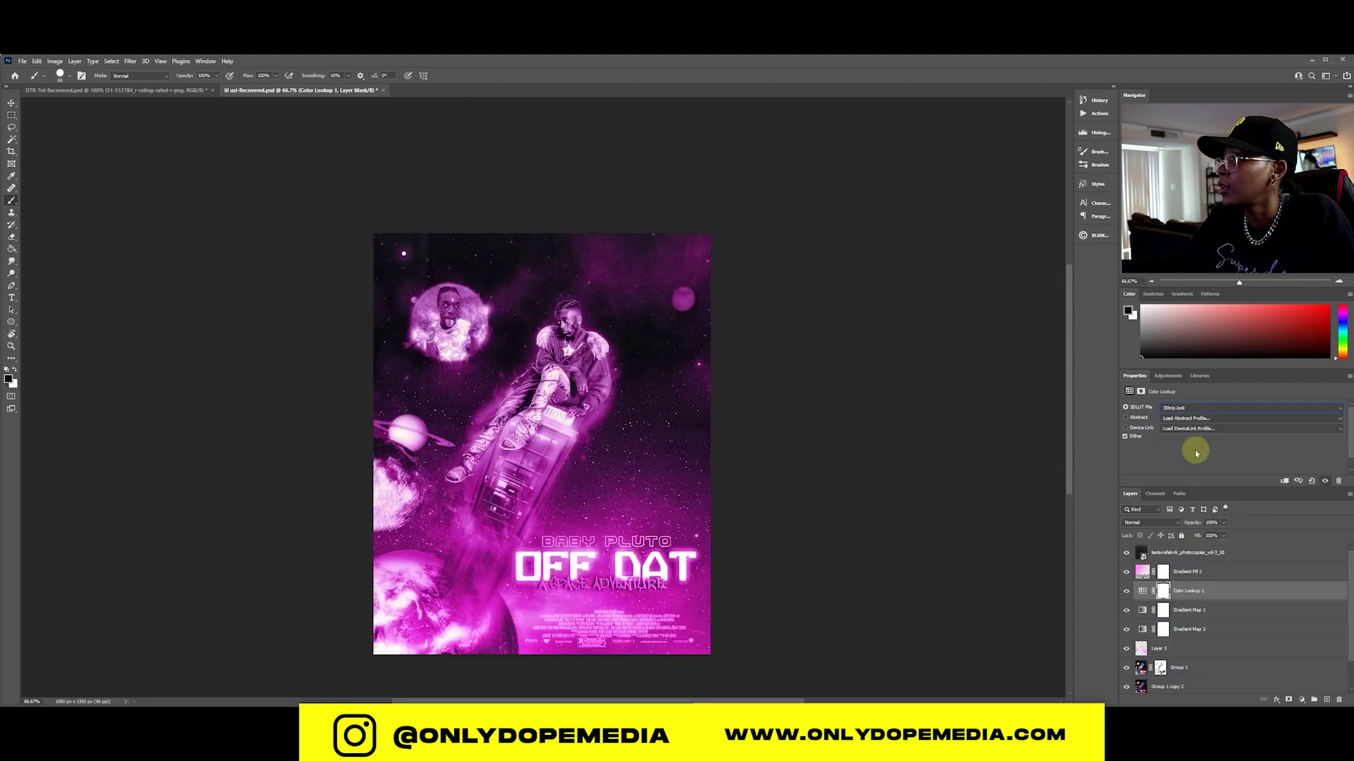
click(1188, 408)
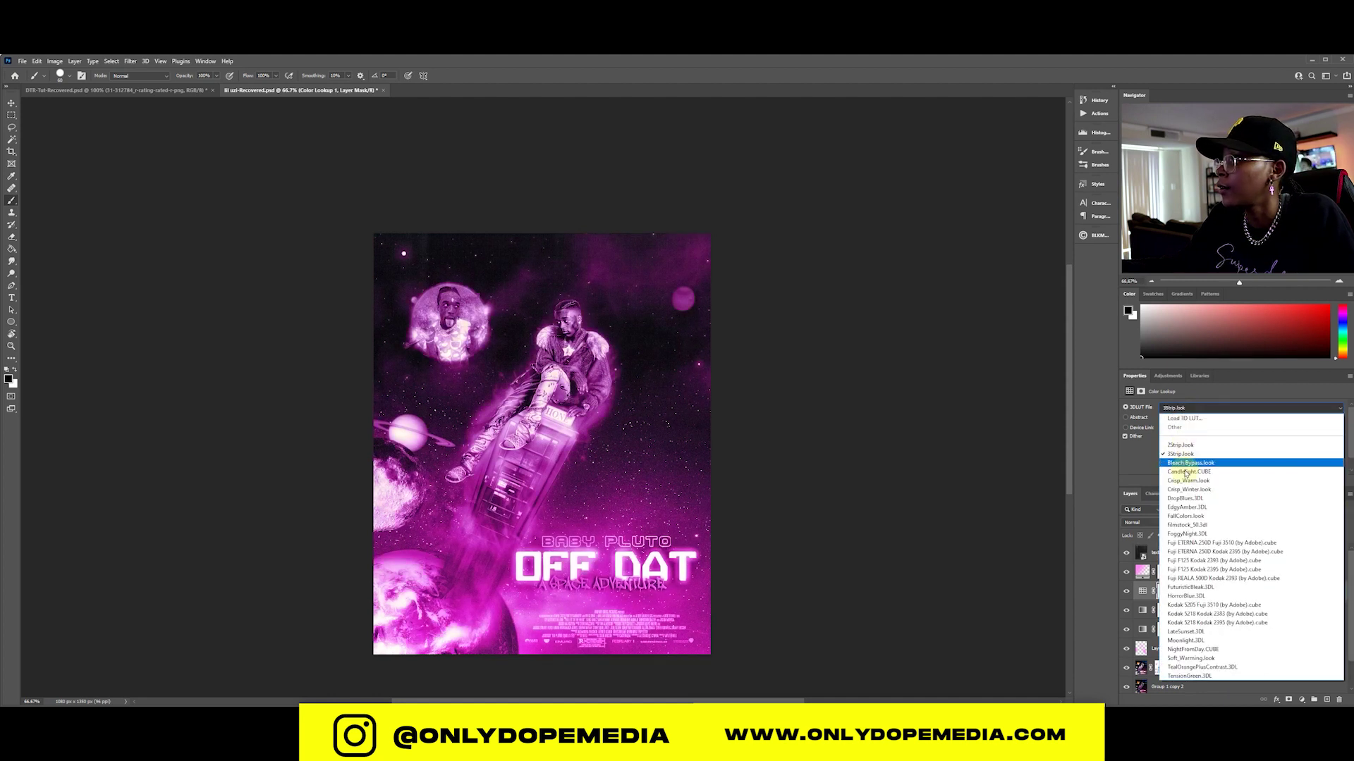
click(1191, 543)
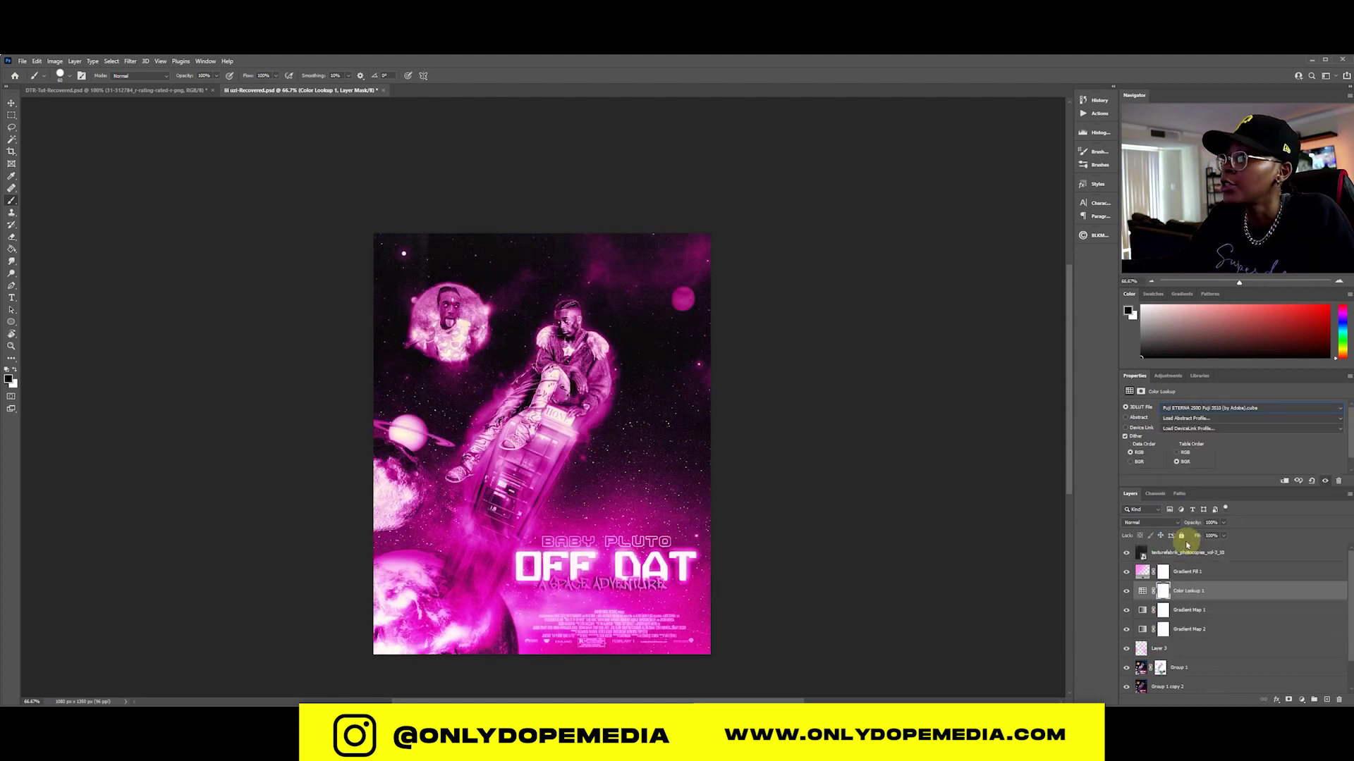
click(1170, 408)
click(1189, 490)
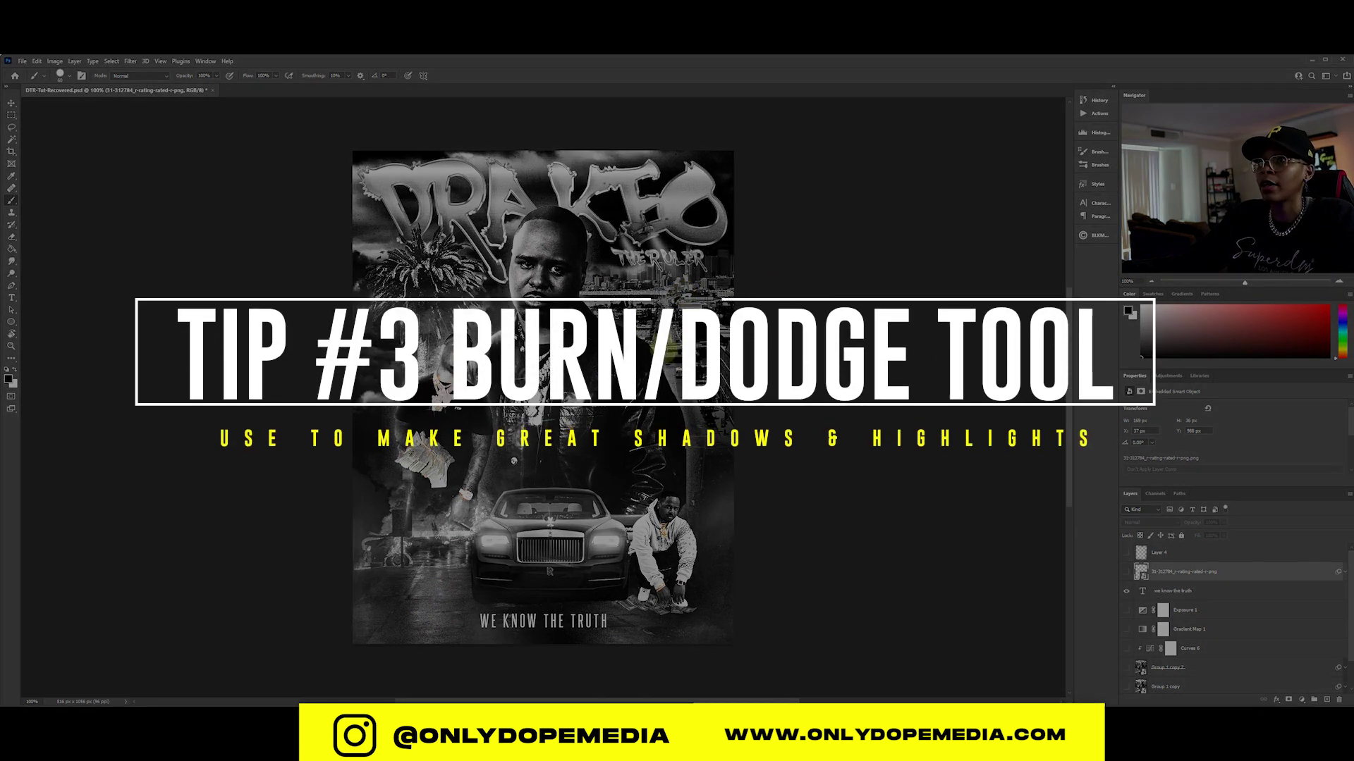
- Choose the Burn tool and rasterize the main portrait layer on the Drakeo poster
key(v)
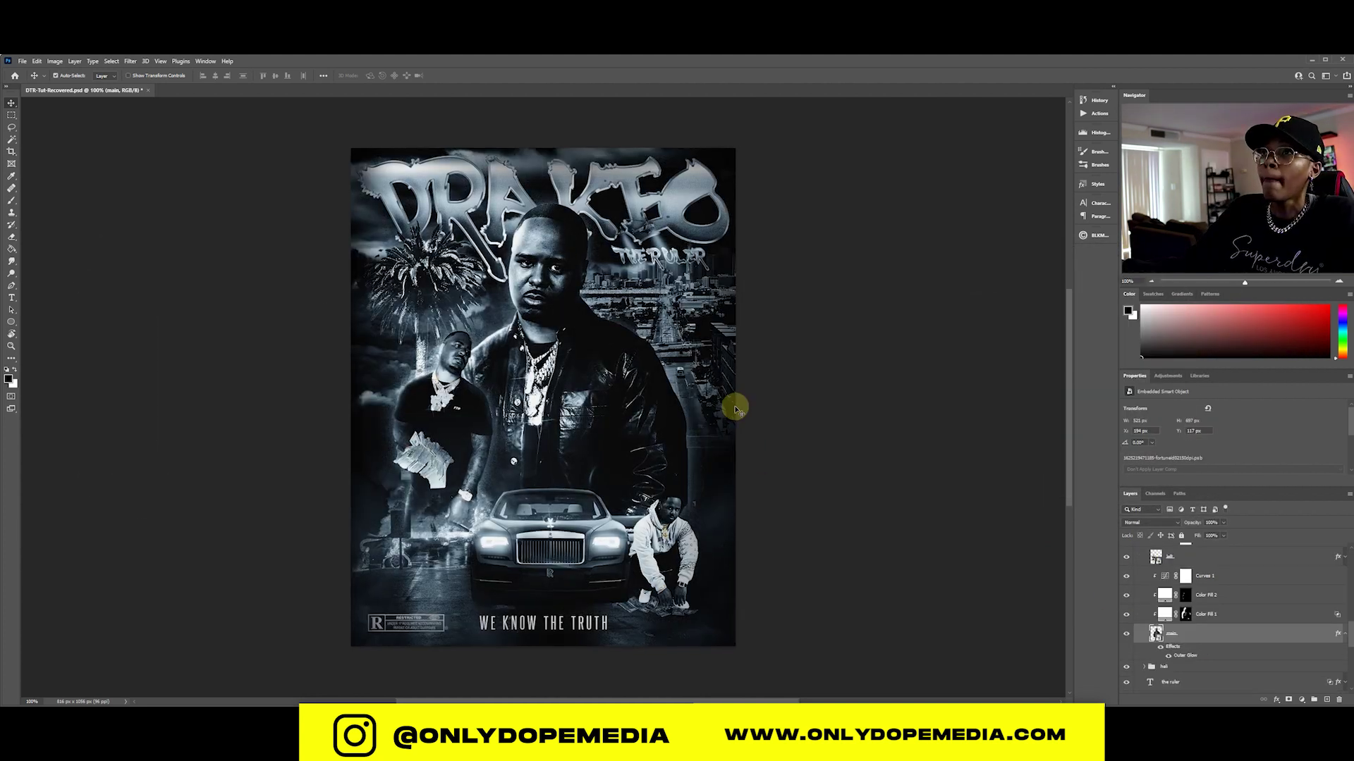
key(ctrl+plus)
scroll(635, 387, up, 5)
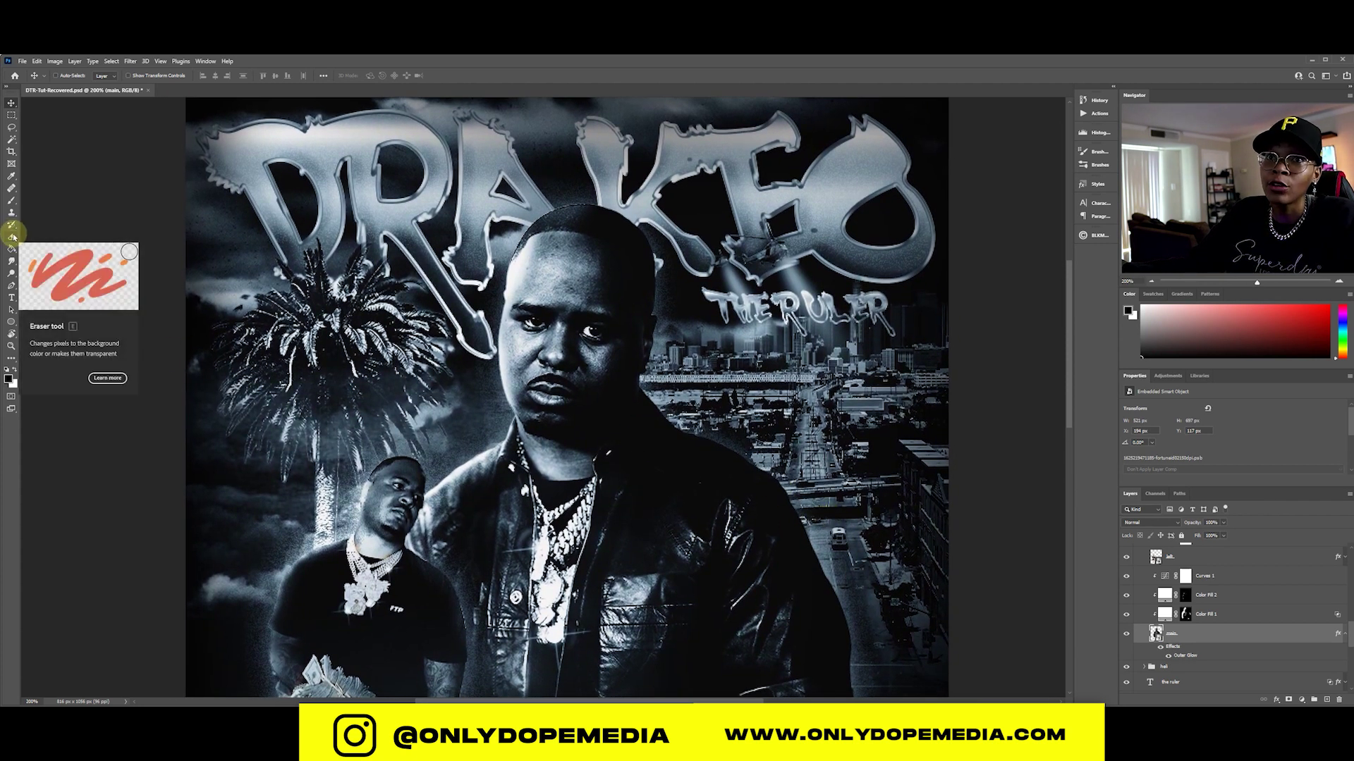
click(12, 272)
right_click(11, 272)
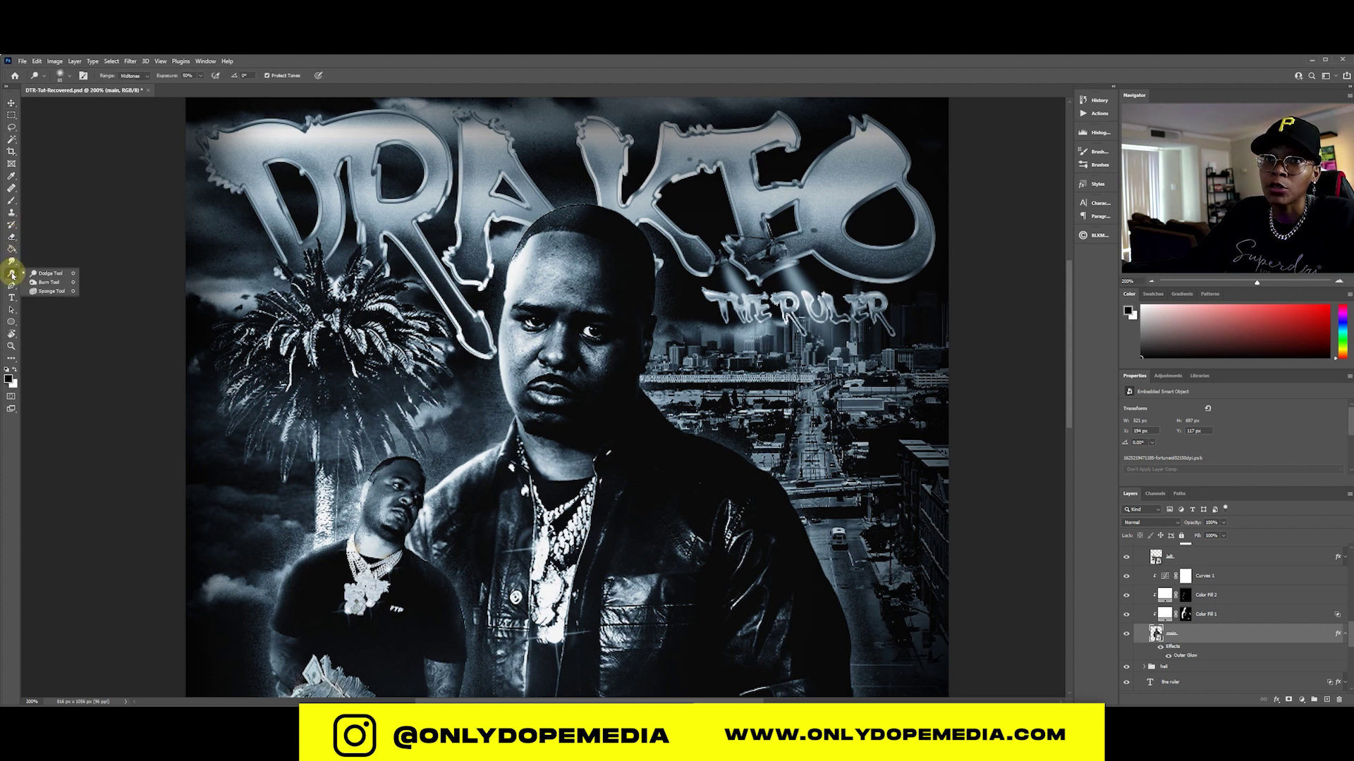
click(61, 283)
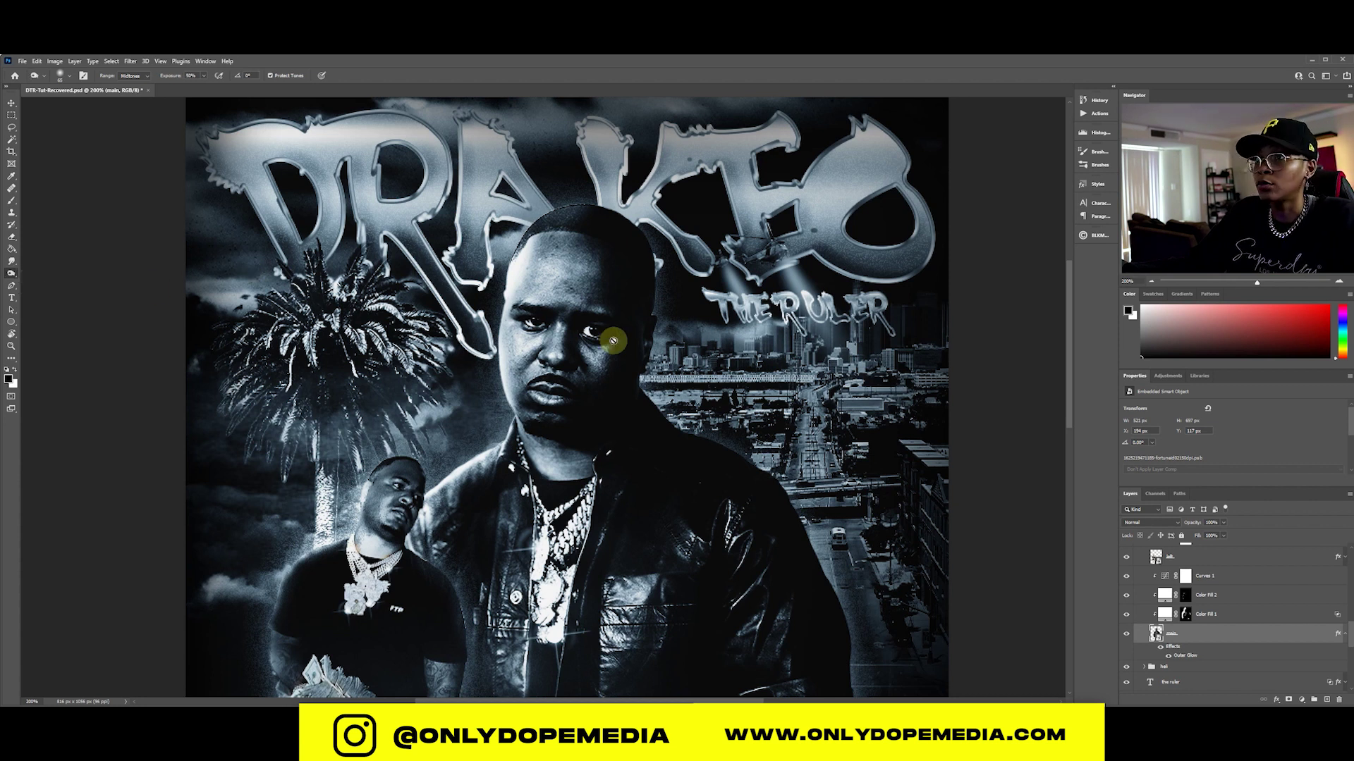
right_click(1217, 634)
click(1235, 399)
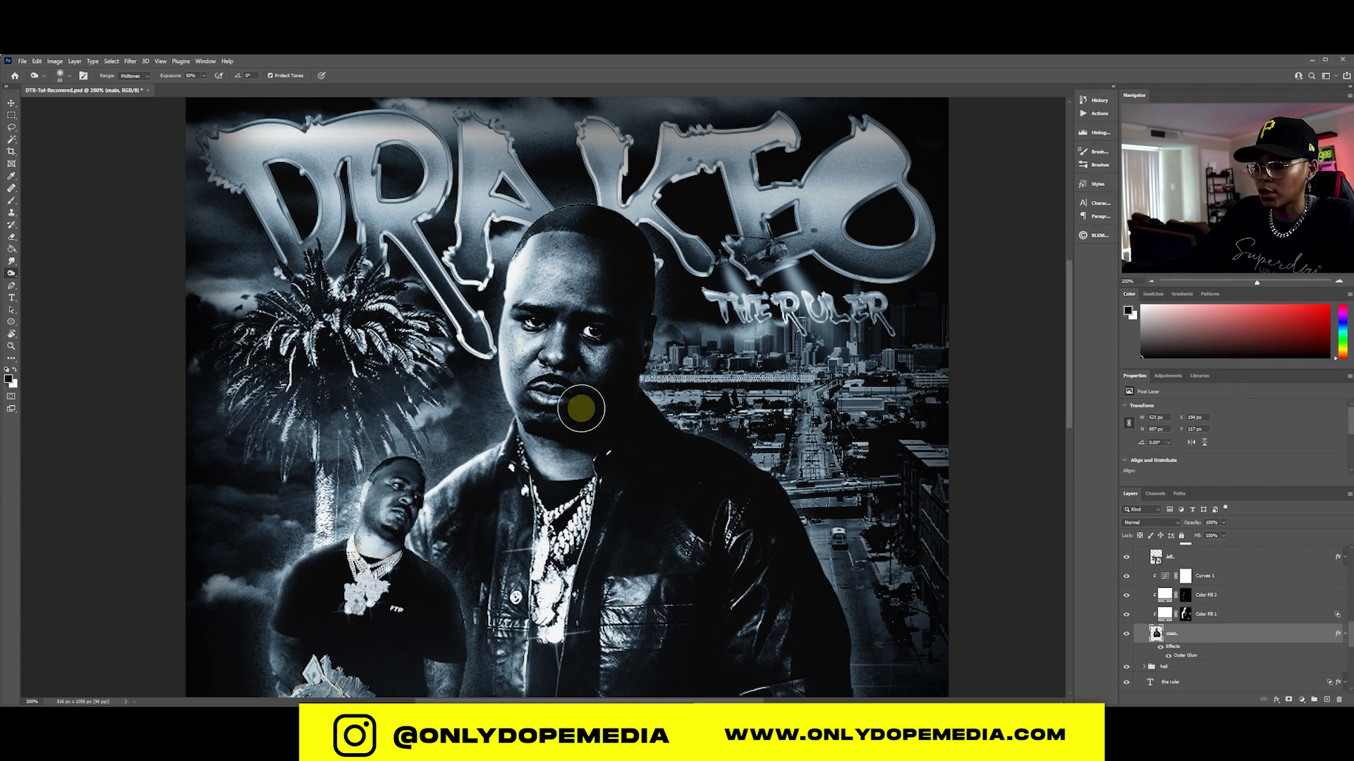
- Try darkening the large central man's face with the Burn tool in the Midtones range, and undo it
scroll(559, 415, up, 1)
mouse_move(552, 402)
mouse_down()
mouse_move(512, 350)
mouse_move(500, 363)
mouse_move(507, 163)
mouse_move(510, 438)
mouse_move(561, 171)
mouse_move(605, 128)
mouse_move(582, 240)
mouse_move(608, 390)
mouse_move(639, 284)
mouse_up()
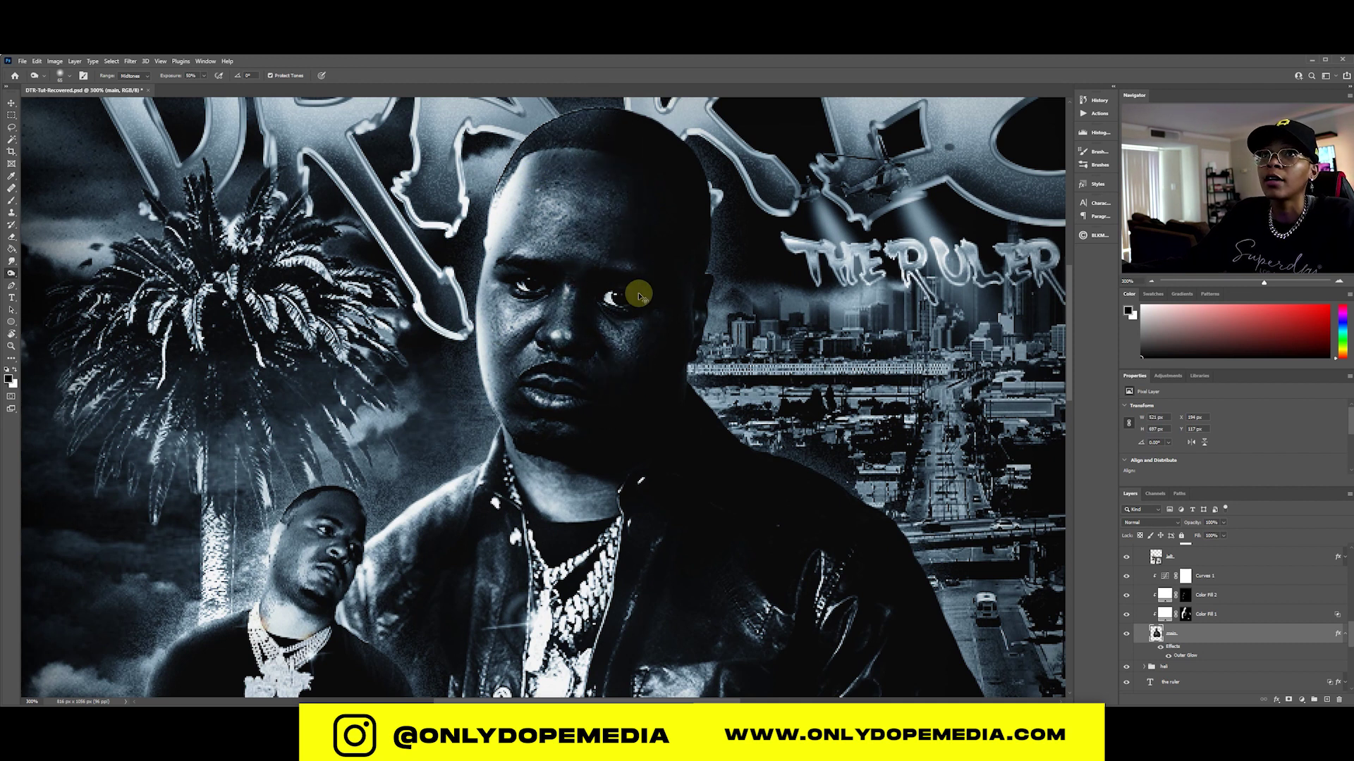
key(ctrl+z)
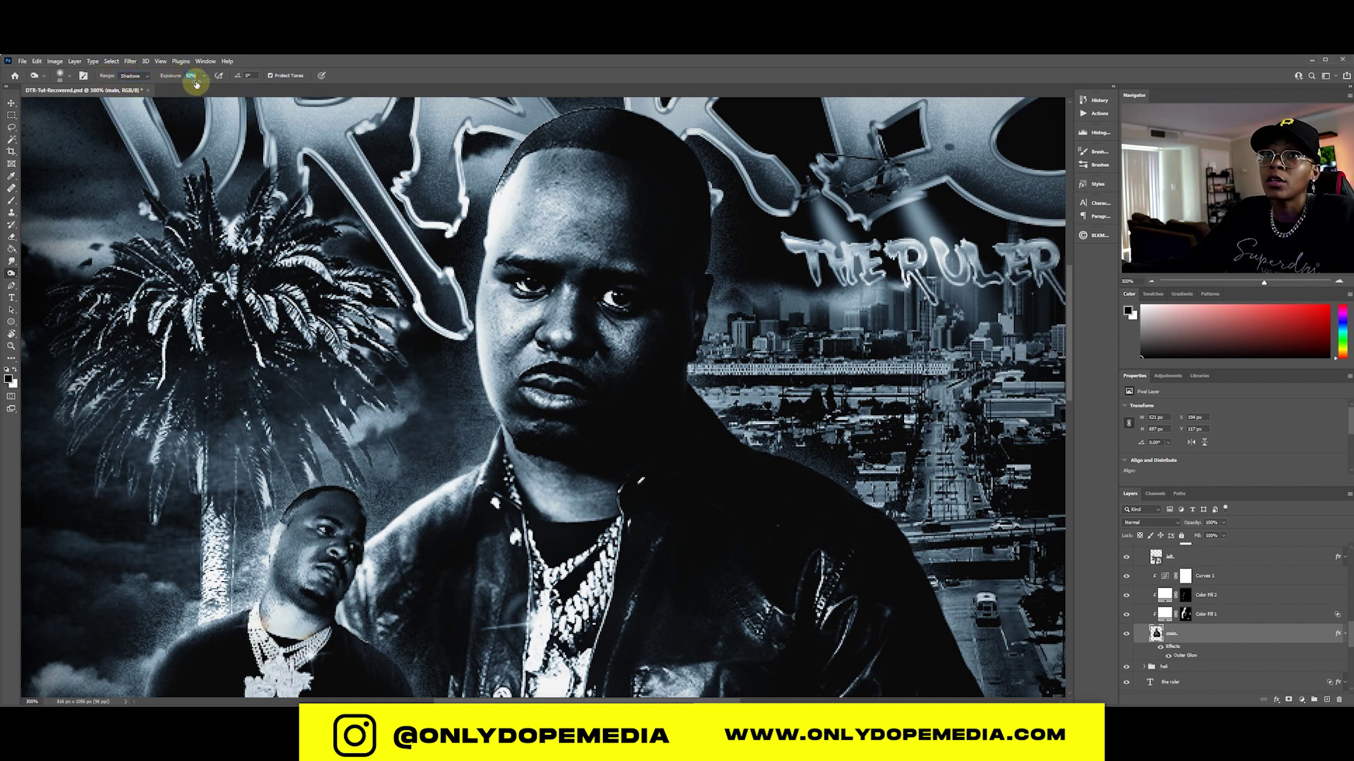
- Burn the shaded side of the central man's face, neck and chest using the Shadows range
mouse_move(635, 362)
mouse_down()
mouse_move(622, 312)
mouse_move(593, 368)
mouse_move(622, 221)
mouse_move(615, 181)
mouse_move(614, 323)
mouse_move(572, 133)
mouse_move(588, 131)
mouse_move(644, 289)
mouse_move(597, 161)
mouse_move(607, 264)
mouse_move(575, 364)
mouse_move(591, 245)
mouse_move(594, 299)
mouse_move(559, 431)
mouse_move(678, 330)
mouse_move(583, 546)
mouse_up()
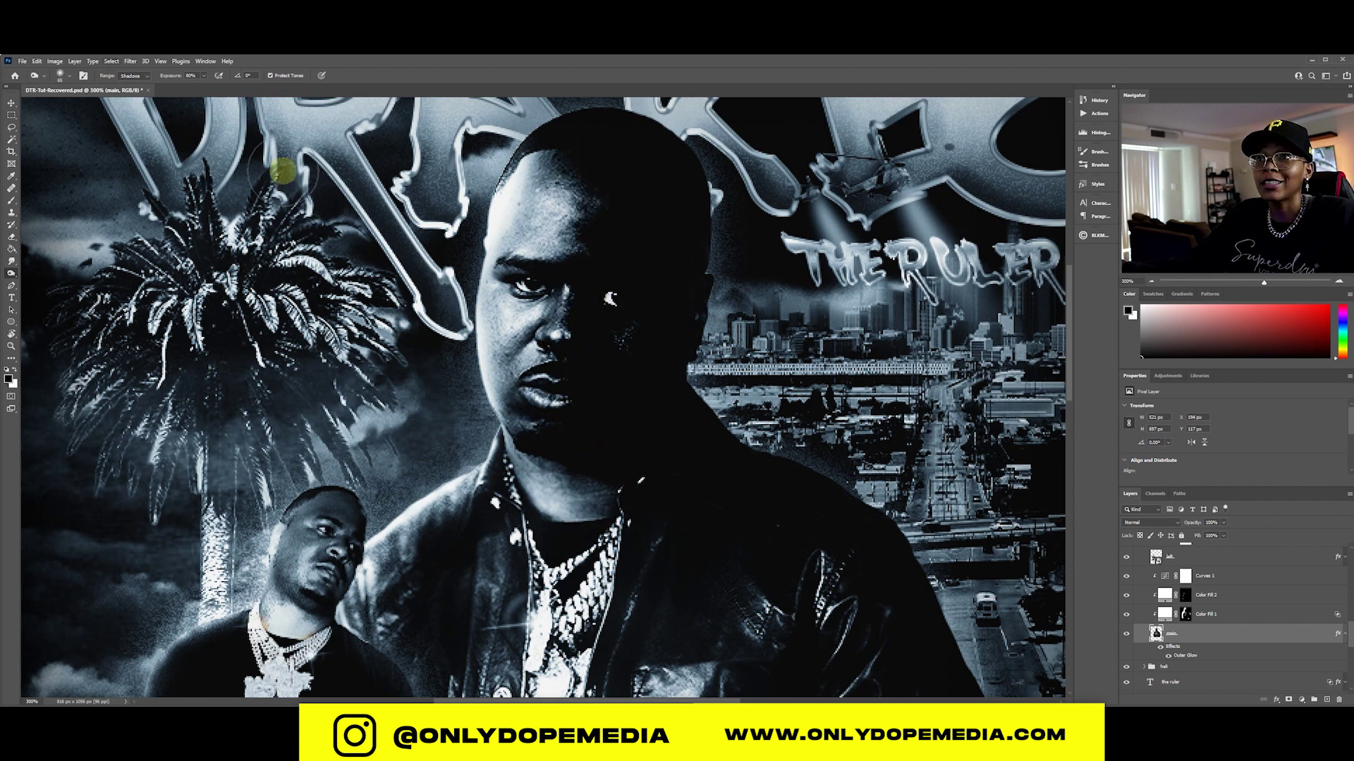
mouse_move(635, 490)
mouse_down()
mouse_move(632, 592)
mouse_move(575, 392)
mouse_move(553, 517)
mouse_move(562, 617)
mouse_move(654, 493)
mouse_move(598, 681)
mouse_move(560, 639)
mouse_up()
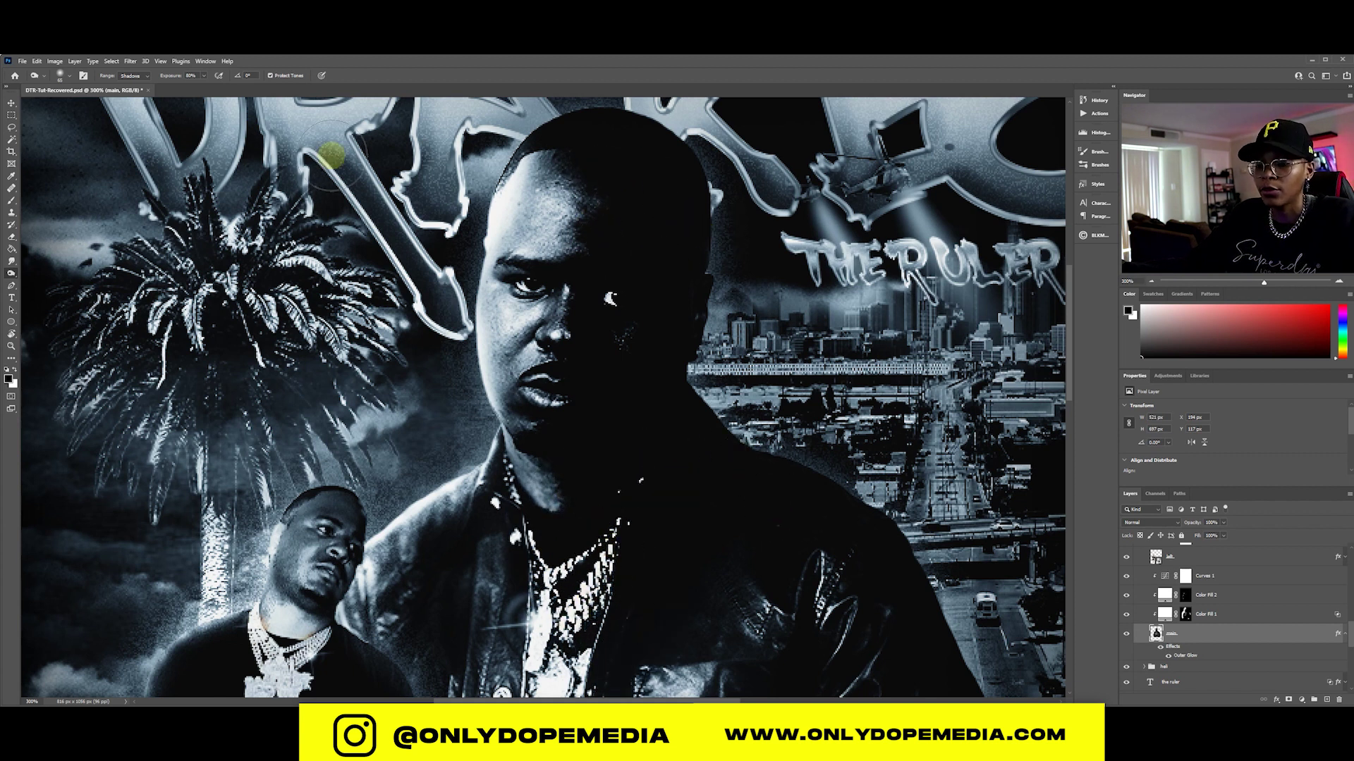
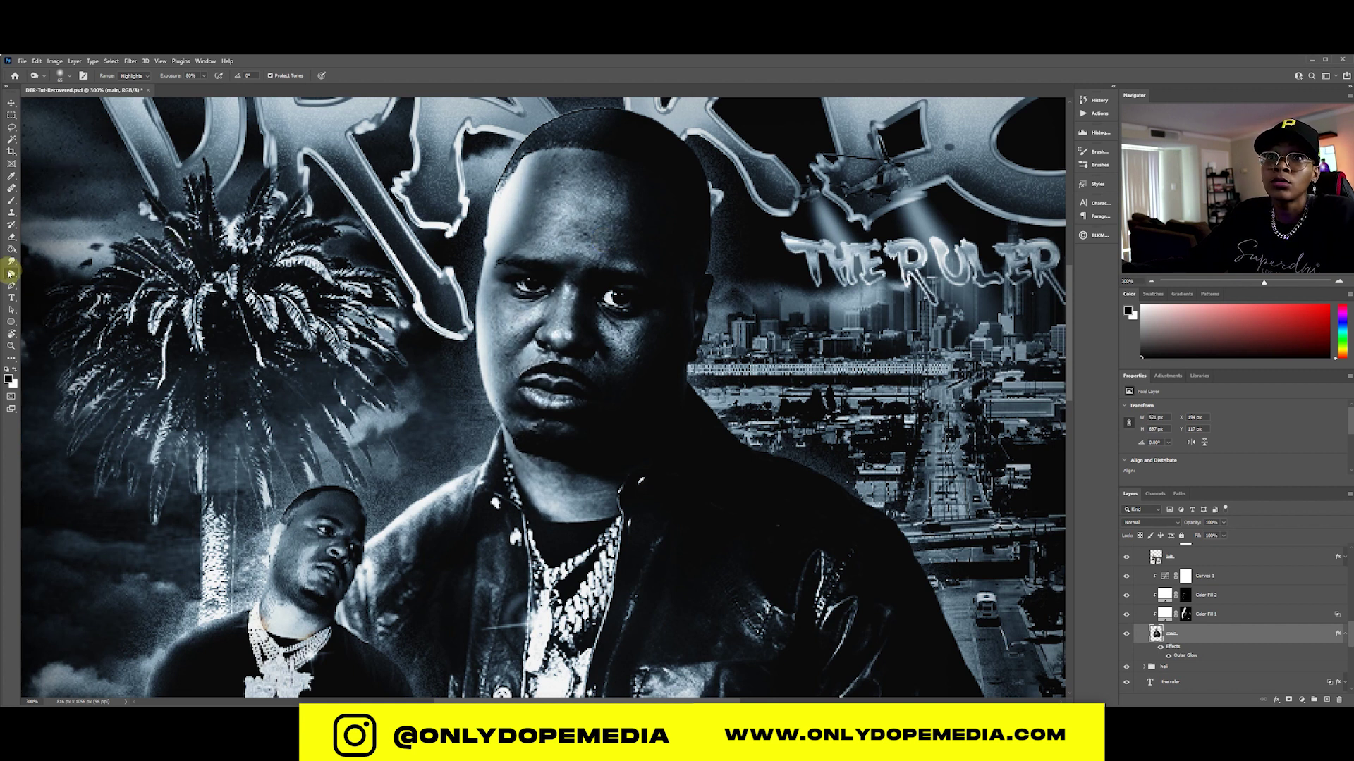
- Switch from the Burn tool to the Dodge tool for brightening the main portrait layer
right_click(11, 274)
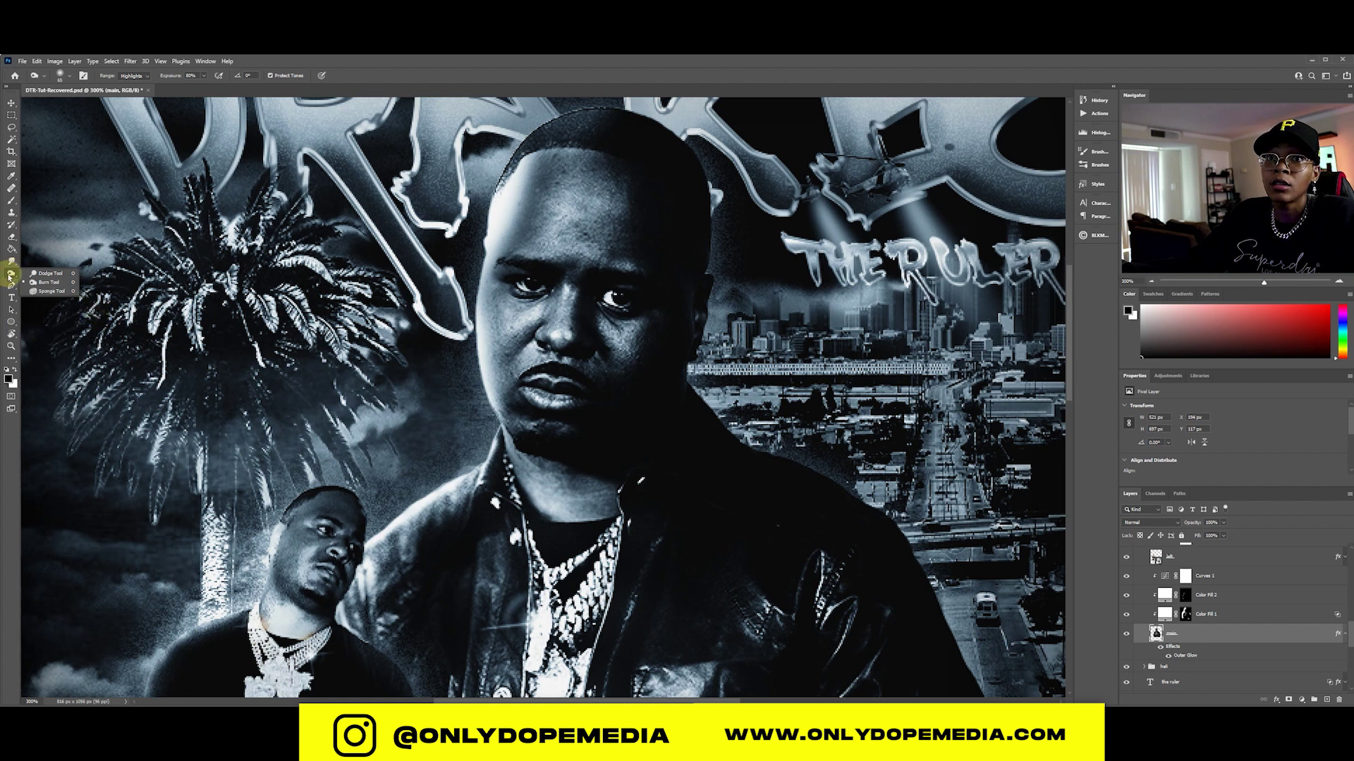
click(10, 277)
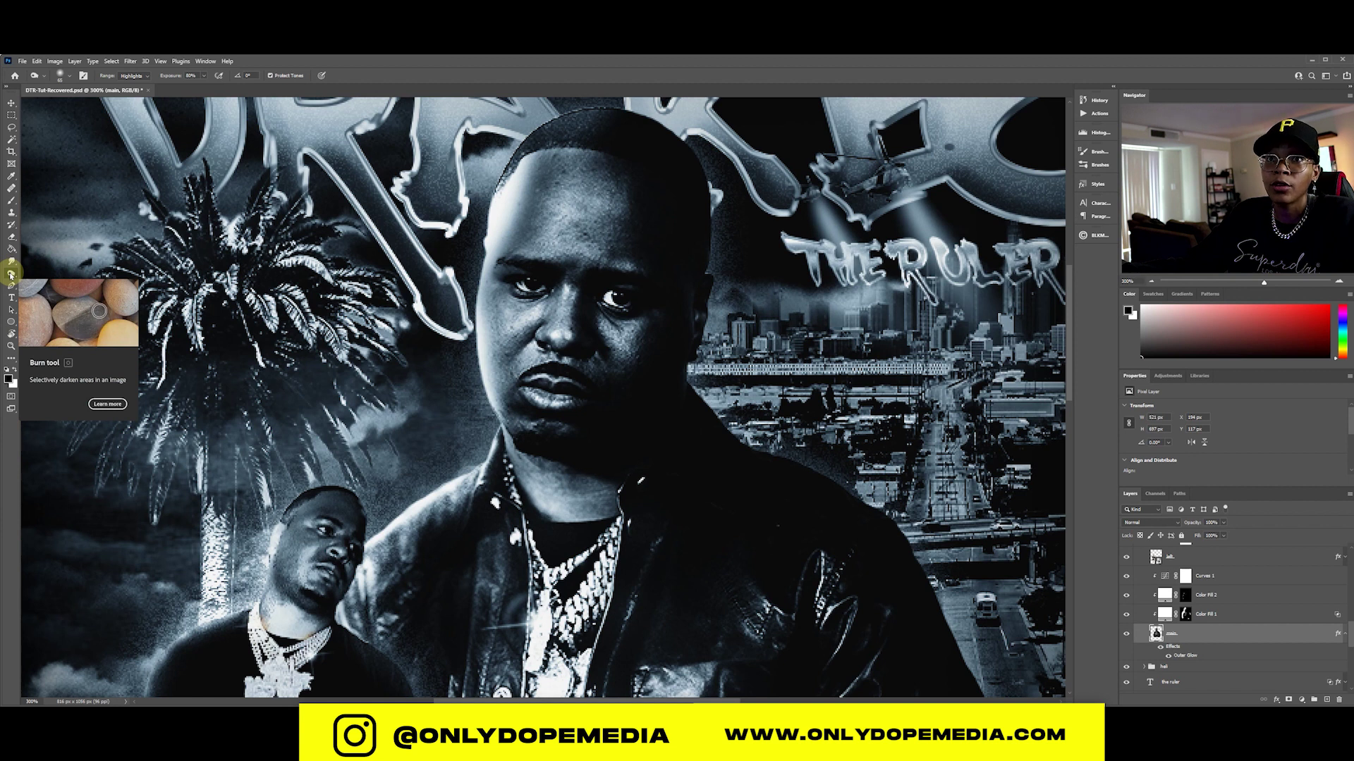
right_click(11, 274)
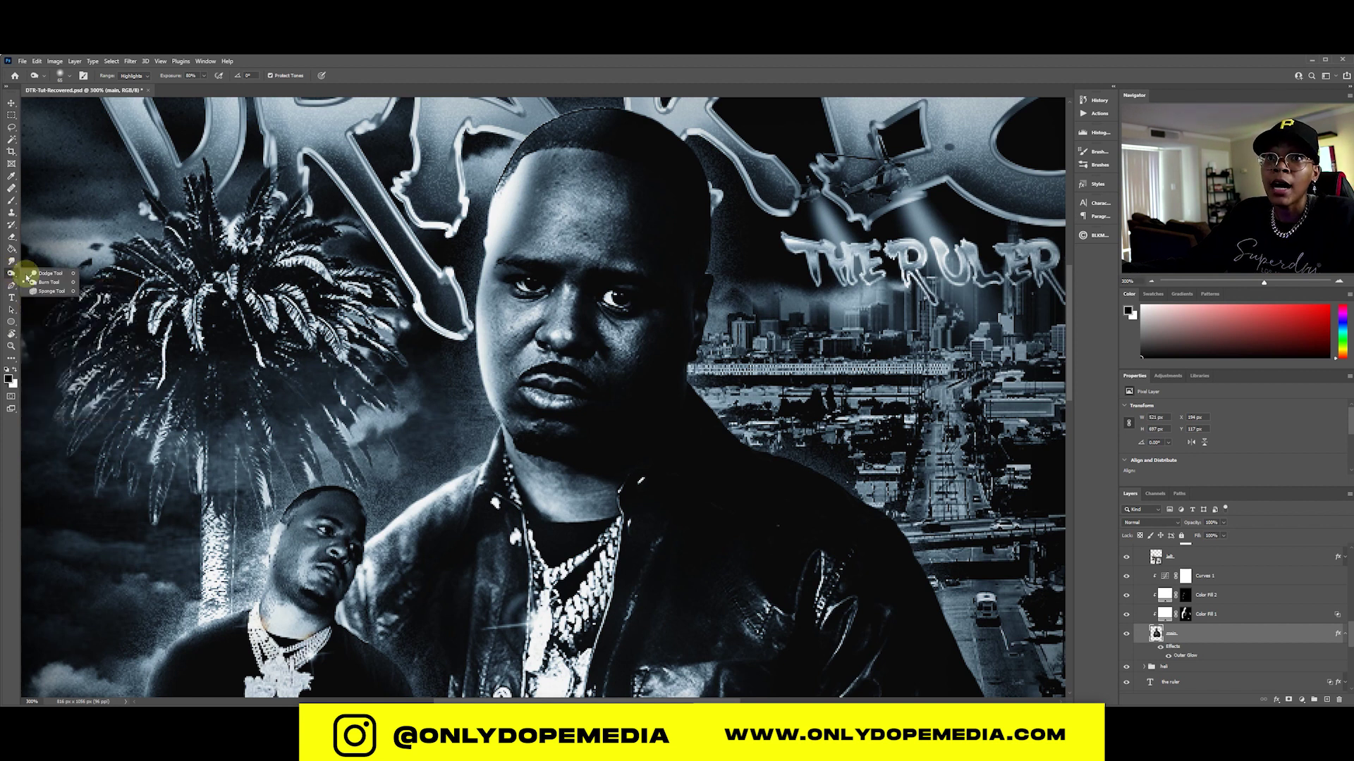
click(58, 274)
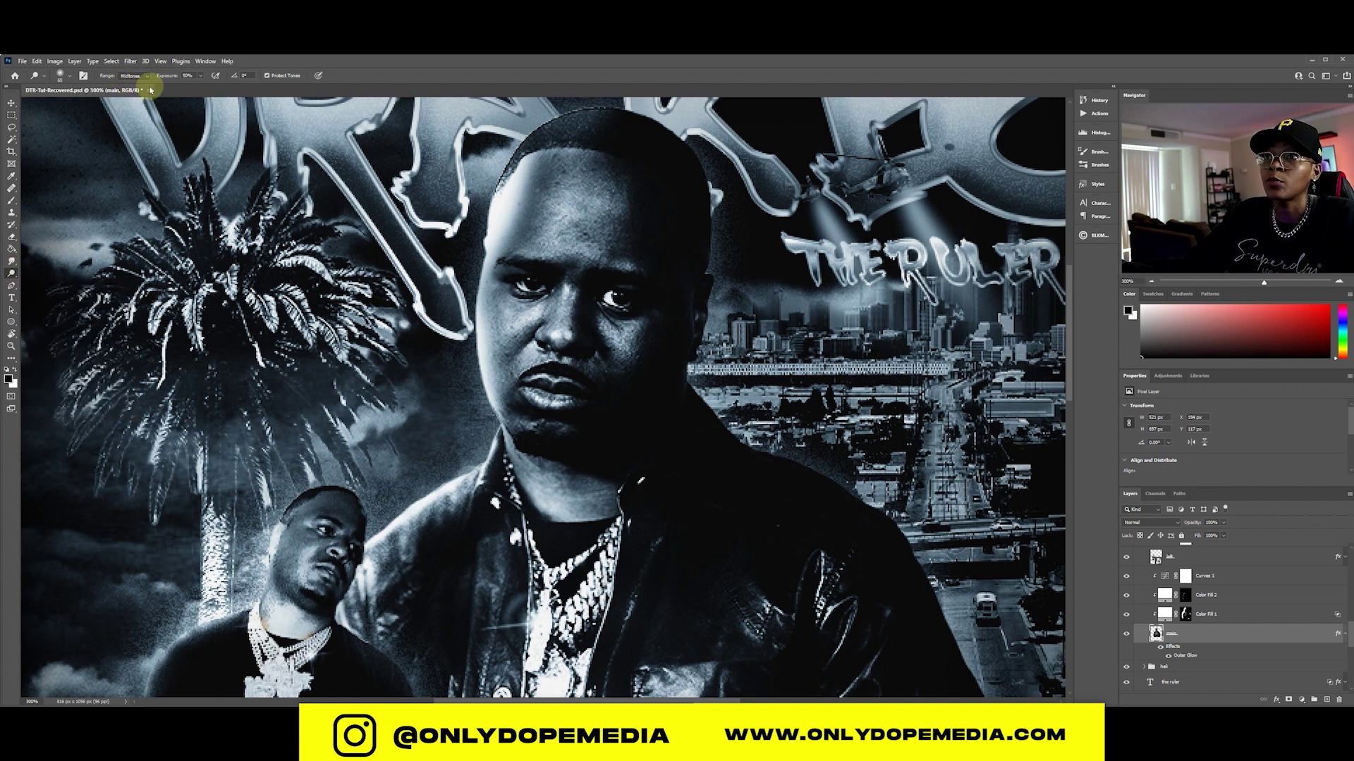
- Try brightening the large central man's face with the Dodge tool in the Midtones range, and undo back to before the layer was rasterized
mouse_move(529, 287)
mouse_down()
mouse_move(509, 453)
mouse_move(574, 127)
mouse_move(559, 129)
mouse_move(634, 291)
mouse_move(612, 356)
mouse_move(604, 148)
mouse_move(665, 168)
mouse_move(664, 237)
mouse_move(574, 447)
mouse_move(578, 324)
mouse_move(543, 522)
mouse_move(507, 462)
mouse_move(565, 535)
mouse_move(604, 634)
mouse_move(532, 553)
mouse_move(392, 569)
mouse_move(458, 536)
mouse_move(451, 634)
mouse_move(487, 620)
mouse_move(465, 536)
mouse_move(613, 142)
mouse_move(529, 487)
mouse_move(1005, 281)
mouse_move(653, 298)
mouse_up()
key(ctrl+z)
key(ctrl+z)
key(ctrl+z)
key(ctrl+z)
key(ctrl+z)
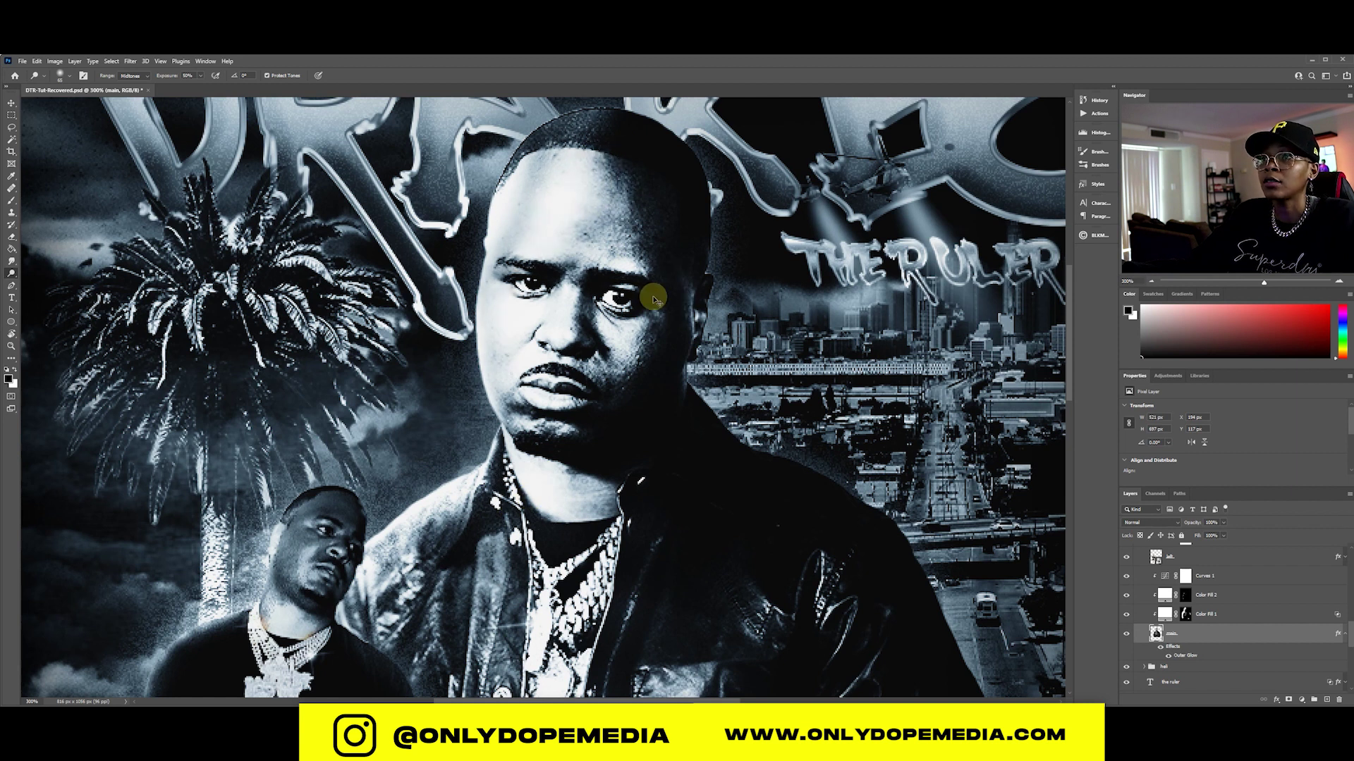
key(ctrl+z)
key(ctrl+z)
key(ctrl+z)
key(ctrl+z)
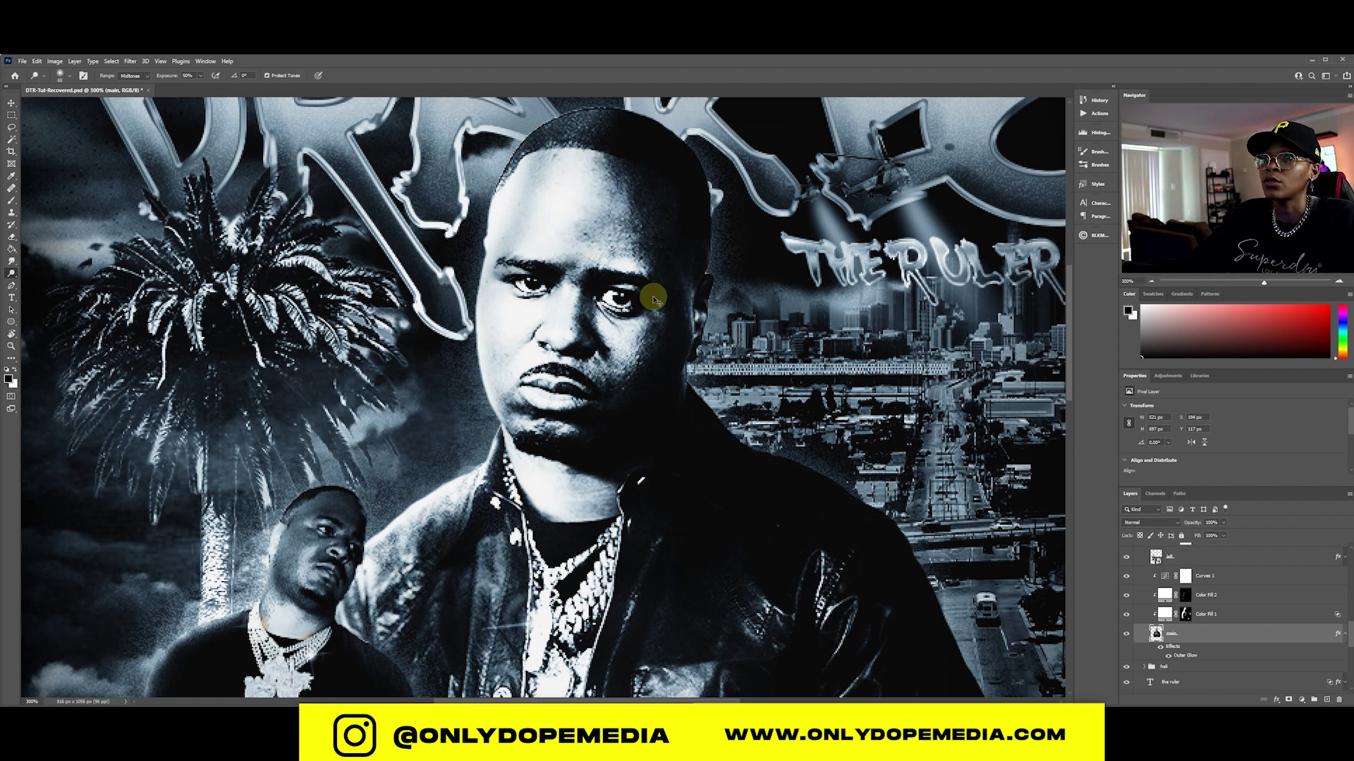
key(ctrl+z)
key(ctrl+z)
key(ctrl+z)
key(ctrl+z)
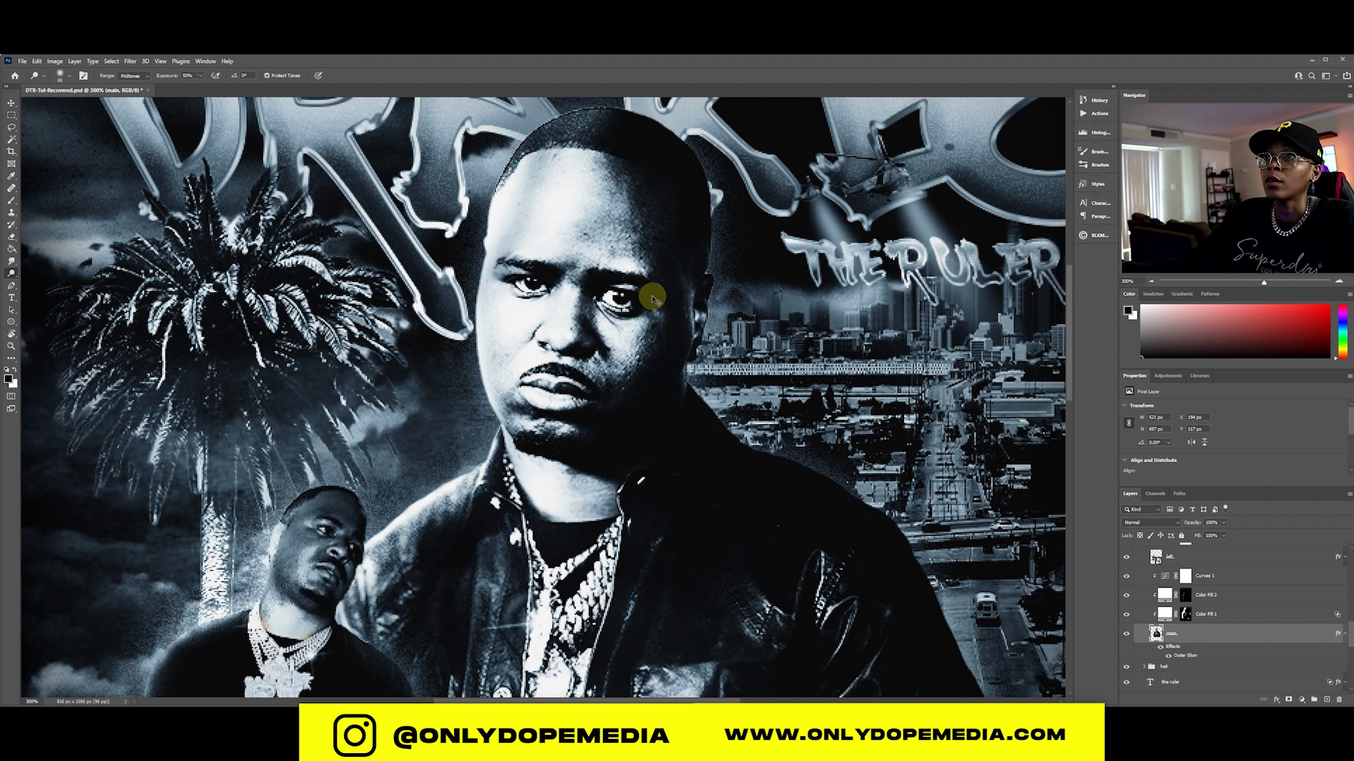
key(ctrl+z)
key(ctrl+z)
key(ctrl+z)
key(ctrl+z)
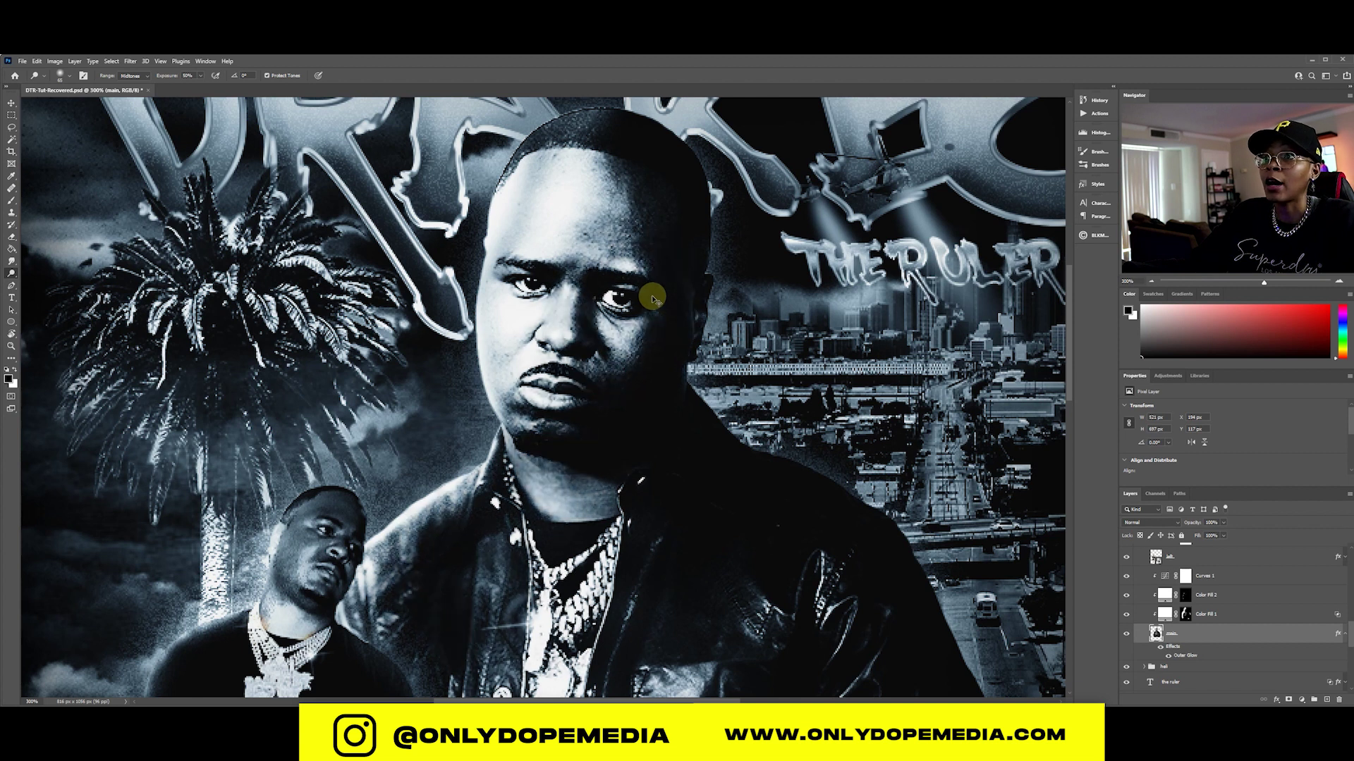
key(ctrl+z)
key(ctrl+z)
key(ctrl+z)
key(ctrl+z)
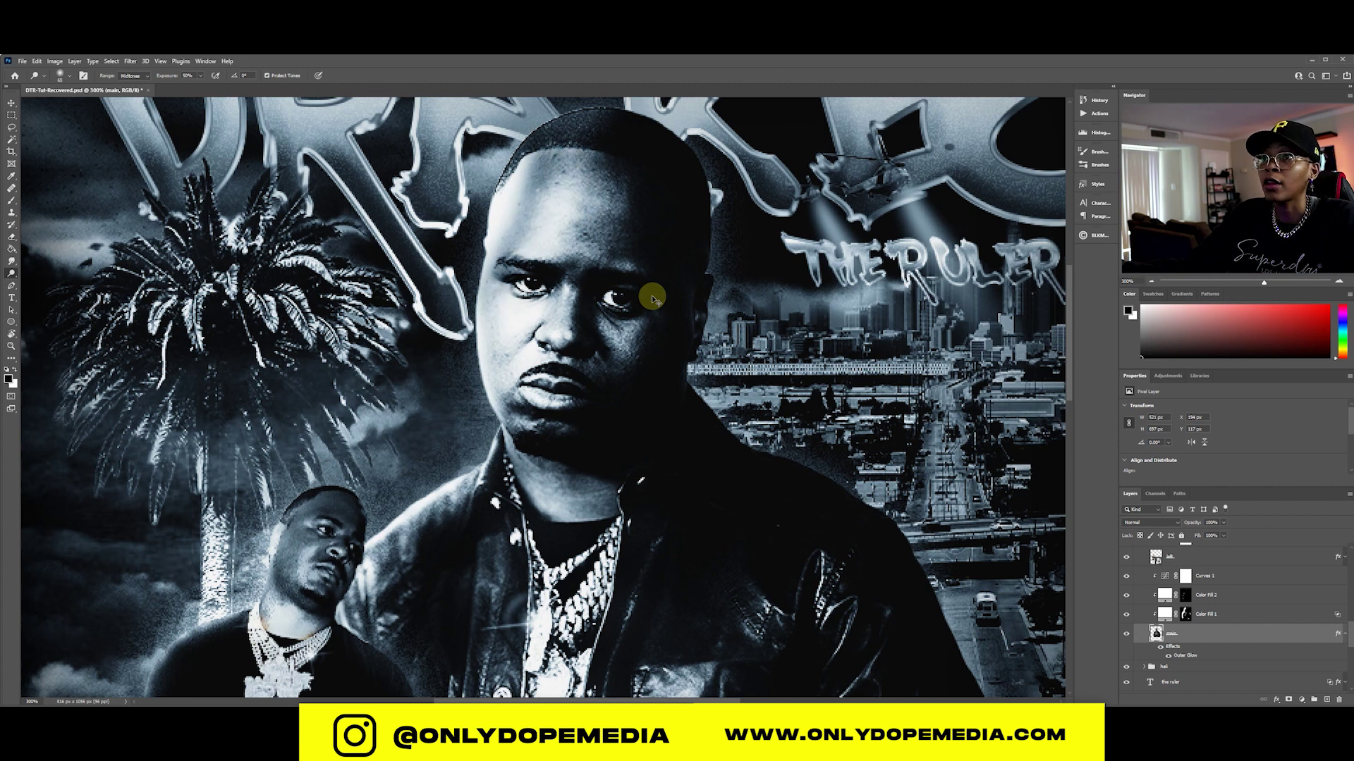
key(ctrl+z)
key(ctrl+z)
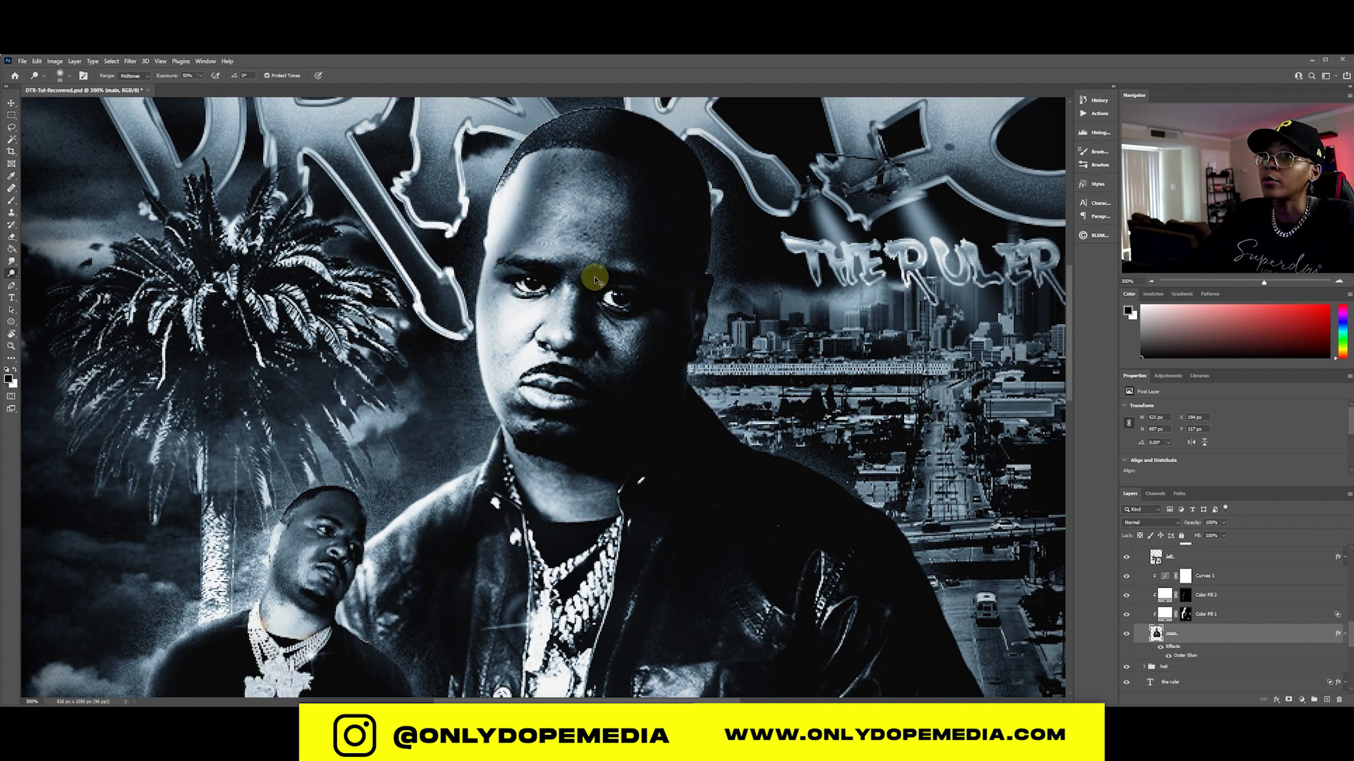
key(ctrl+z)
key(ctrl+z)
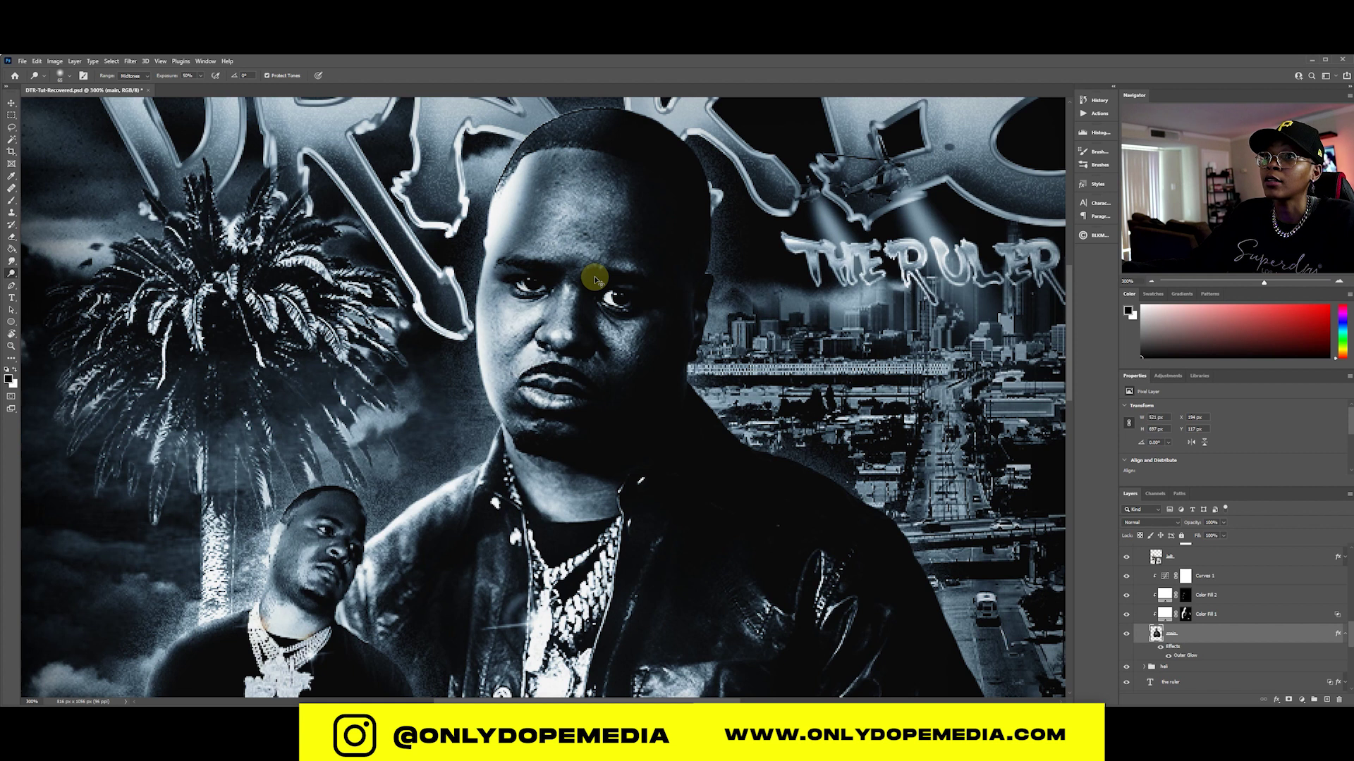
key(ctrl+z)
key(ctrl+shift+z)
key(ctrl+shift+z)
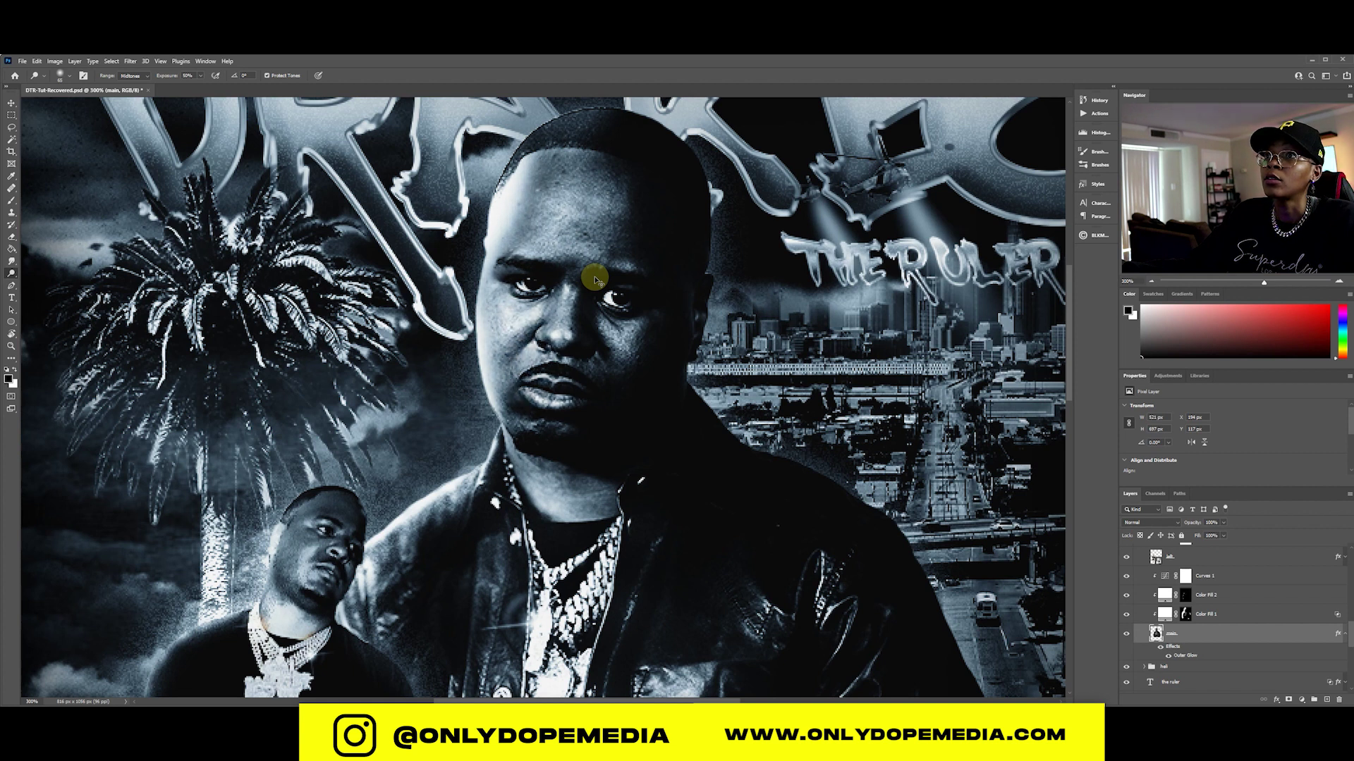
key(ctrl+shift+z)
key(ctrl+shift+z)
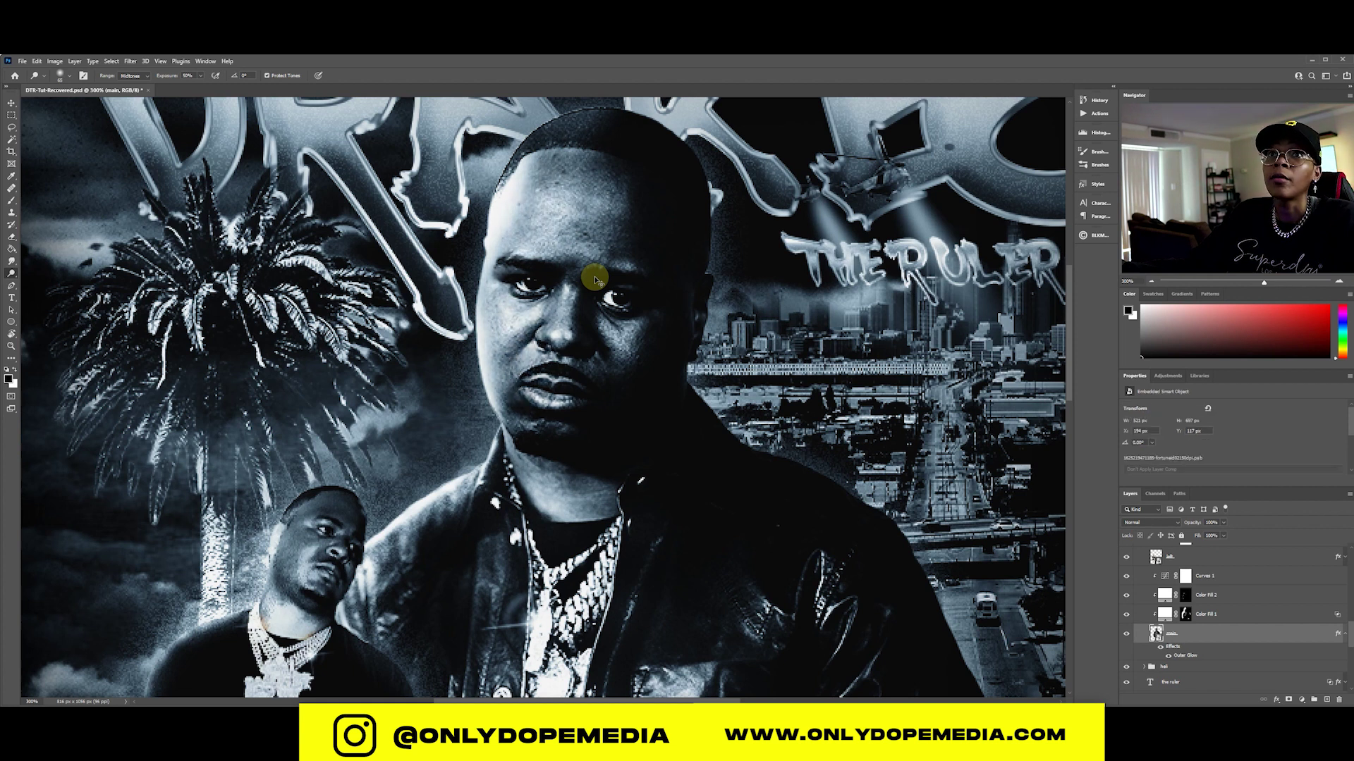
- Set the Dodge tool's range to Highlights and rasterize the main portrait layer again
click(131, 82)
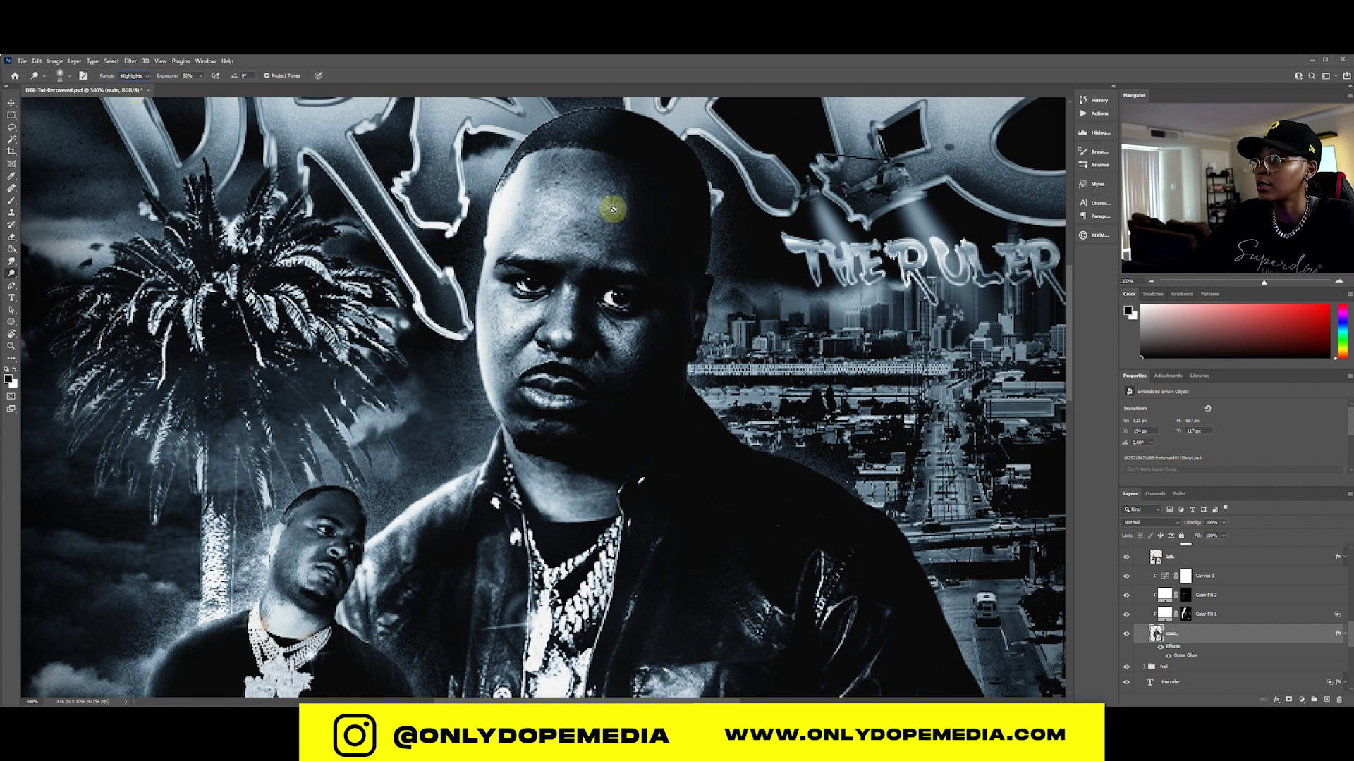
right_click(1221, 640)
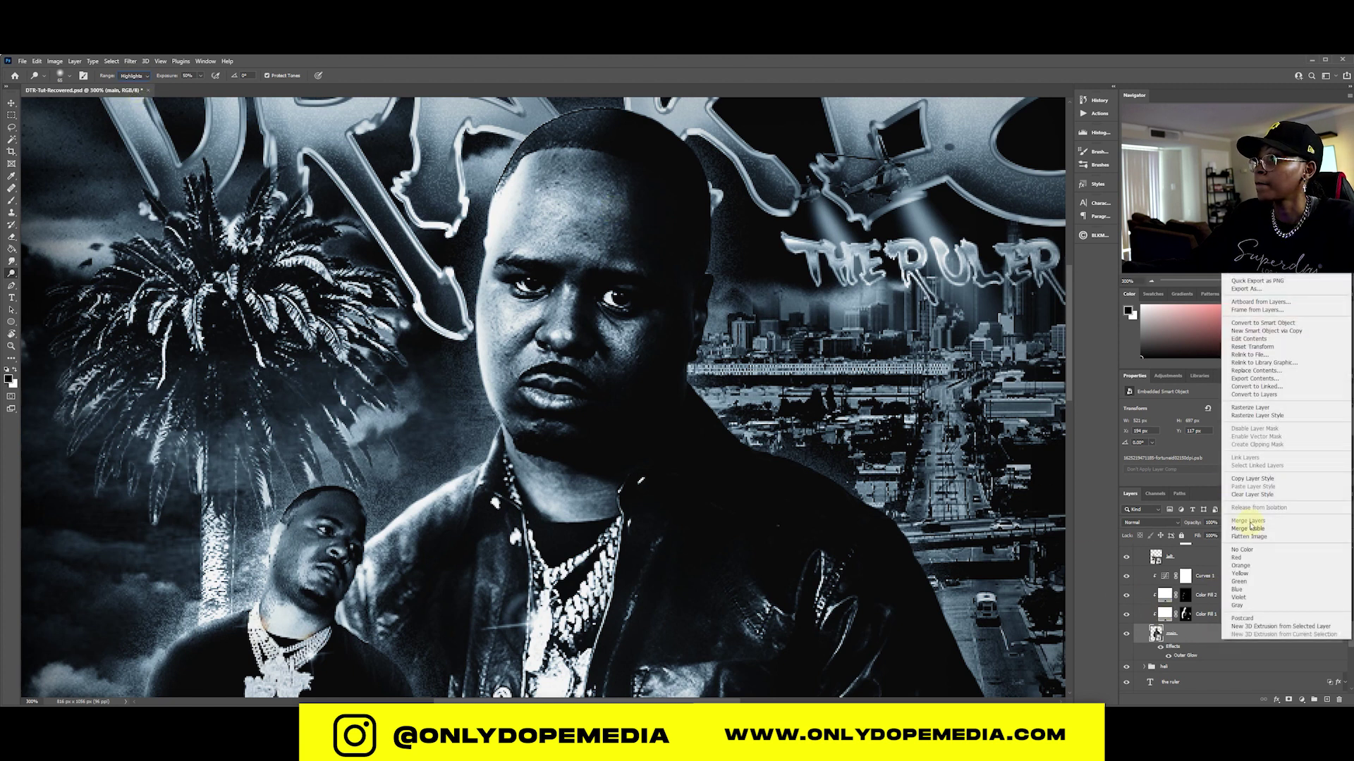
click(1248, 408)
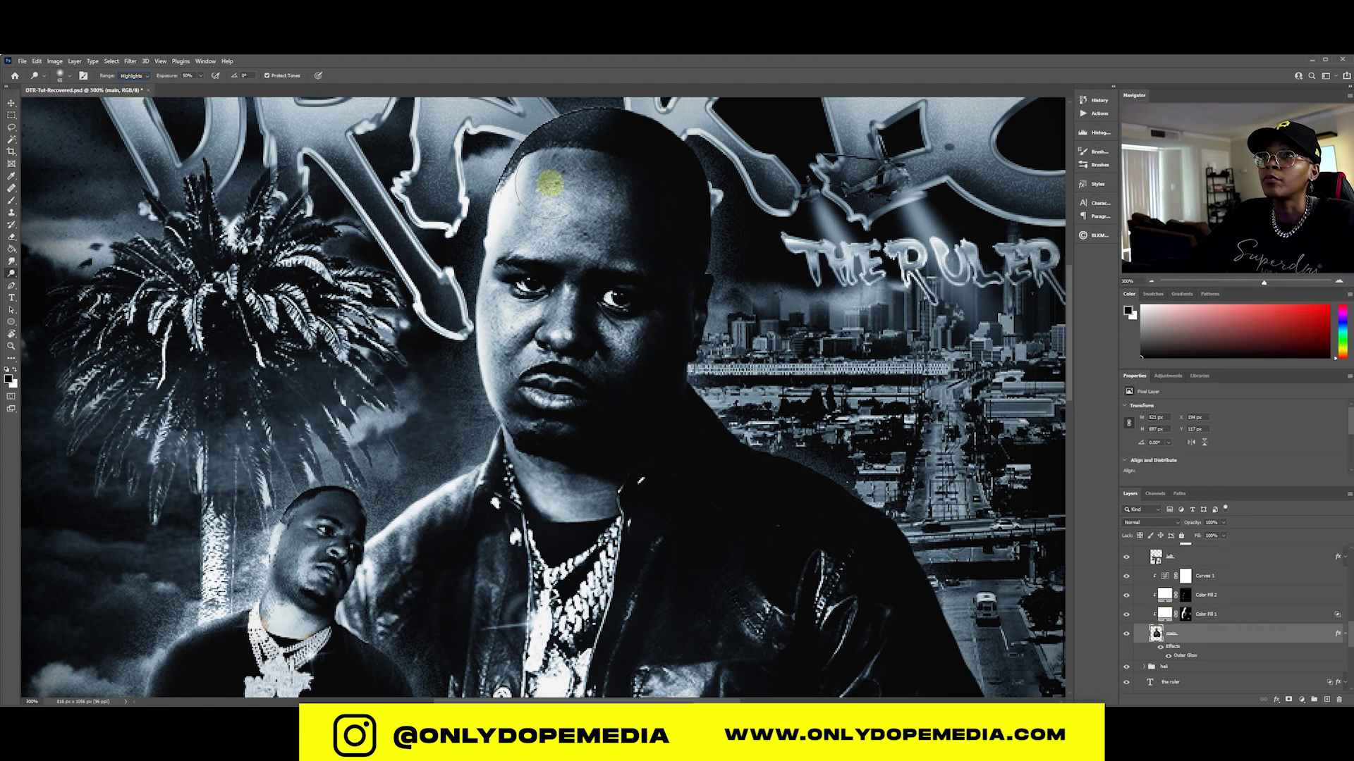
- Try dodging the central man's face in the Highlights range, also at 100% exposure, and undo each attempt
drag(550, 183, 539, 227)
mouse_move(712, 169)
mouse_down()
mouse_move(533, 189)
mouse_move(774, 215)
mouse_move(676, 434)
mouse_up()
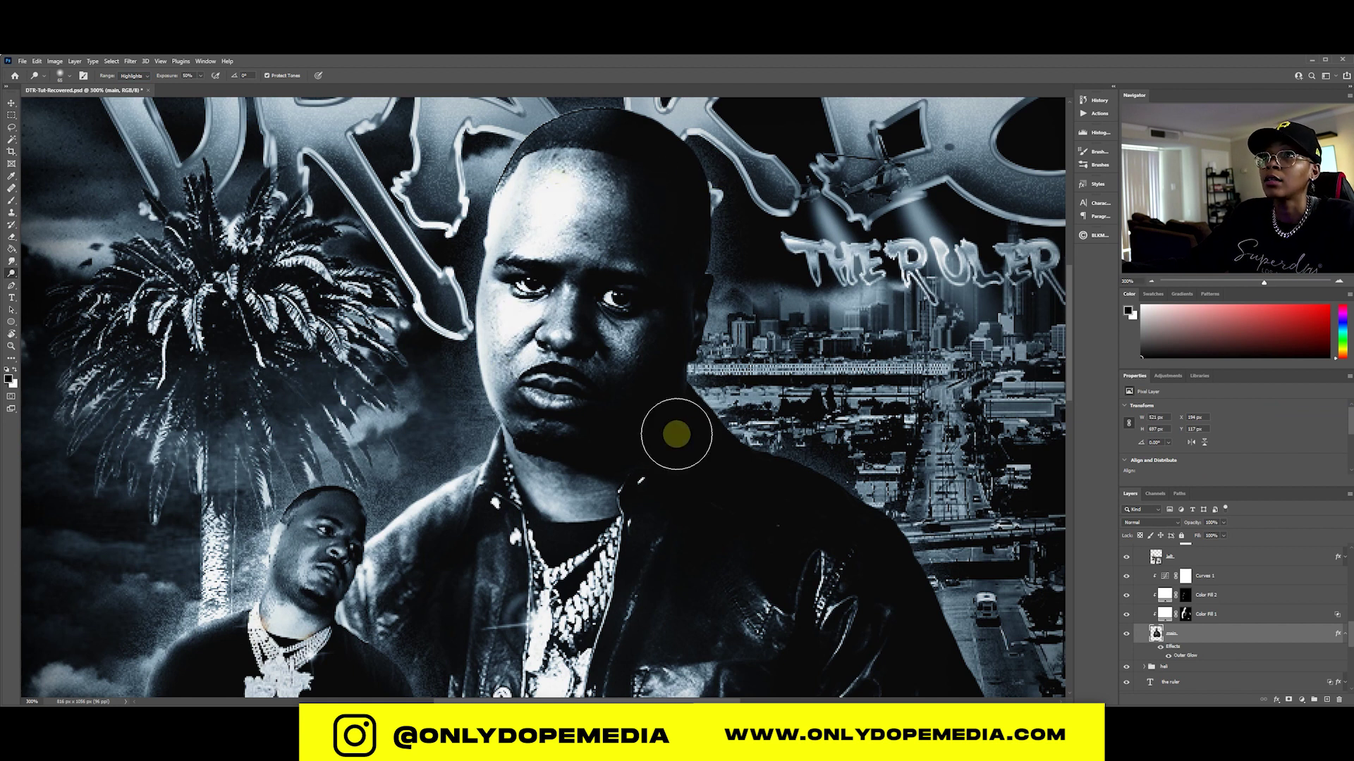
key(ctrl+z)
key(ctrl+z)
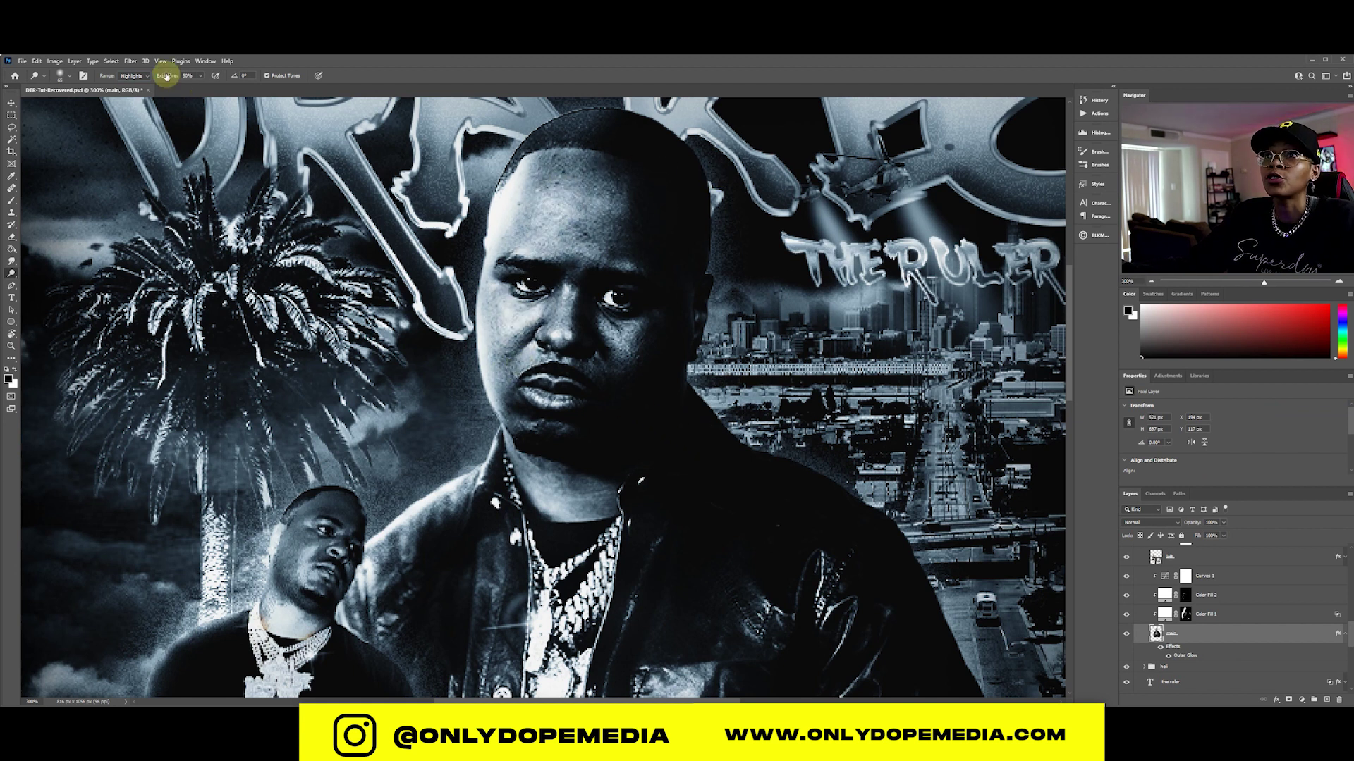
drag(167, 75, 261, 81)
mouse_move(593, 162)
mouse_down()
mouse_move(604, 190)
mouse_move(559, 220)
mouse_move(538, 426)
mouse_move(647, 358)
mouse_up()
key(ctrl+z)
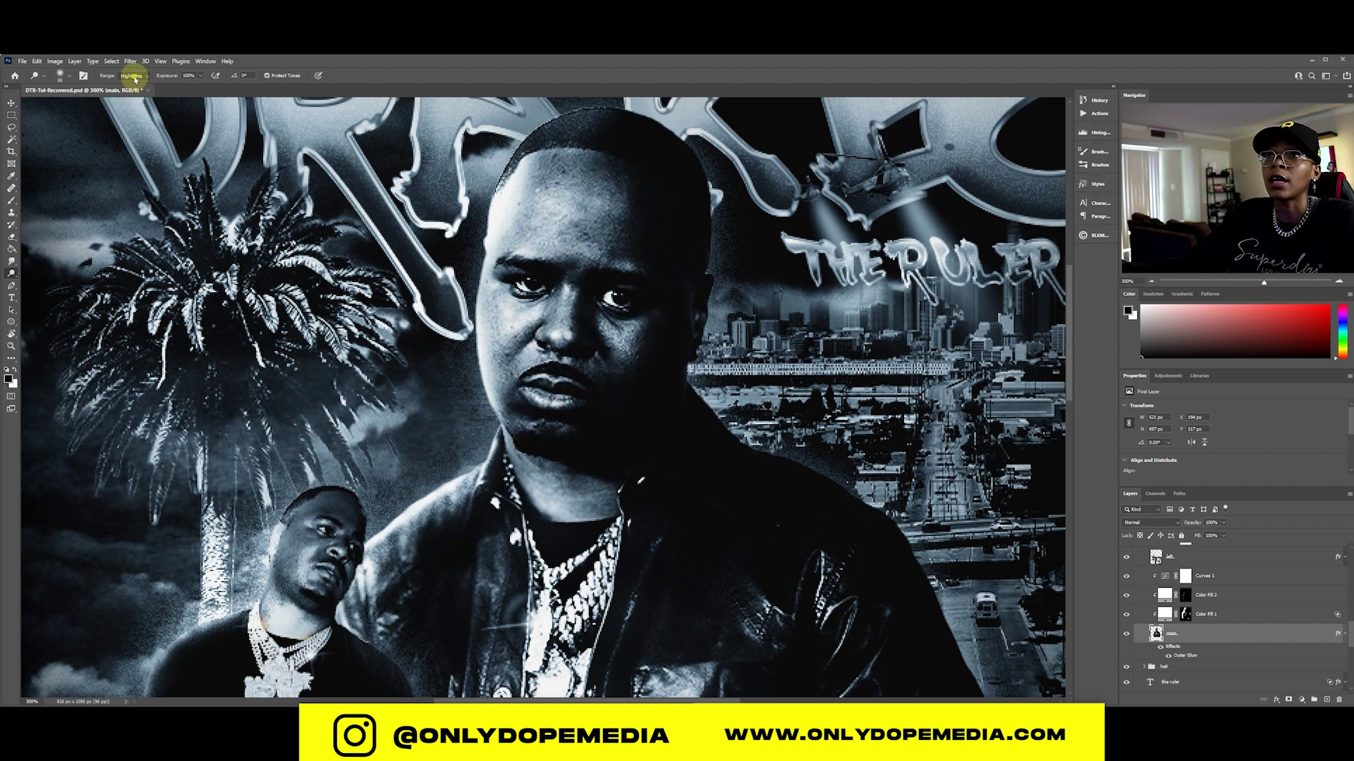
- Try lifting the dark areas of the central man's head, neck and jacket with the Dodge tool's Shadows range at reduced exposure, and undo the strokes
click(129, 84)
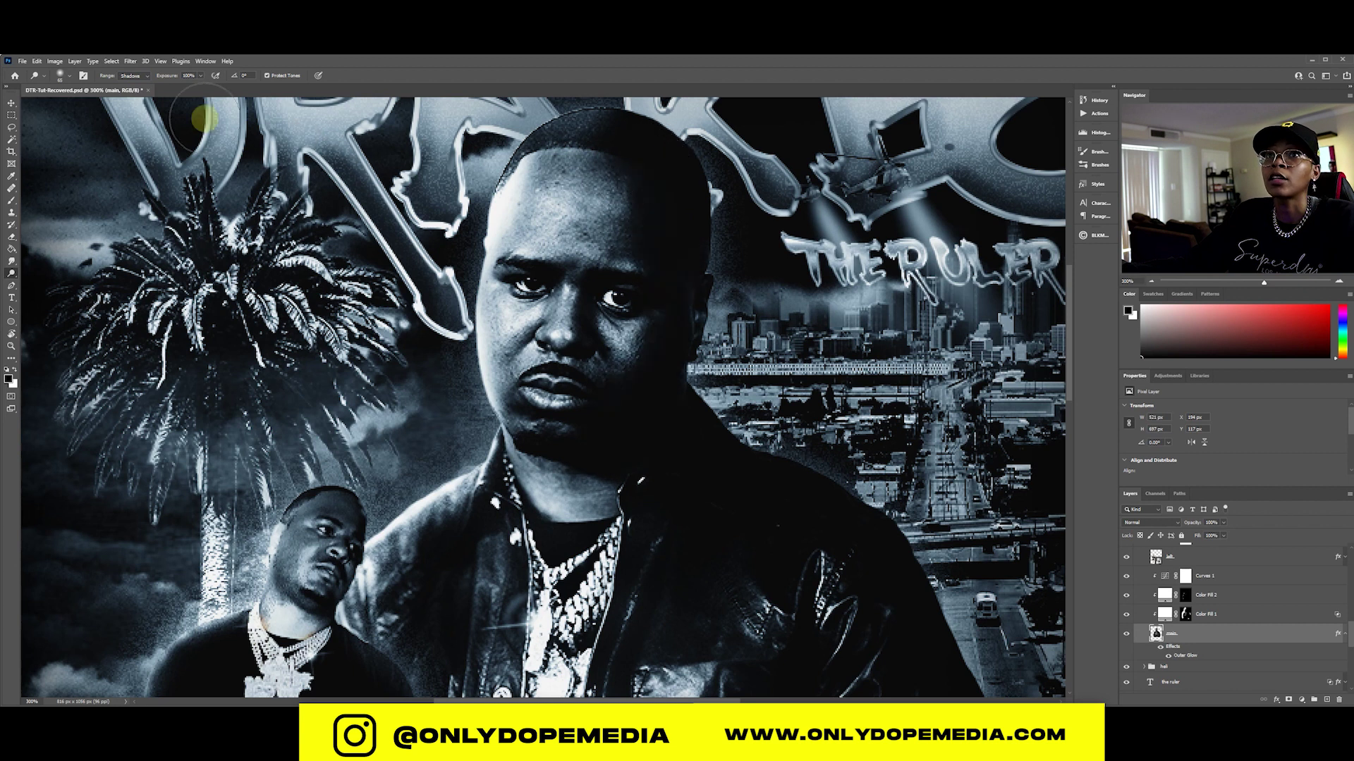
drag(164, 81, 151, 81)
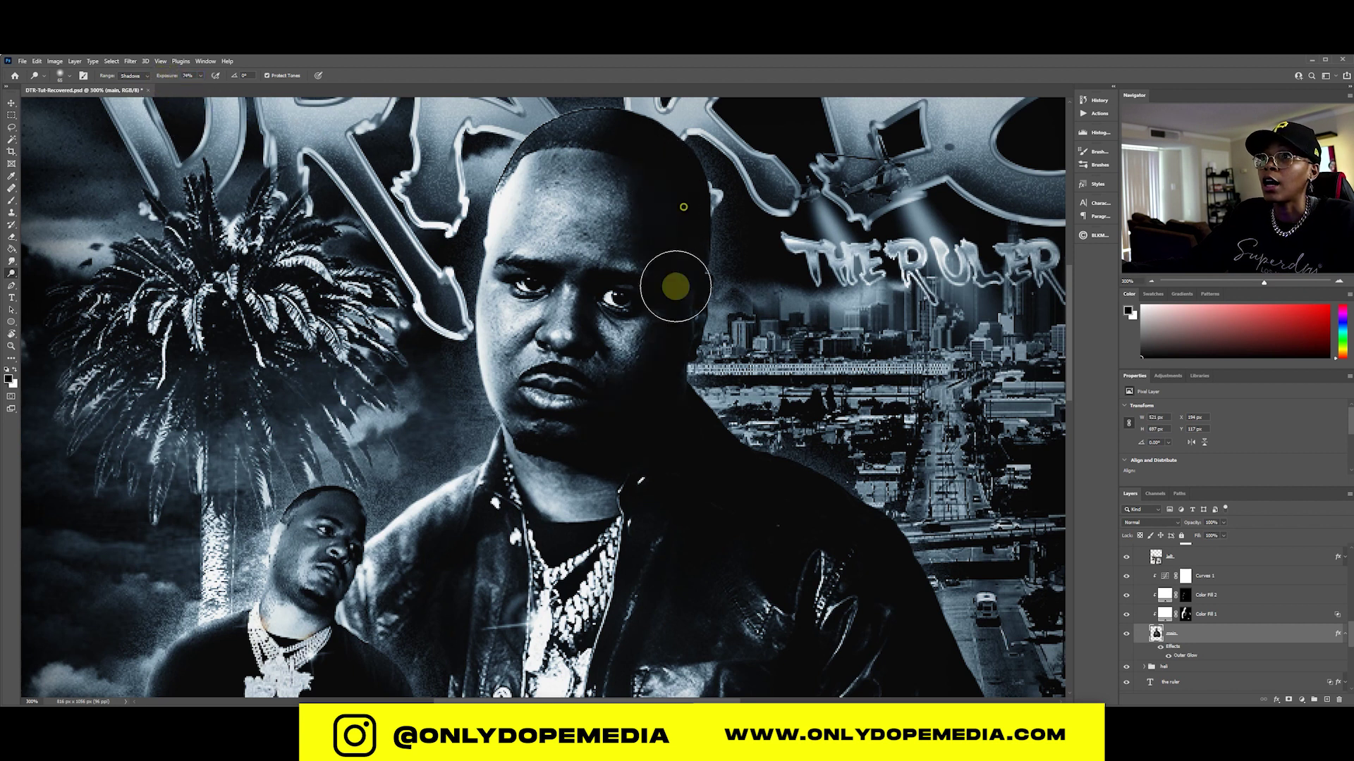
mouse_move(701, 265)
mouse_down()
mouse_move(673, 320)
mouse_move(817, 273)
mouse_move(647, 337)
mouse_move(679, 263)
mouse_move(630, 292)
mouse_move(621, 271)
mouse_move(659, 150)
mouse_move(797, 240)
mouse_move(646, 169)
mouse_move(612, 81)
mouse_move(638, 127)
mouse_move(634, 167)
mouse_move(611, 132)
mouse_move(666, 160)
mouse_move(696, 225)
mouse_move(719, 317)
mouse_move(716, 478)
mouse_move(572, 182)
mouse_move(516, 184)
mouse_move(532, 289)
mouse_move(586, 207)
mouse_move(592, 411)
mouse_move(689, 333)
mouse_move(614, 498)
mouse_move(676, 333)
mouse_move(609, 481)
mouse_move(597, 492)
mouse_move(607, 443)
mouse_move(562, 485)
mouse_move(550, 478)
mouse_move(591, 404)
mouse_move(565, 318)
mouse_move(538, 458)
mouse_move(539, 375)
mouse_move(588, 244)
mouse_move(529, 453)
mouse_up()
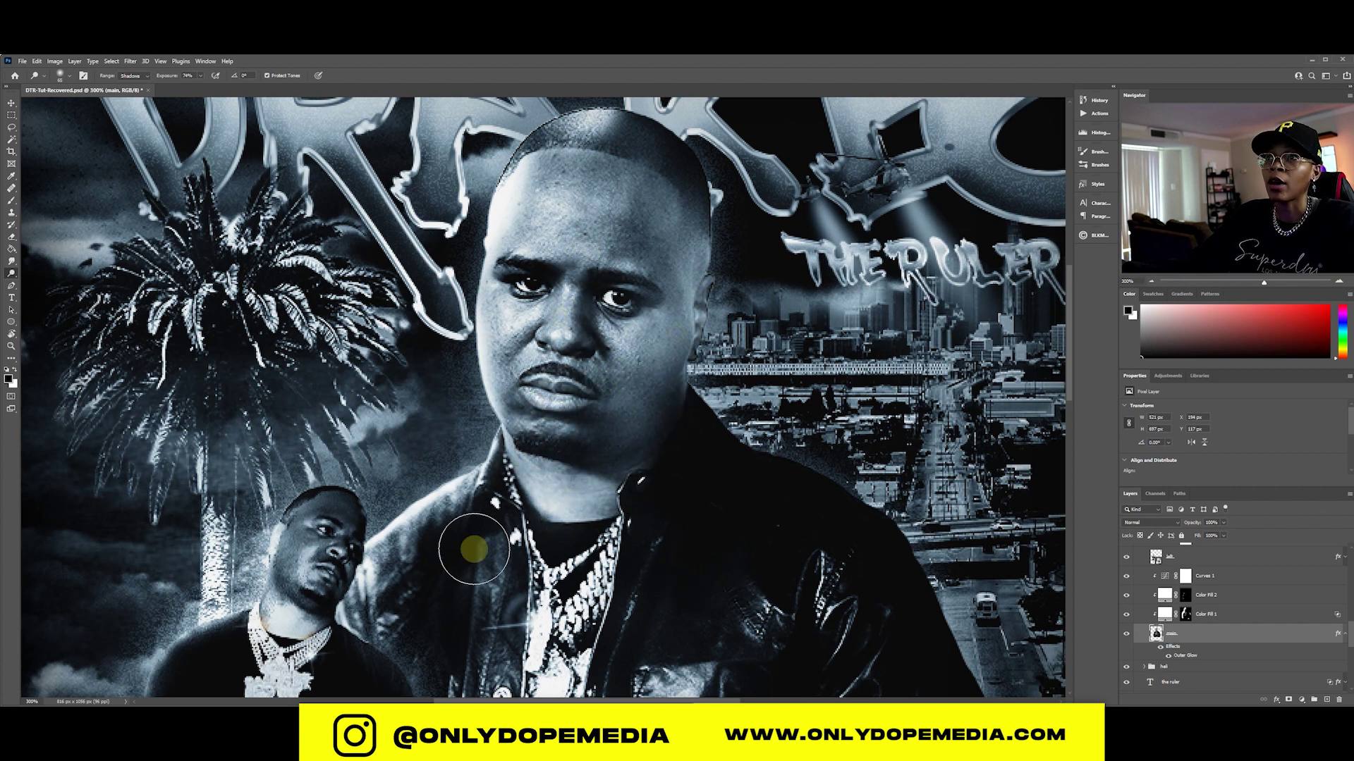
key(ctrl+z)
key(ctrl+z)
key(ctrl+z)
key(ctrl+z)
key(ctrl+z)
key(ctrl+z)
key(ctrl+z)
key(ctrl+z)
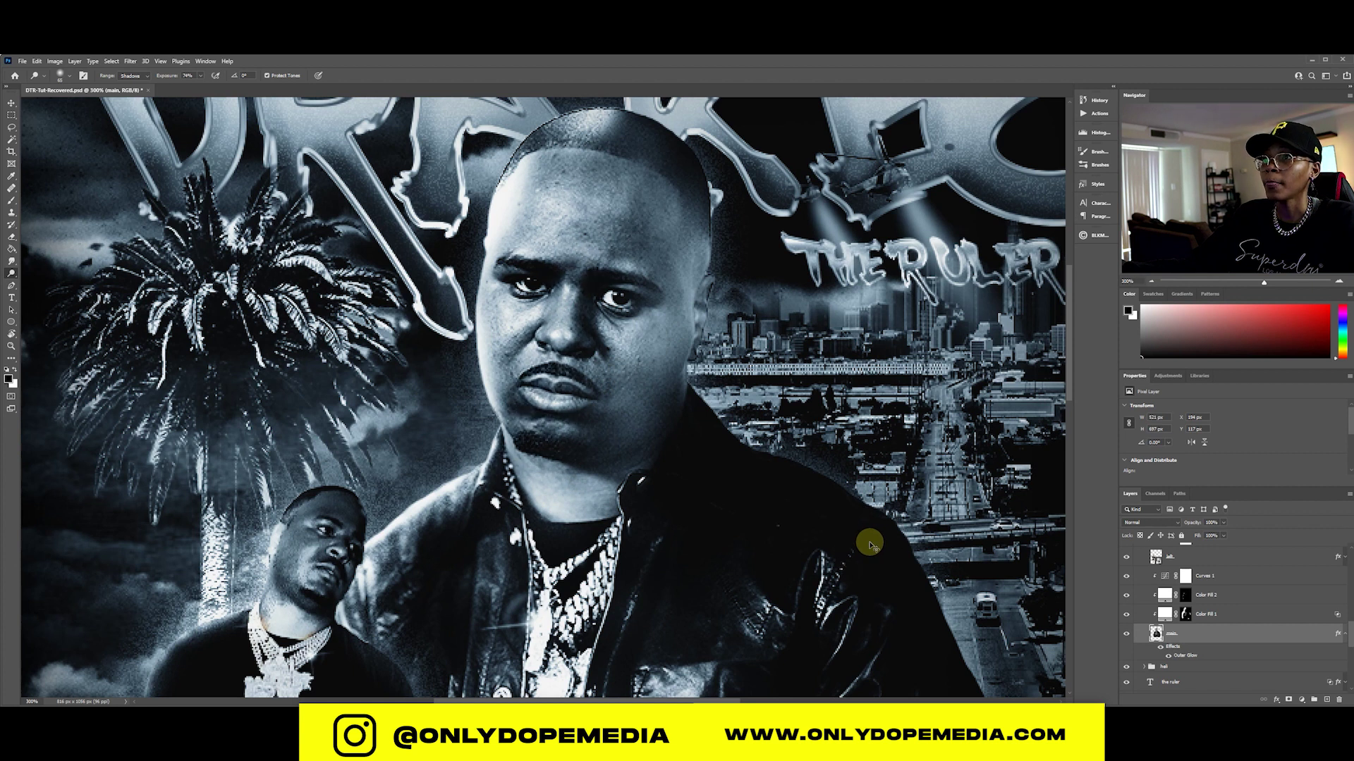
key(ctrl+z)
key(ctrl+z)
key(ctrl+z)
key(ctrl+z)
key(ctrl+z)
key(ctrl+z)
key(ctrl+z)
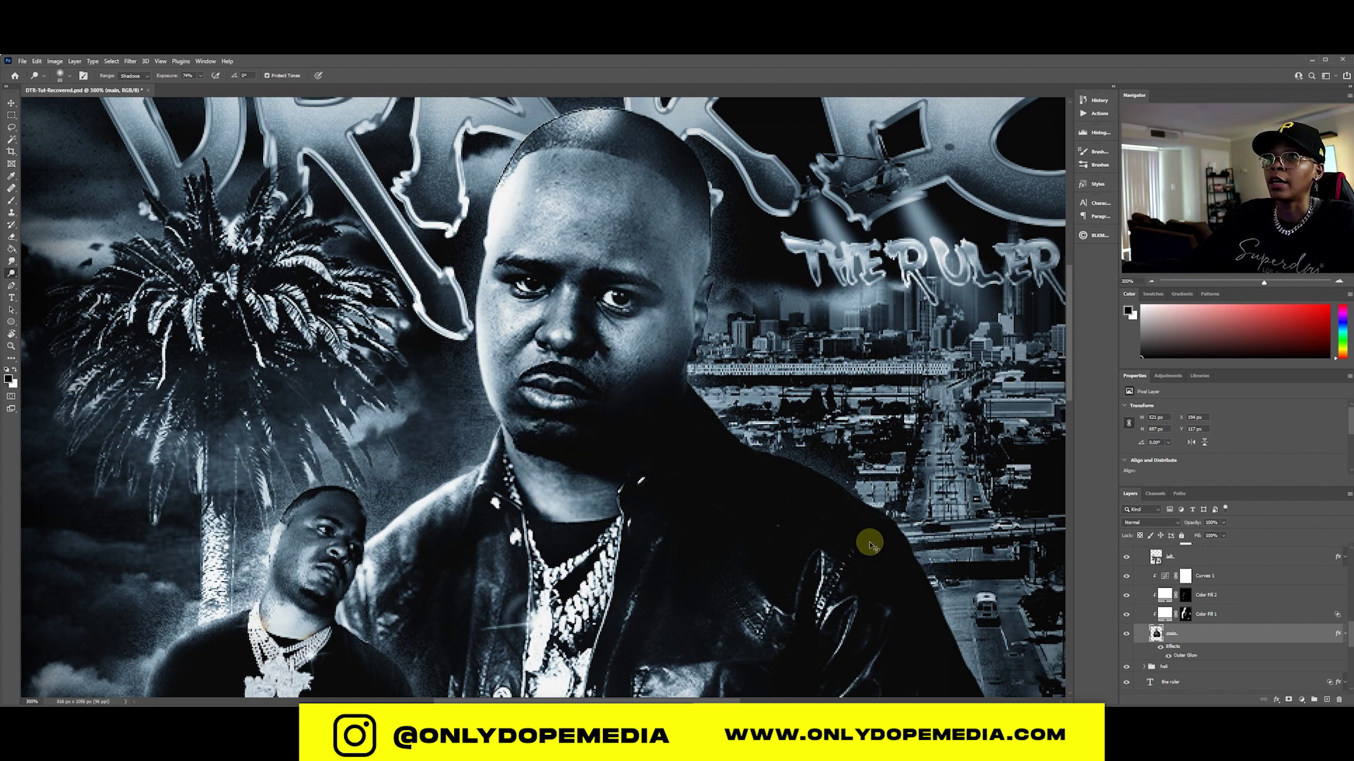
key(ctrl+z)
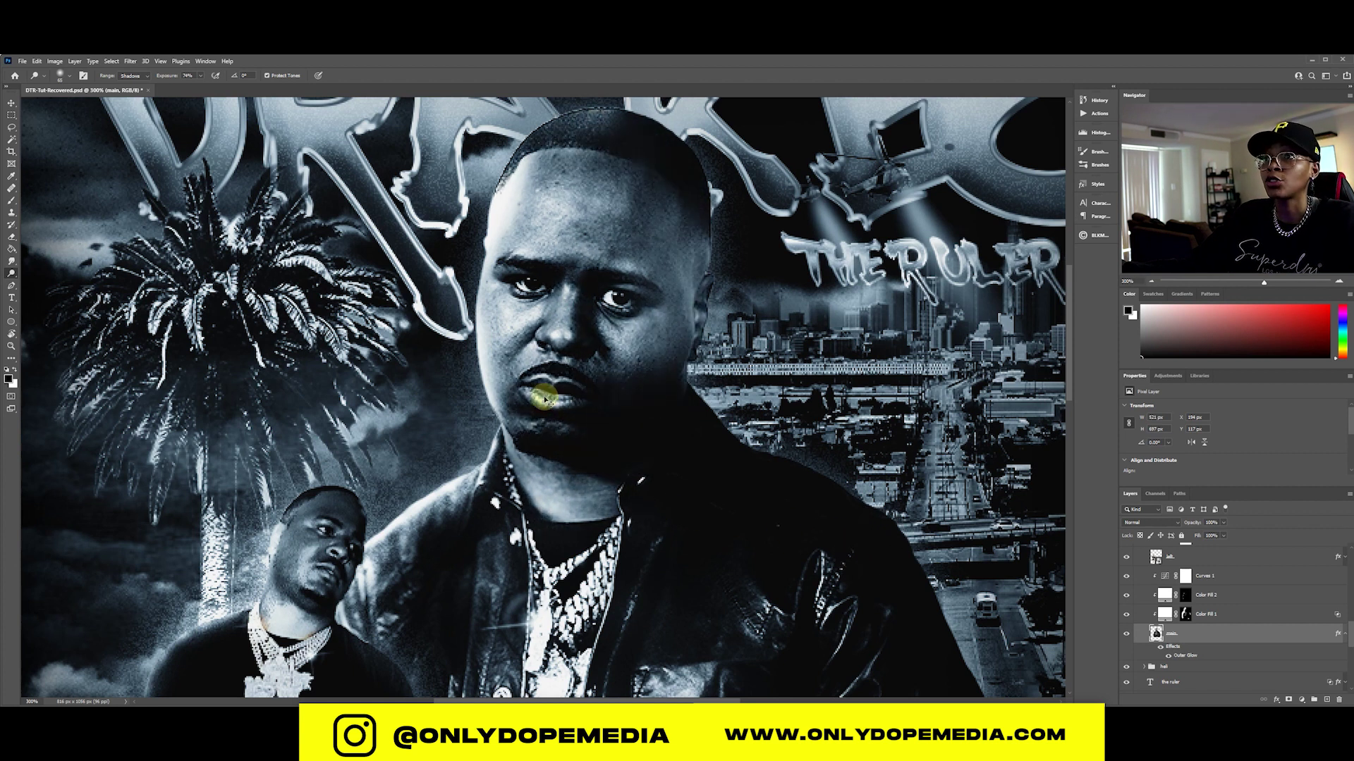
key(ctrl+z)
key(ctrl+z)
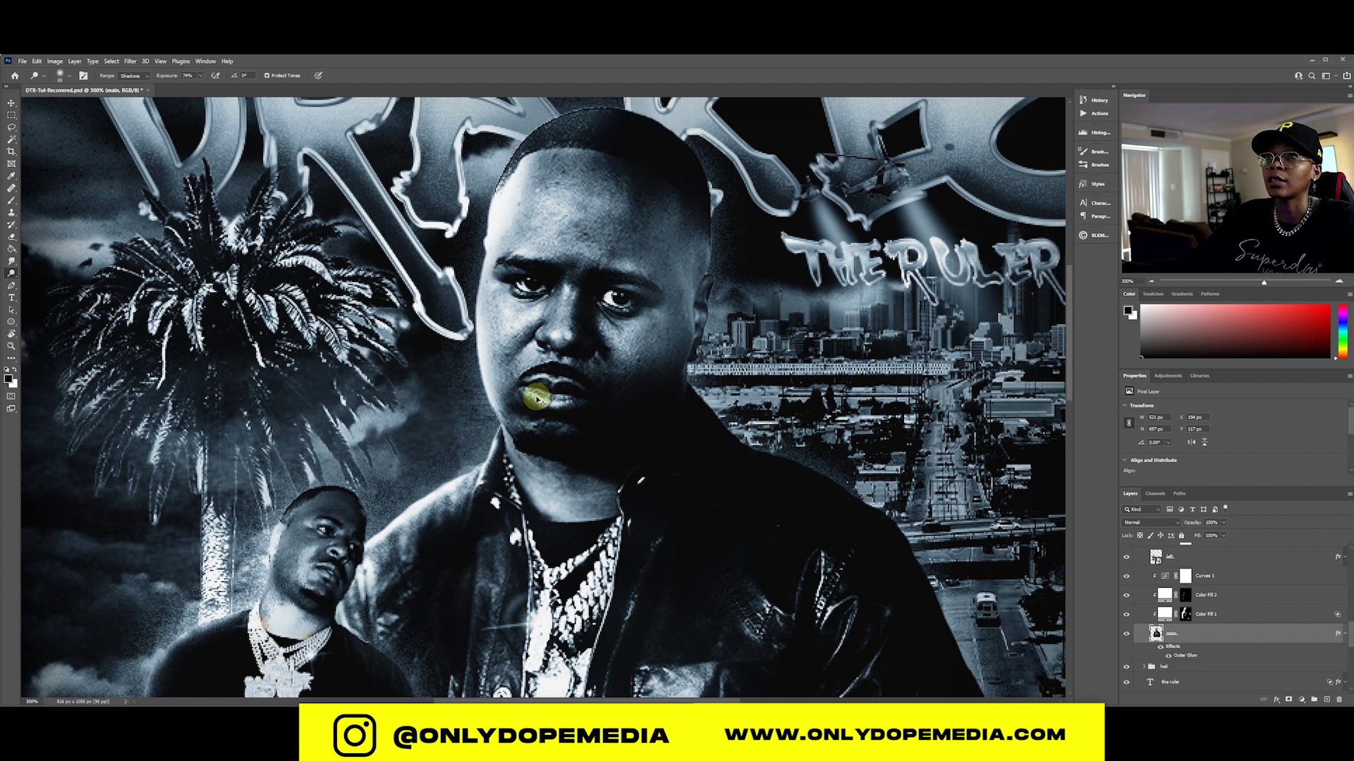
key(ctrl+z)
key(ctrl+z)
key(ctrl+z)
key(ctrl+z)
key(ctrl+z)
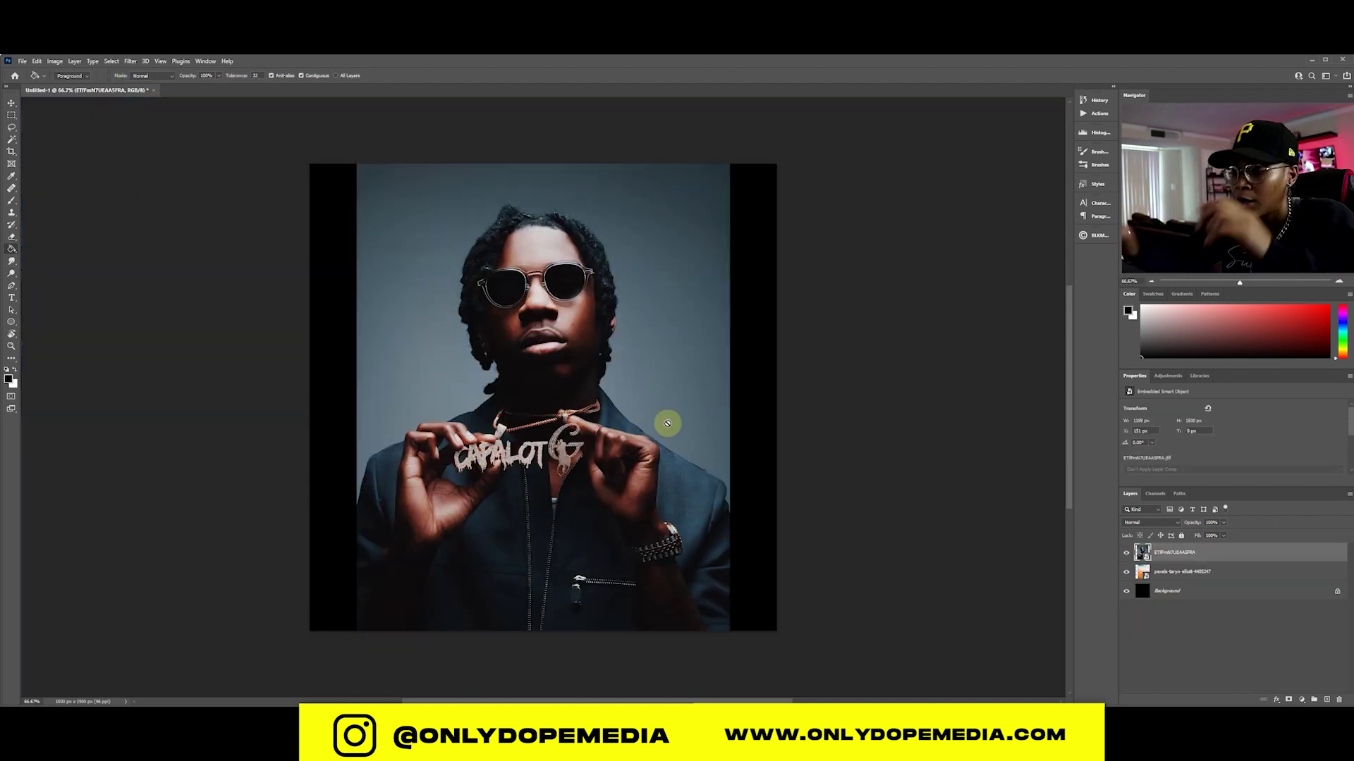
- Enlarge the desert background layer behind the cut-out portrait so it covers the whole canvas
key(v)
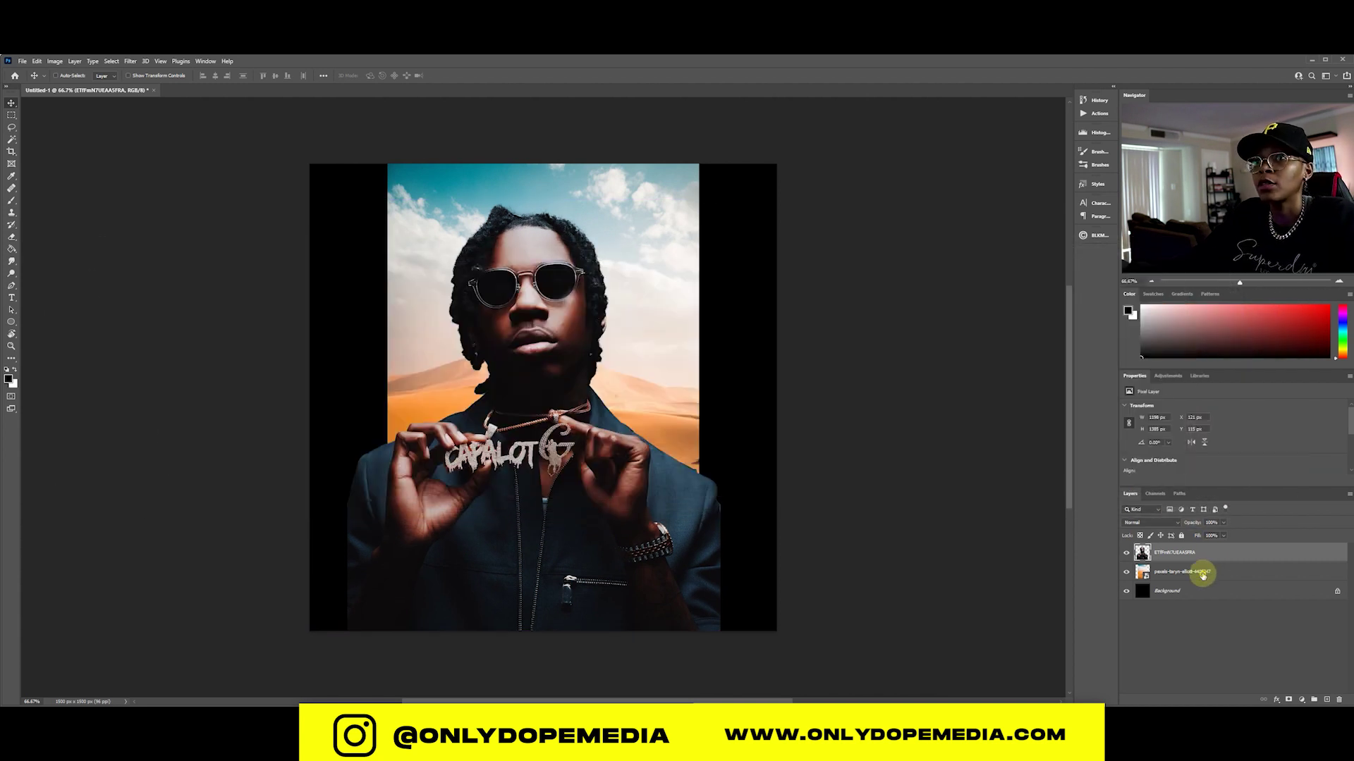
click(1203, 575)
key(ctrl+t)
drag(385, 399, 297, 398)
drag(700, 397, 777, 381)
key(Return)
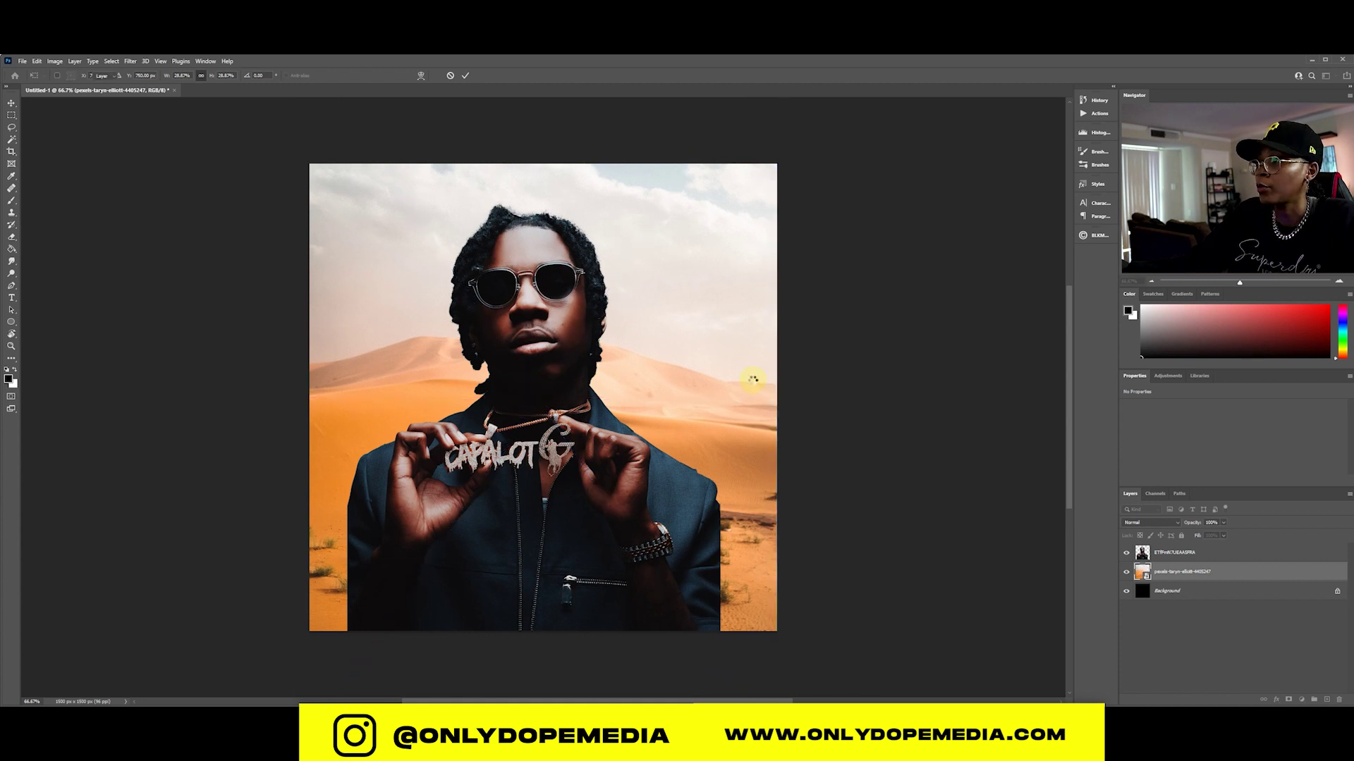
- Move the cut-out portrait slightly down and to the right over the desert background
click(1180, 557)
drag(589, 363, 613, 379)
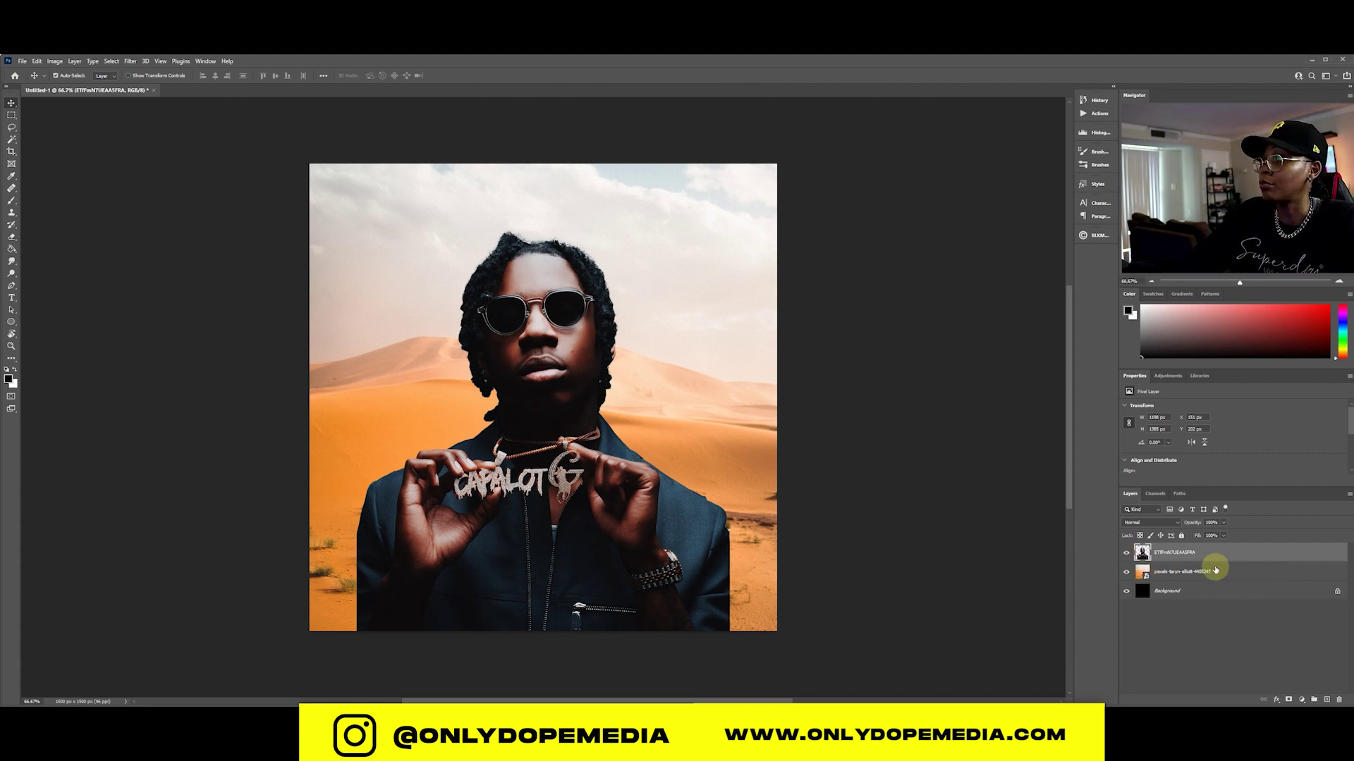
shift+click(1222, 572)
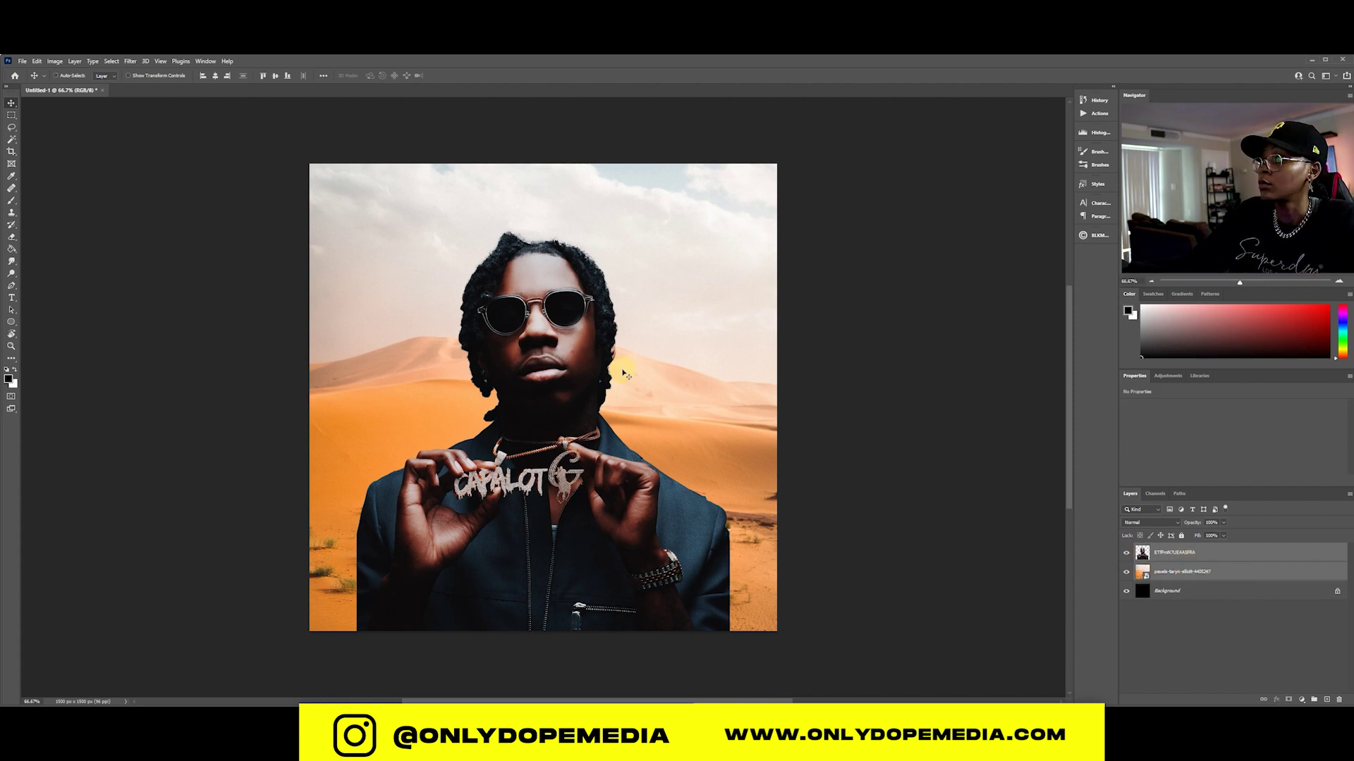
- Open Match Color on the cut-out portrait layer, with Untitled-1 as the source and the desert background as the source layer
click(1189, 554)
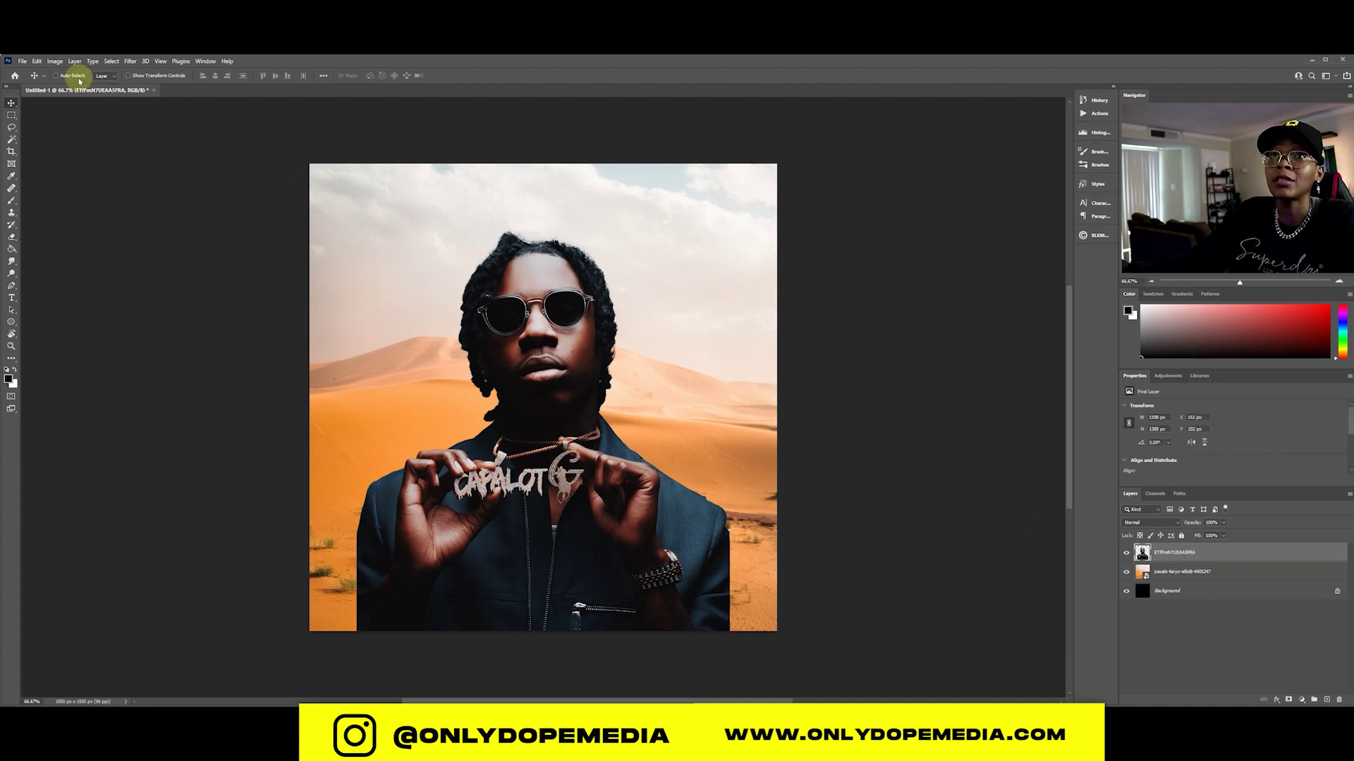
click(54, 61)
mouse_move(63, 85)
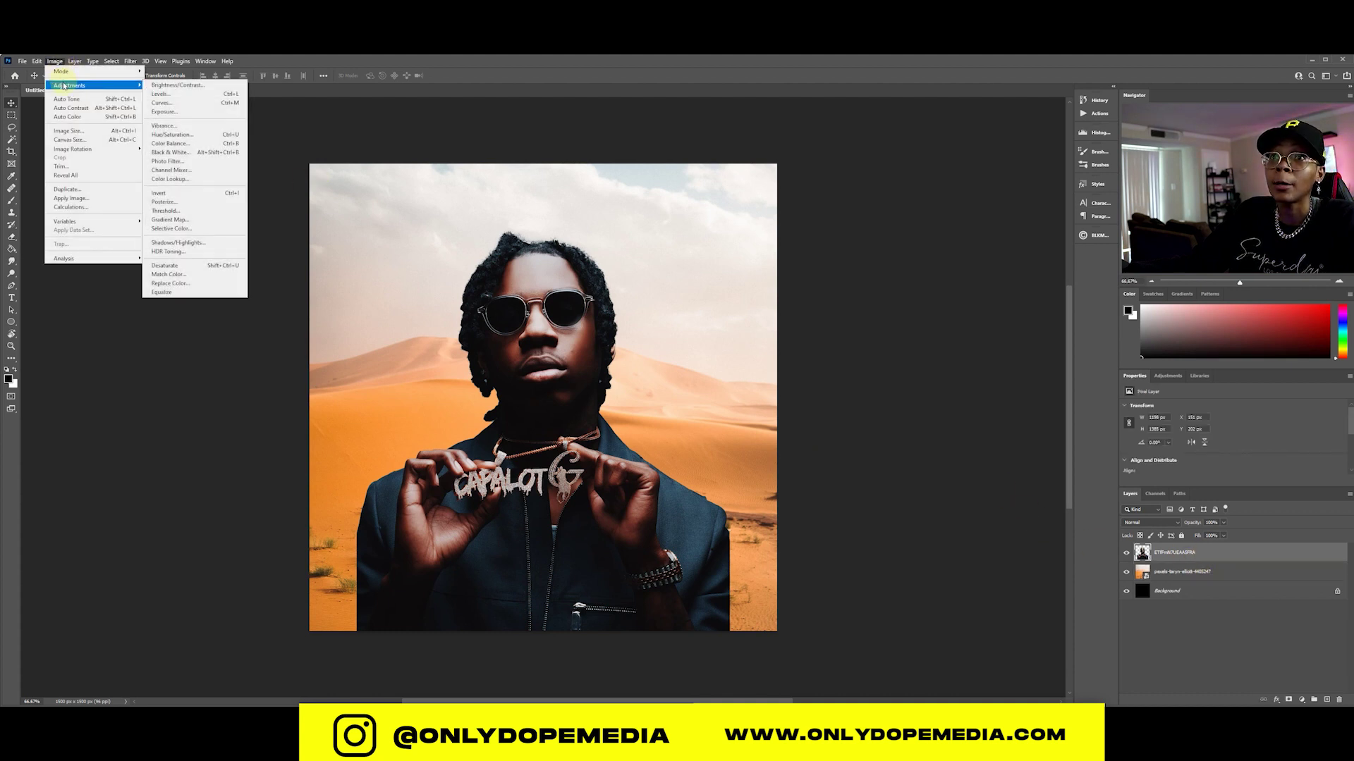
click(191, 275)
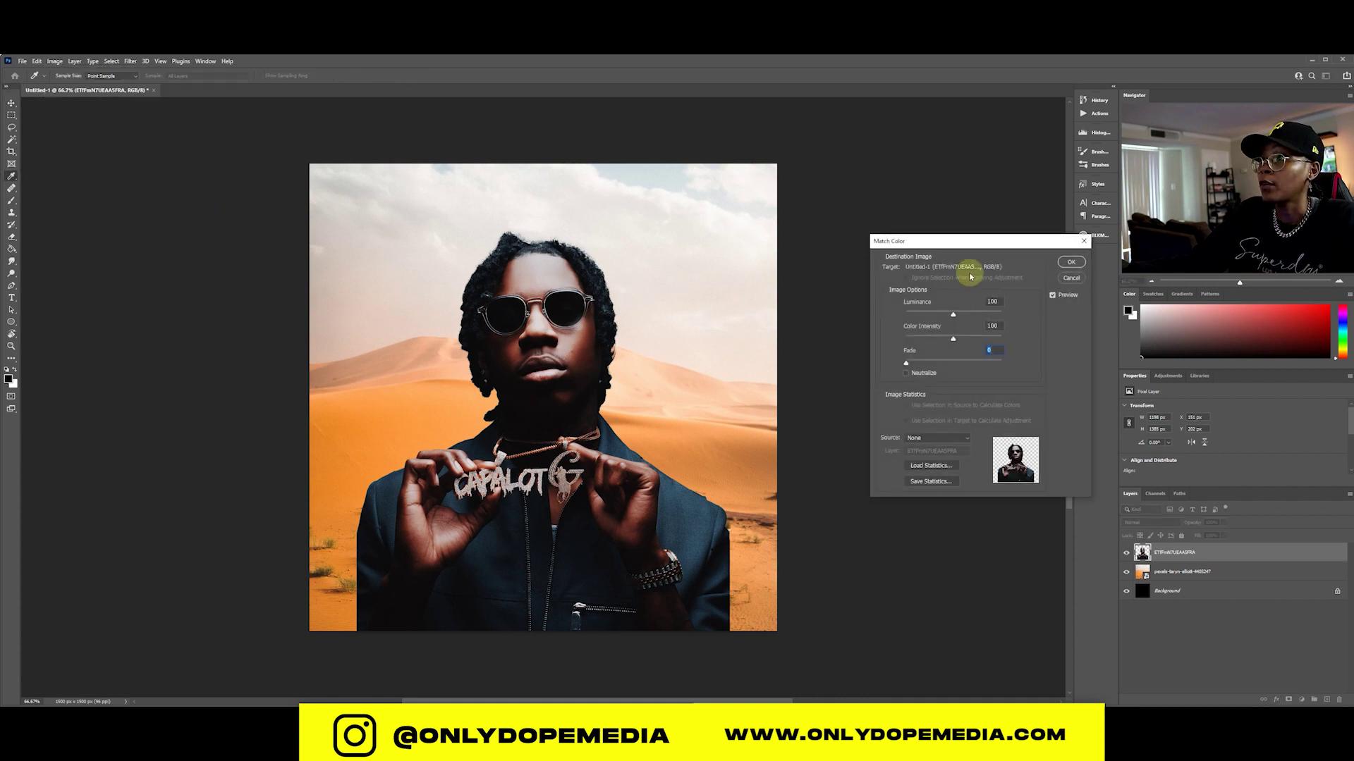
drag(966, 243, 901, 246)
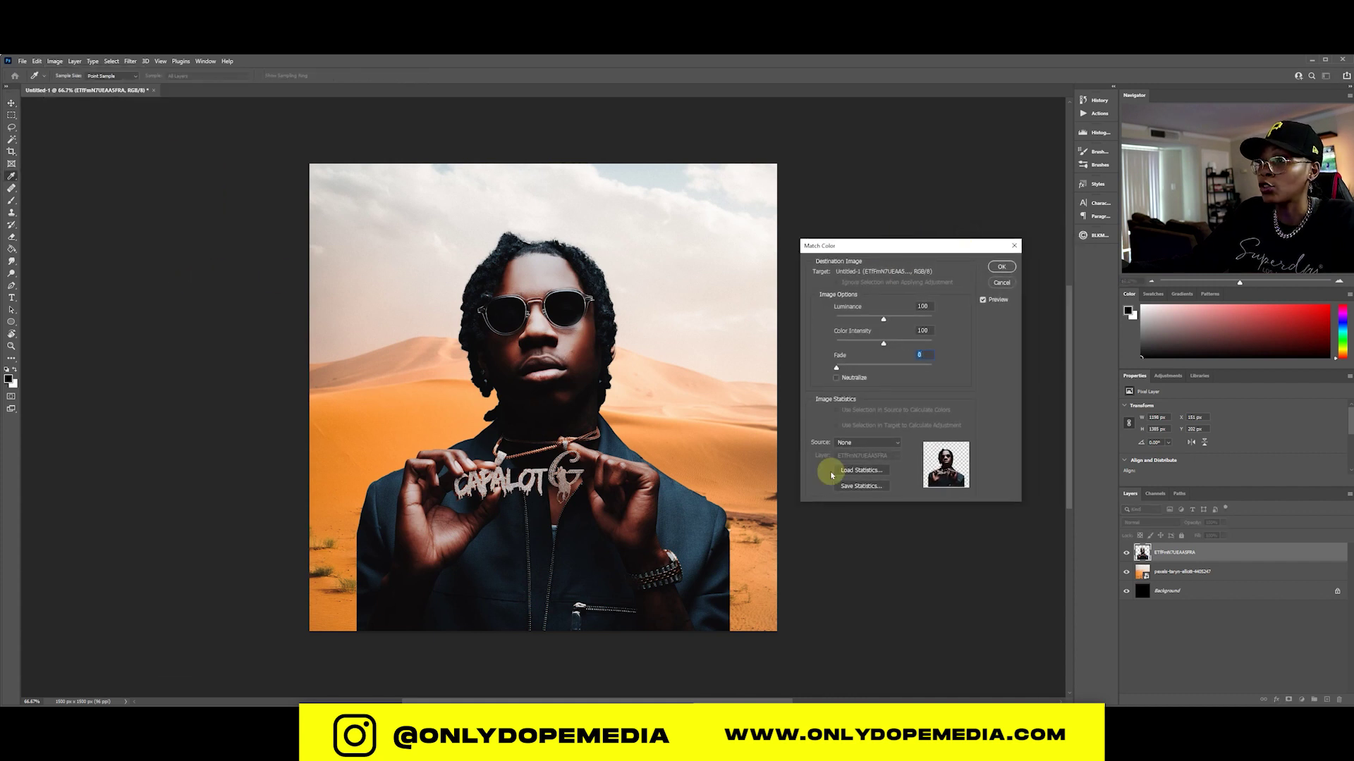
click(886, 446)
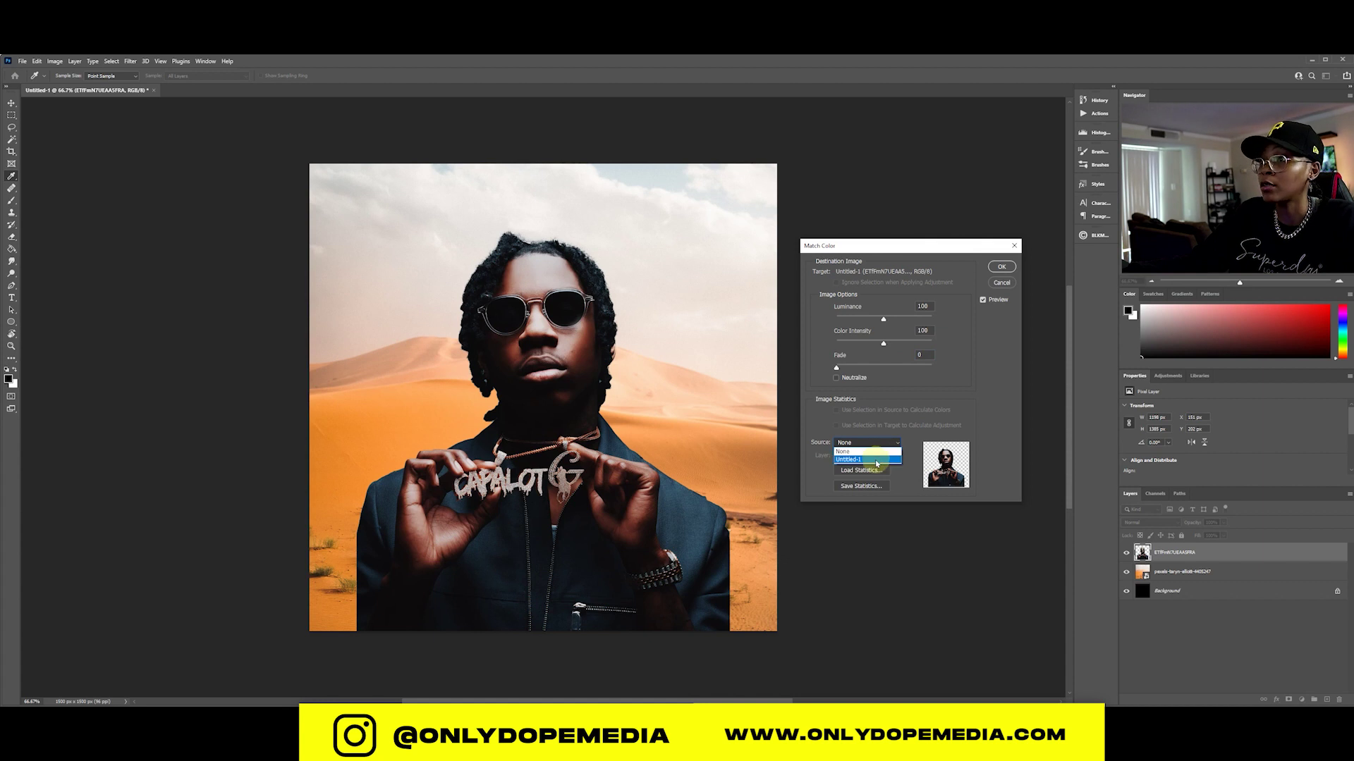
click(877, 460)
click(879, 458)
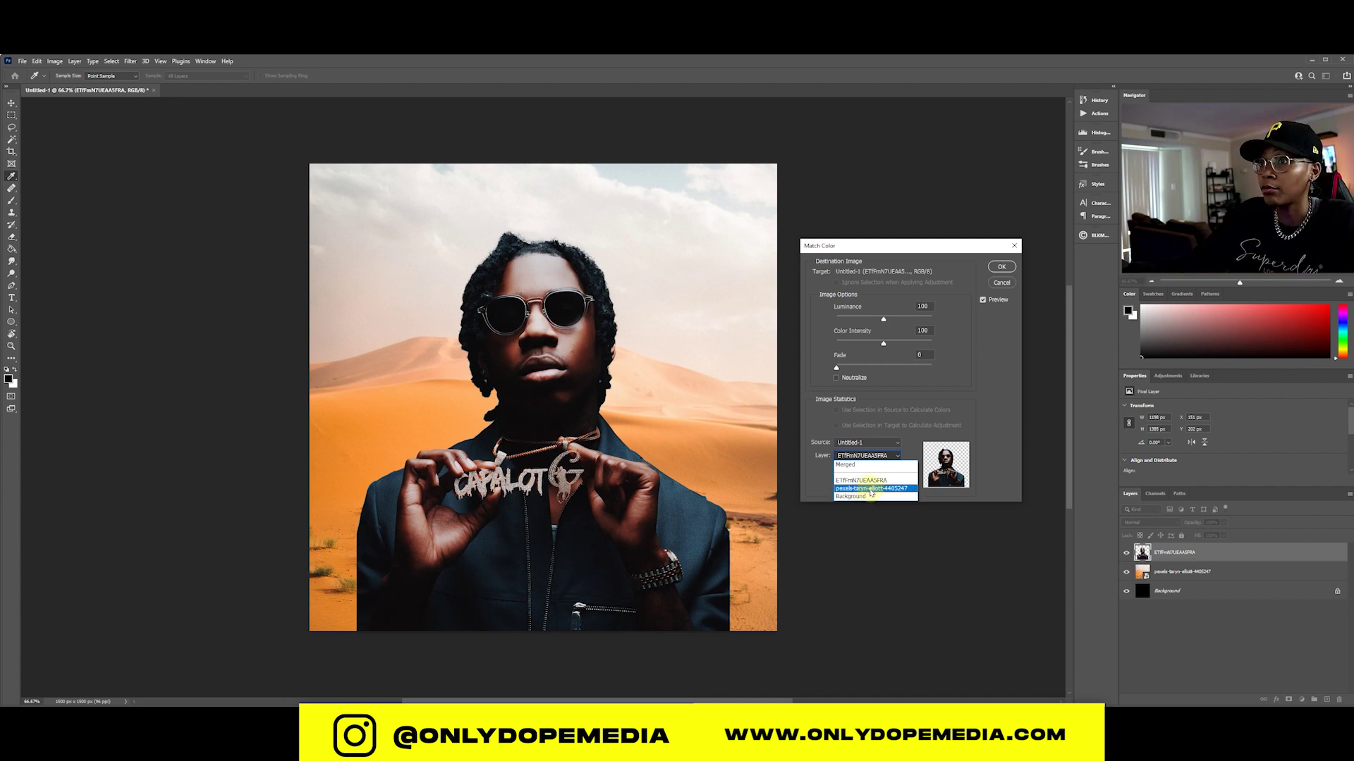
click(873, 488)
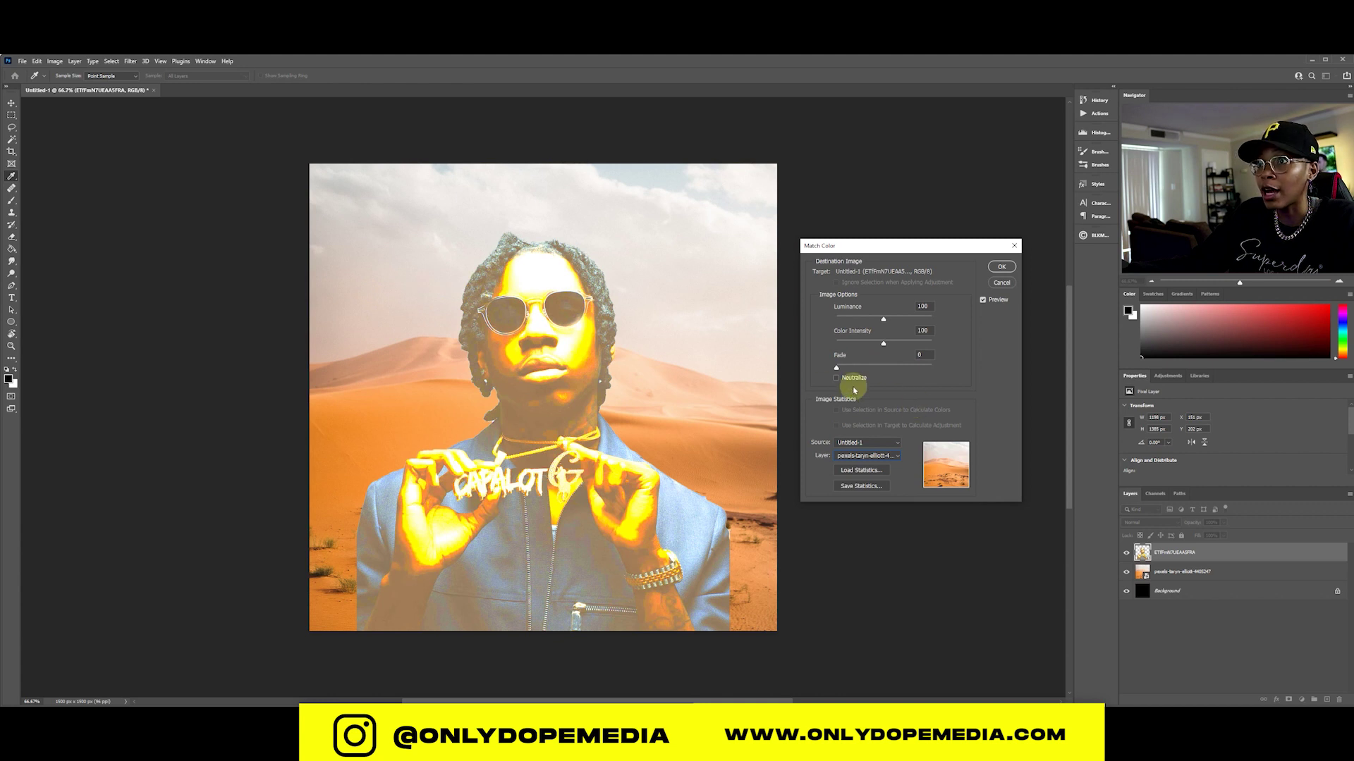
- Set Match Color to Luminance 28, Color Intensity 59 and Fade 56 with Neutralize off, and apply it to the portrait
click(837, 378)
click(837, 378)
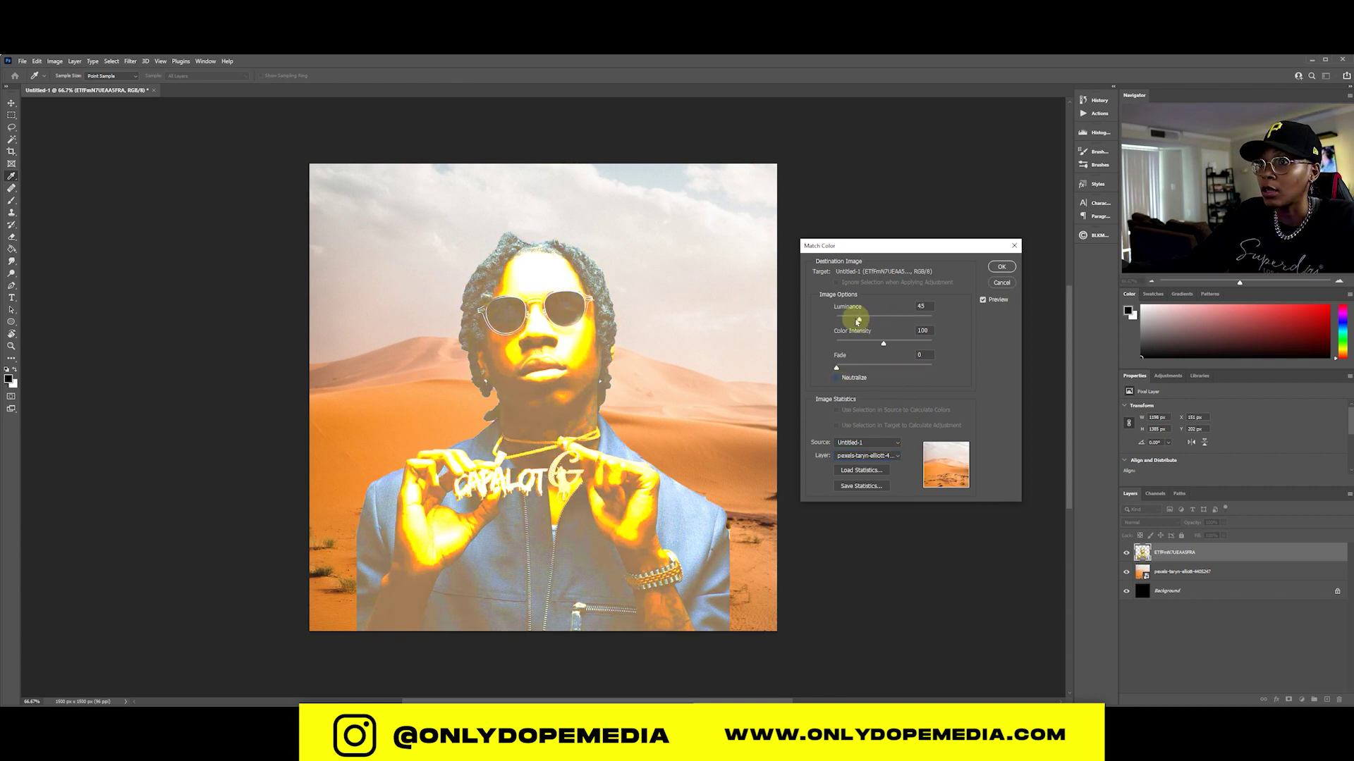
drag(858, 321, 891, 368)
click(881, 343)
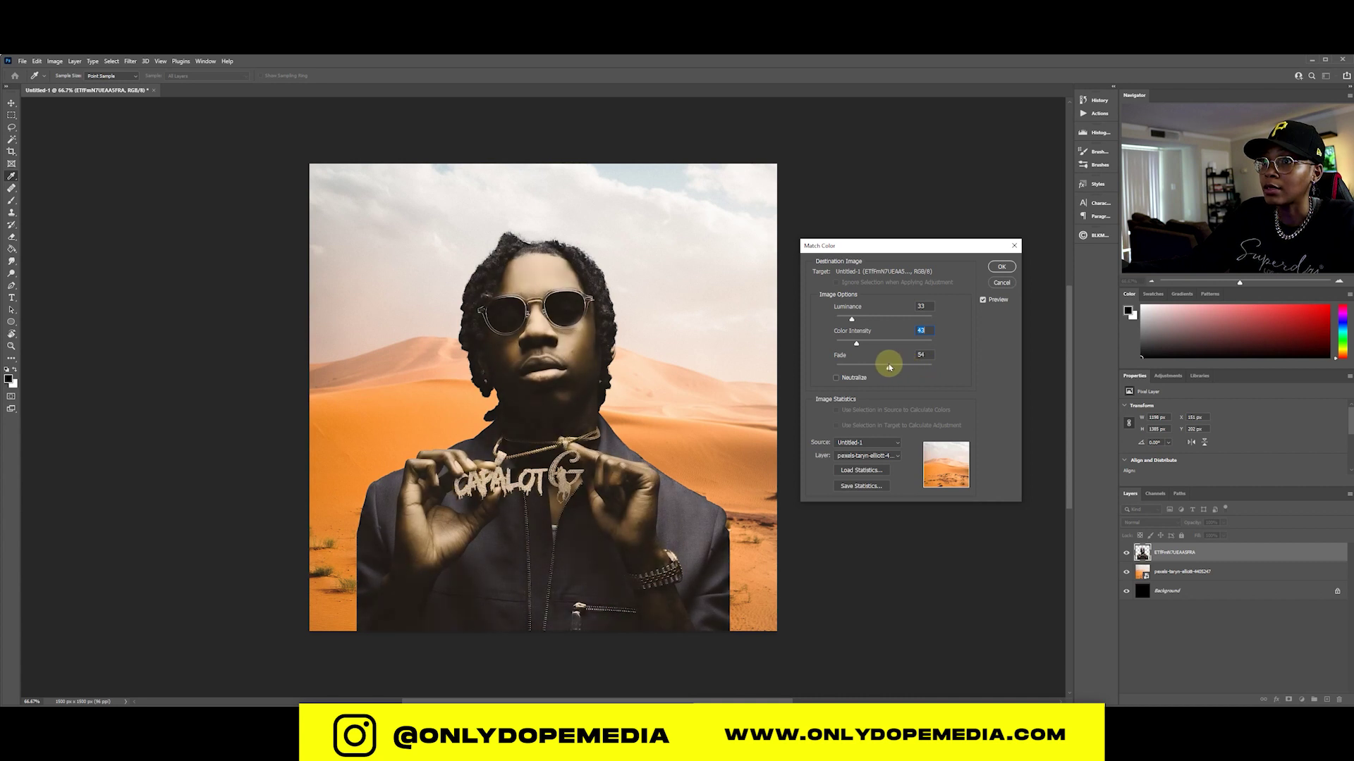
mouse_move(855, 343)
mouse_down()
mouse_move(950, 348)
mouse_move(835, 344)
mouse_move(868, 347)
mouse_up()
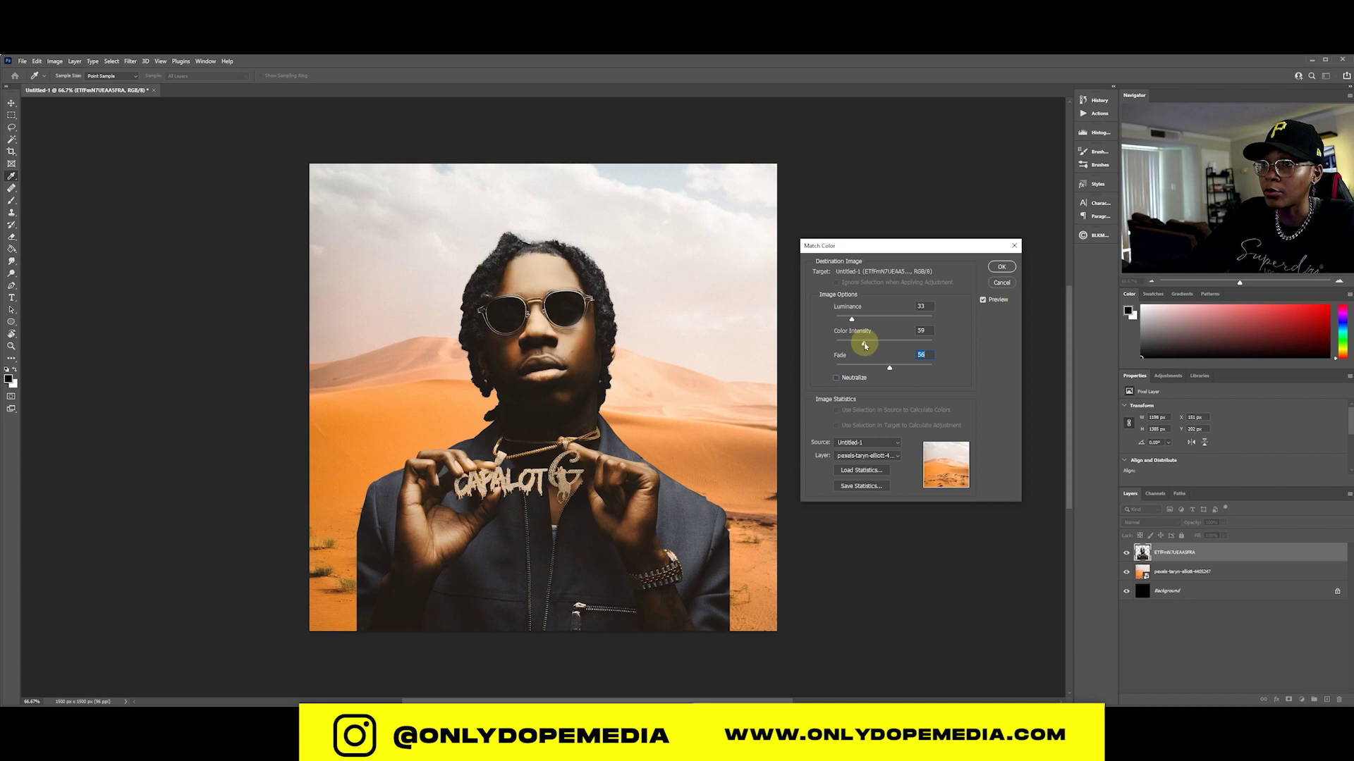
click(865, 344)
mouse_move(852, 319)
mouse_down()
mouse_move(942, 331)
mouse_move(776, 329)
mouse_move(845, 320)
mouse_up()
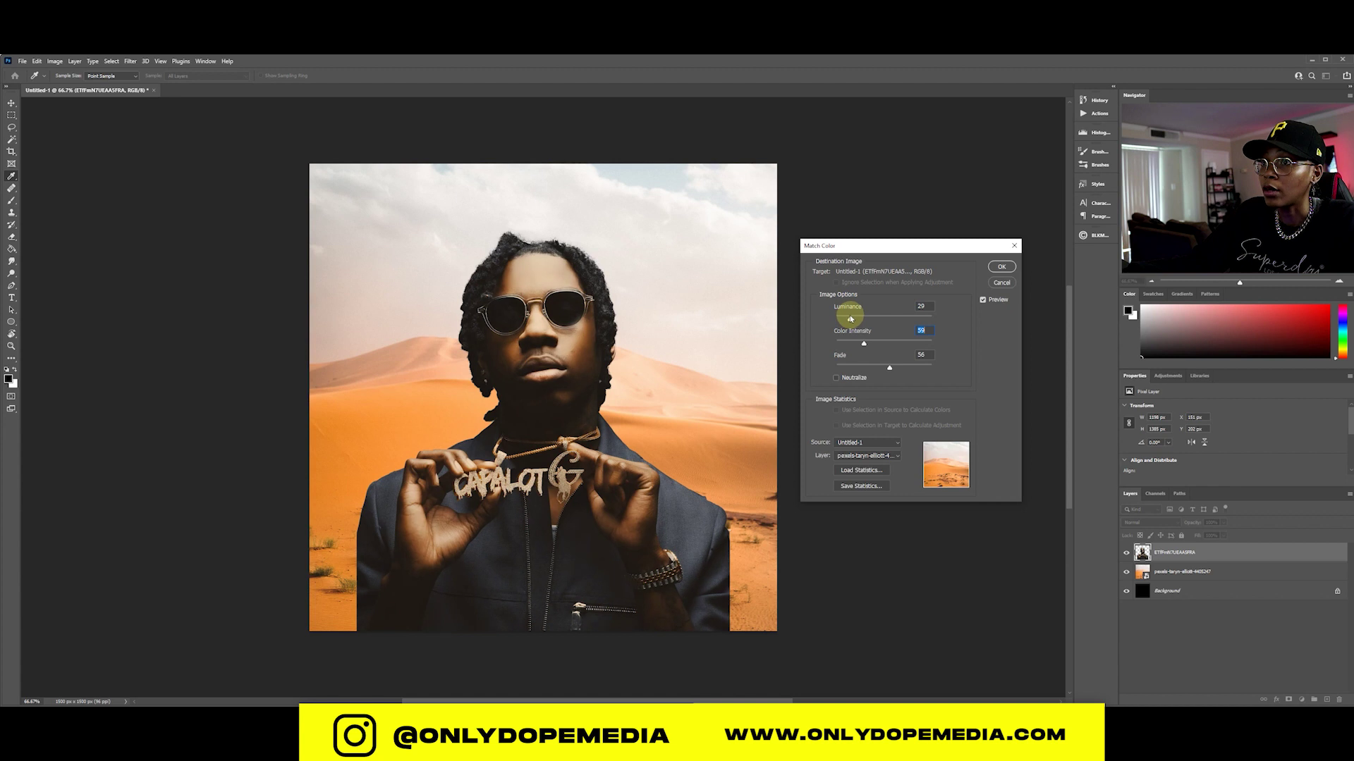
drag(851, 320, 848, 319)
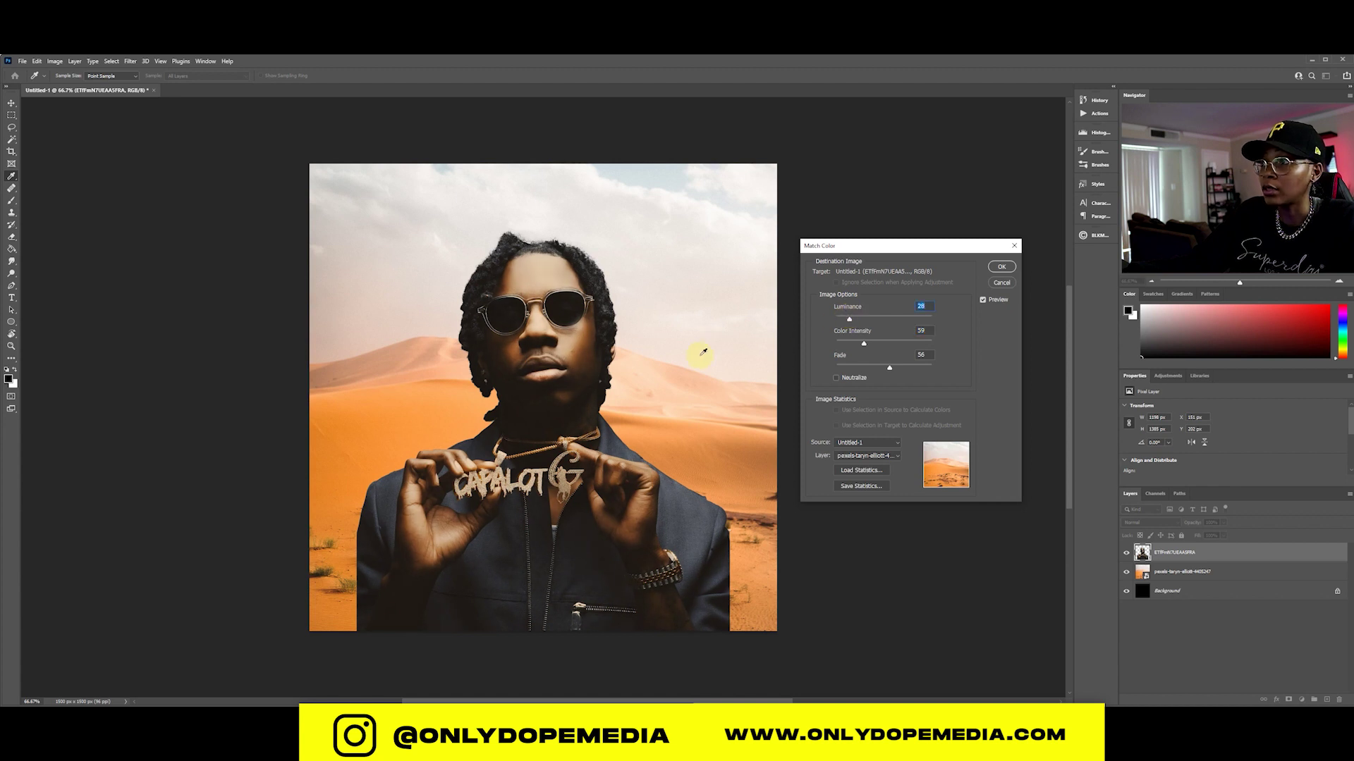
click(1001, 267)
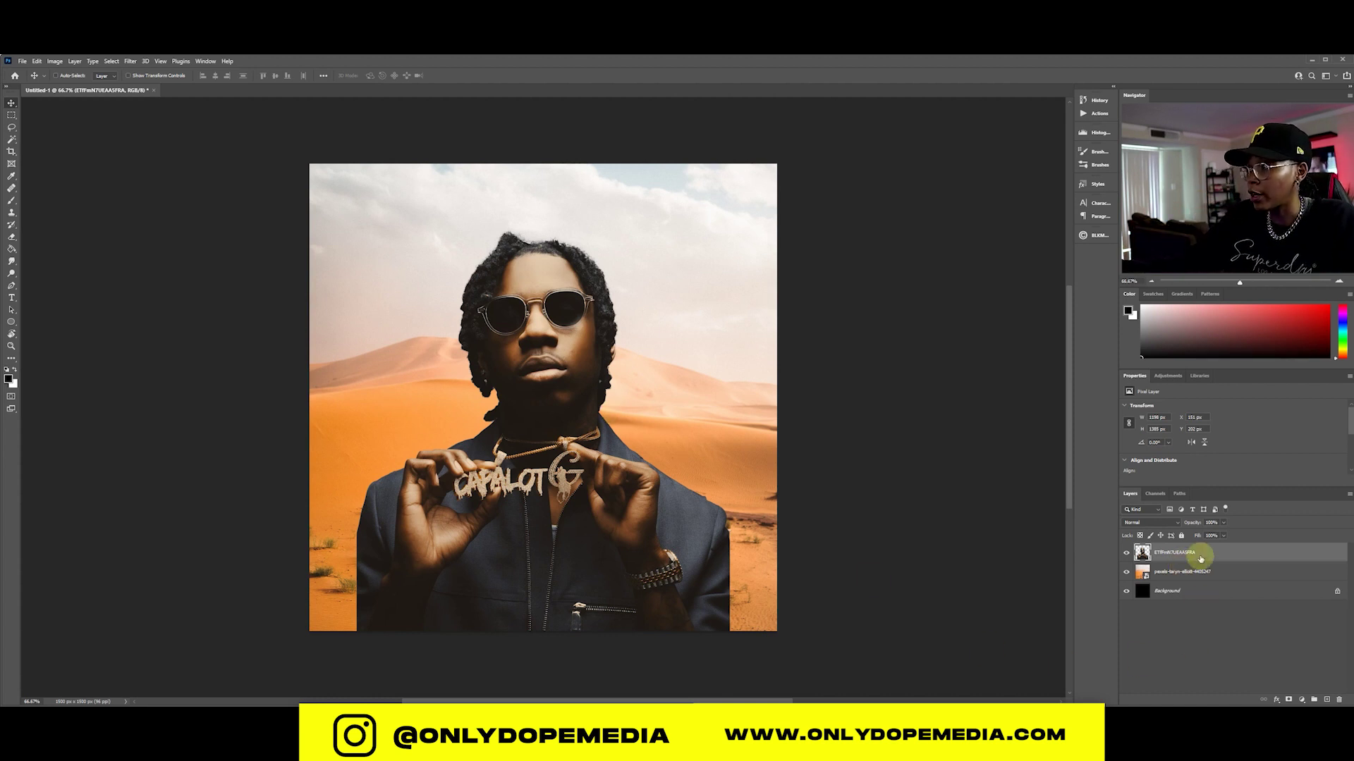
- Add a Solid Color fill layer in ff0000 above the portrait and clip it to the portrait layer
click(1304, 698)
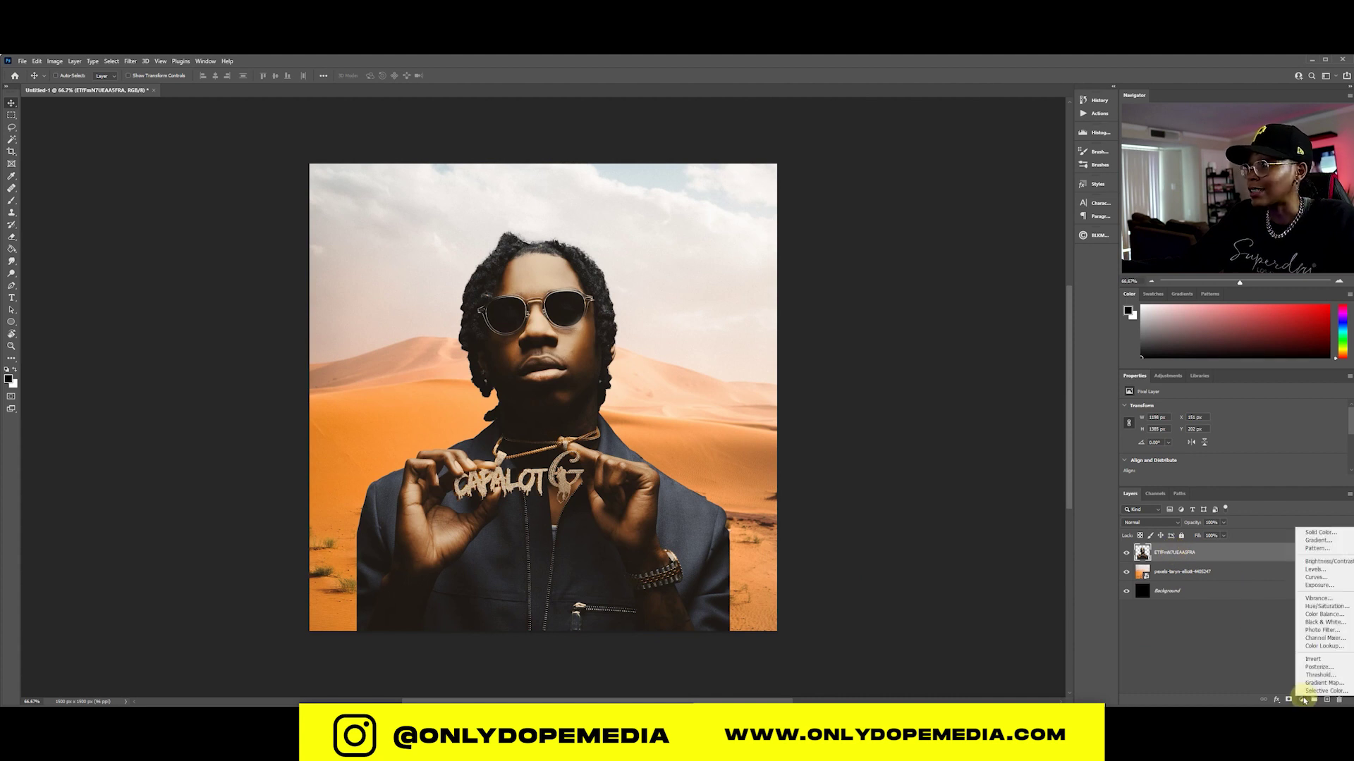
click(1312, 532)
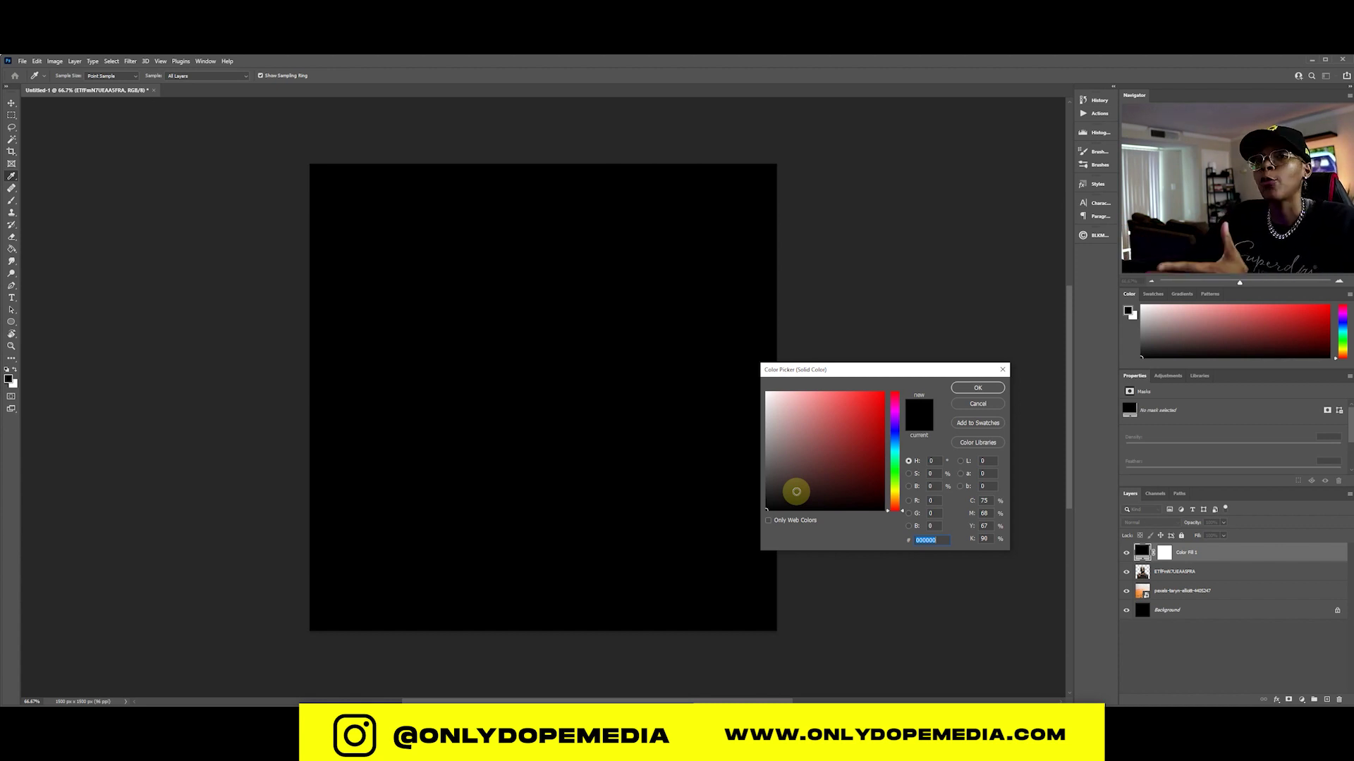
text(ff0000)
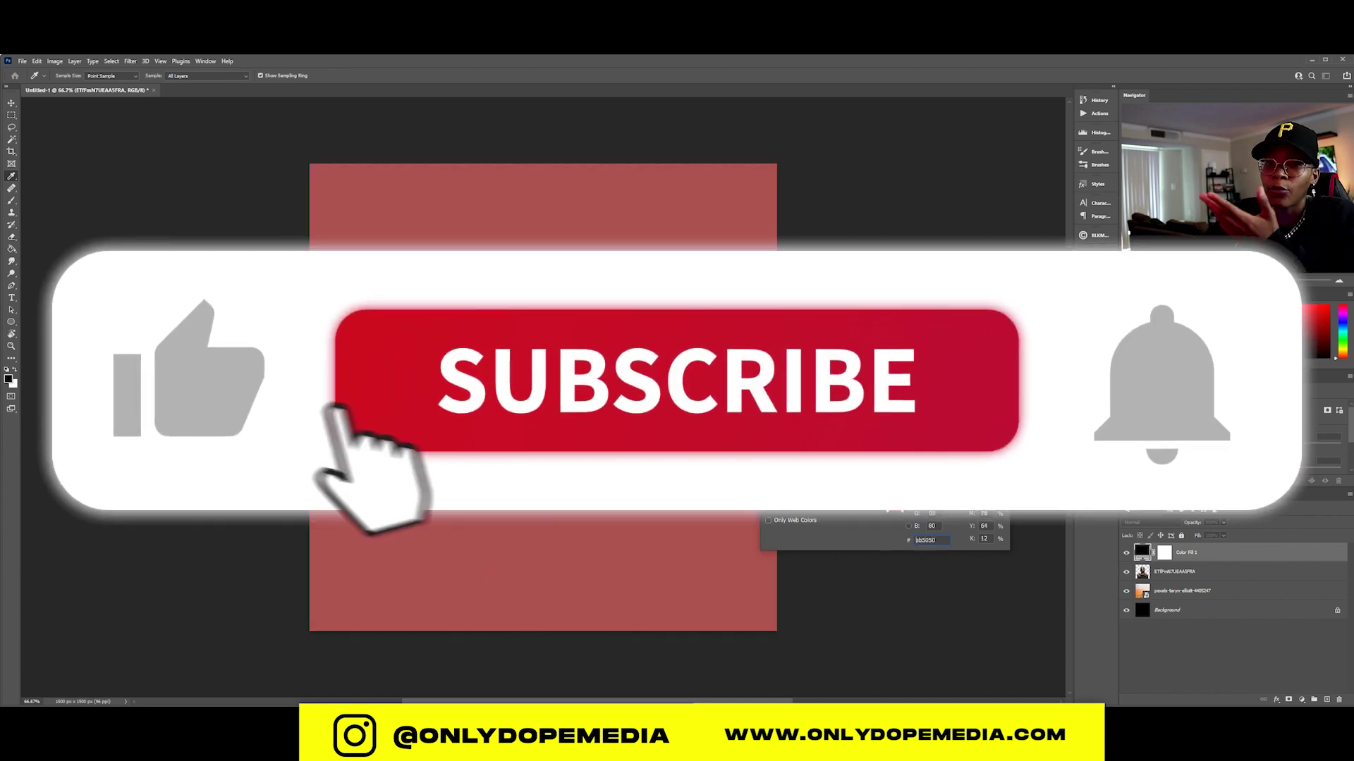
key(Return)
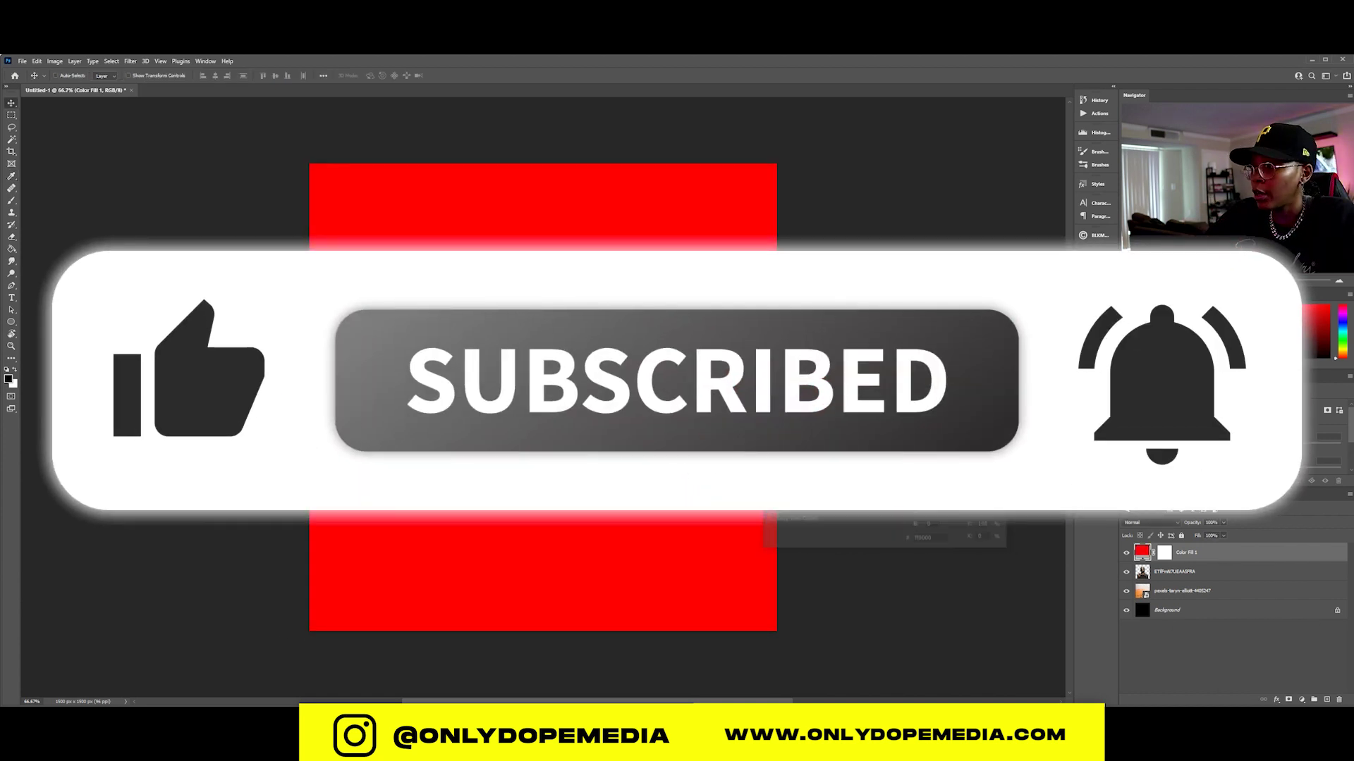
right_click(1224, 553)
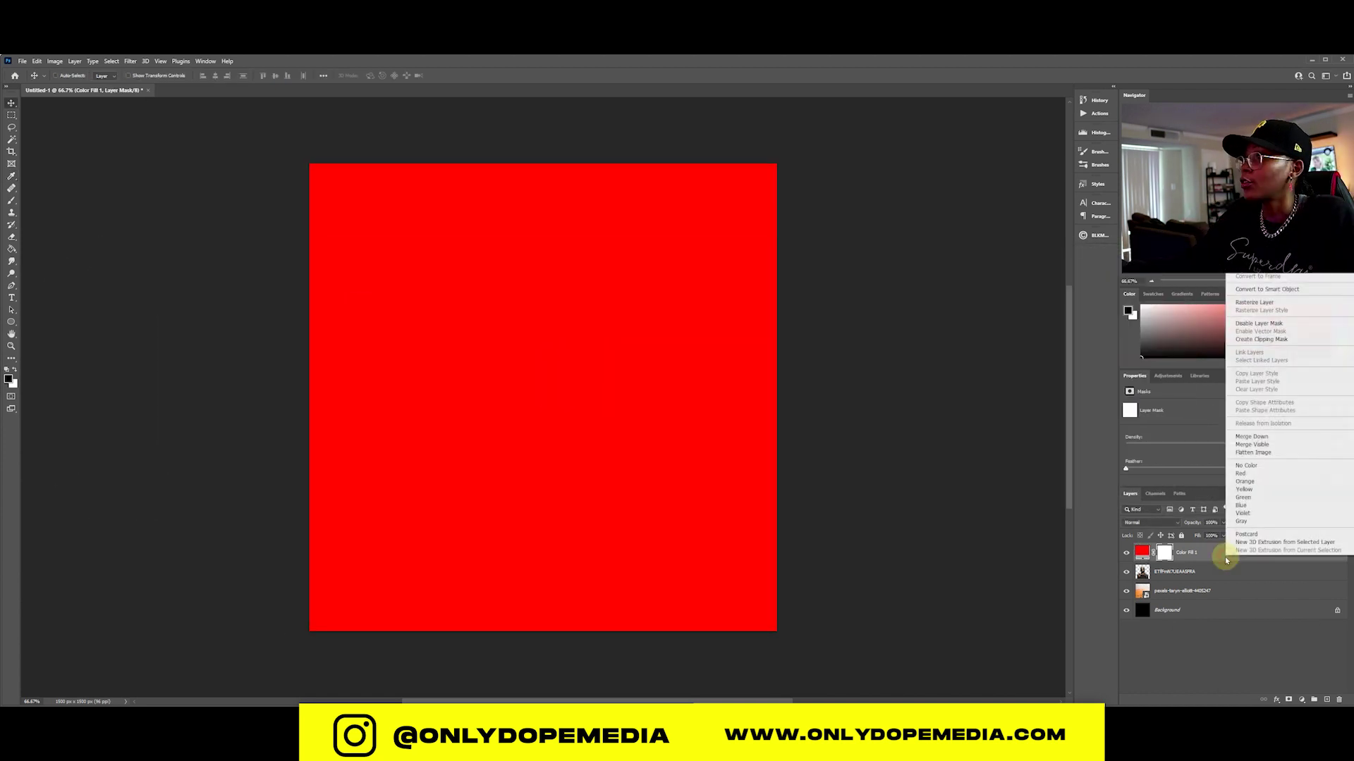
click(1253, 340)
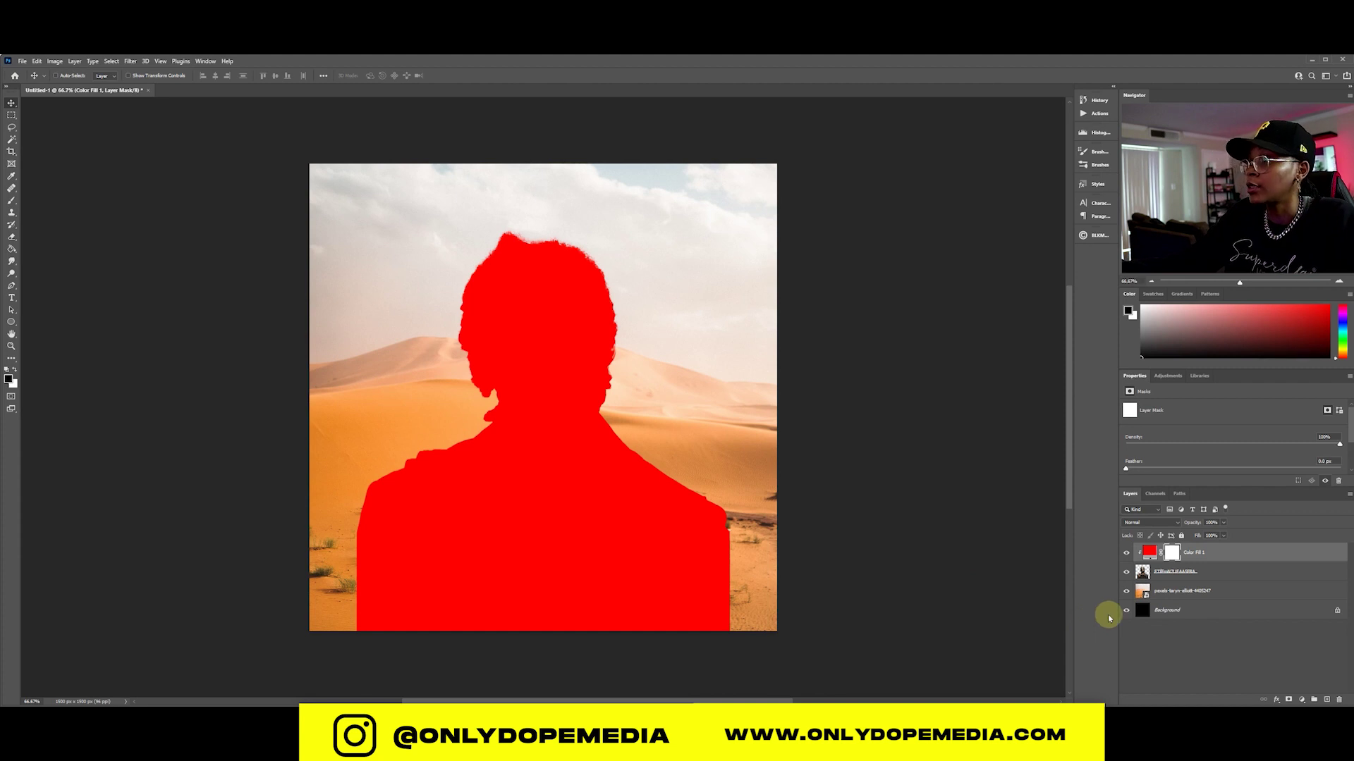
- Open the red fill layer's Blending Options, try Blend If on the Red channel, and return the channel to Gray
double_click(1222, 554)
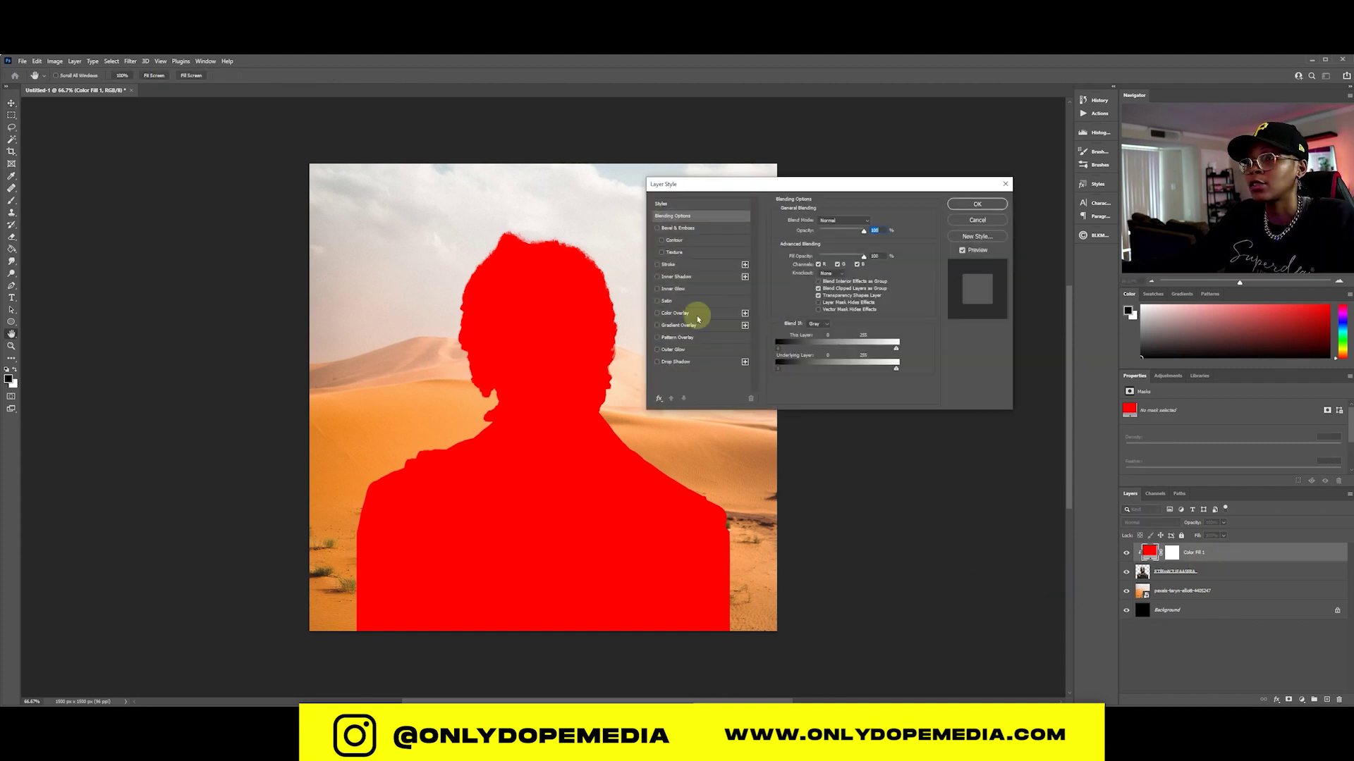
click(818, 324)
click(814, 334)
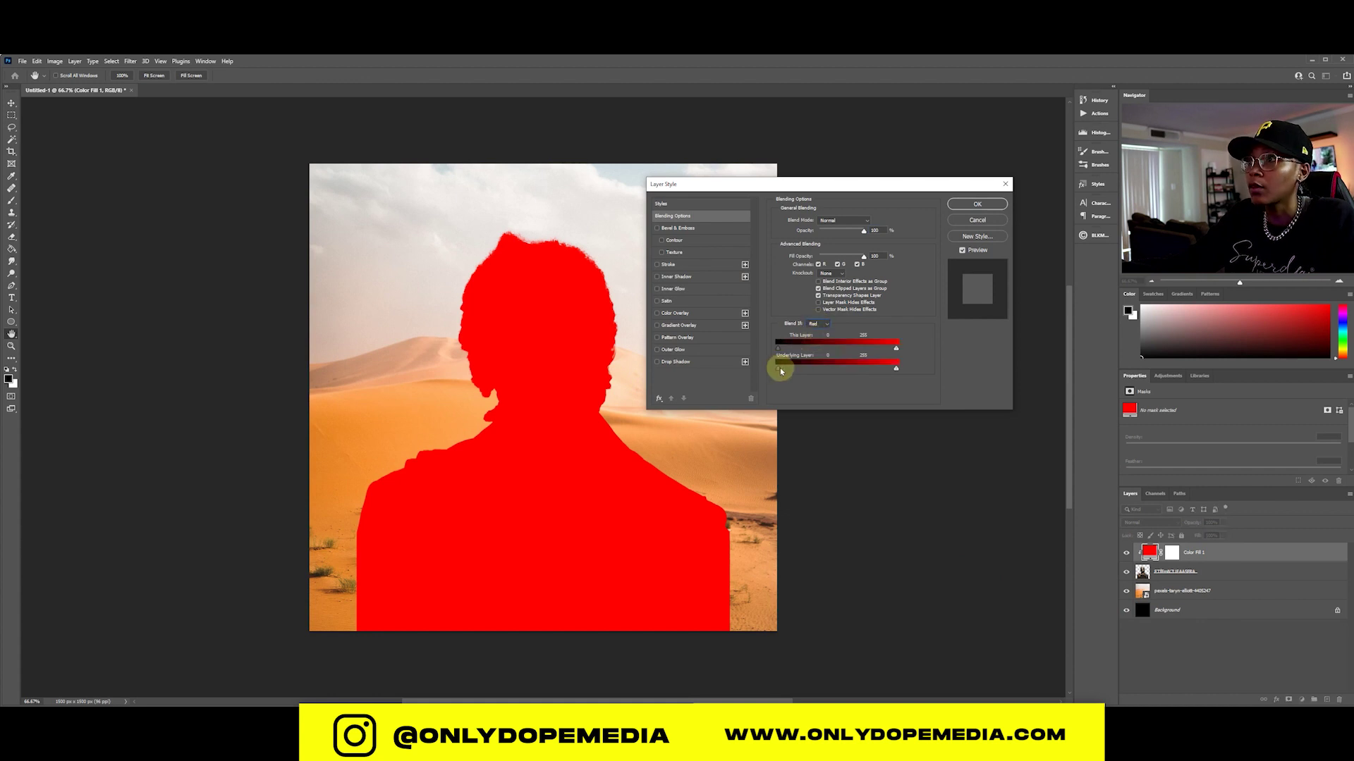
mouse_move(781, 371)
mouse_down()
mouse_move(841, 366)
mouse_move(758, 366)
mouse_up()
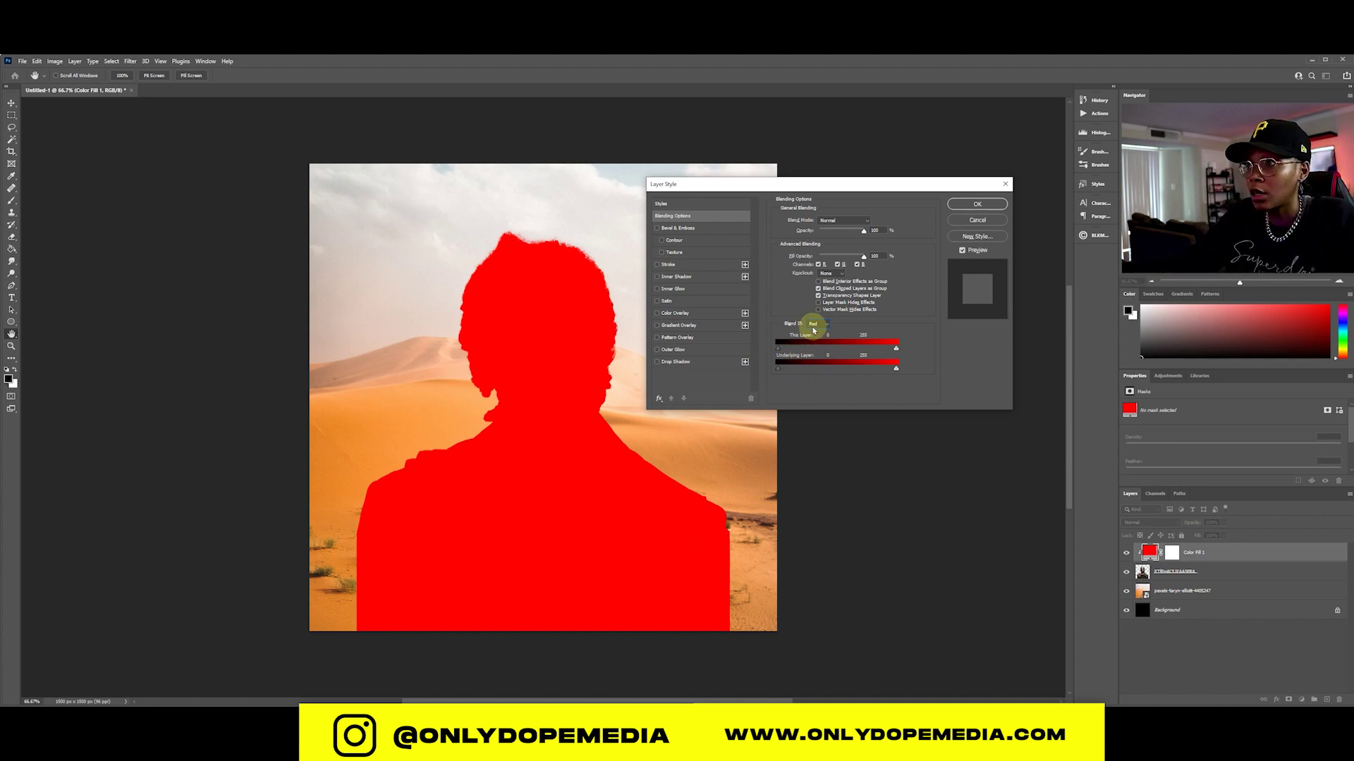
click(813, 326)
click(814, 332)
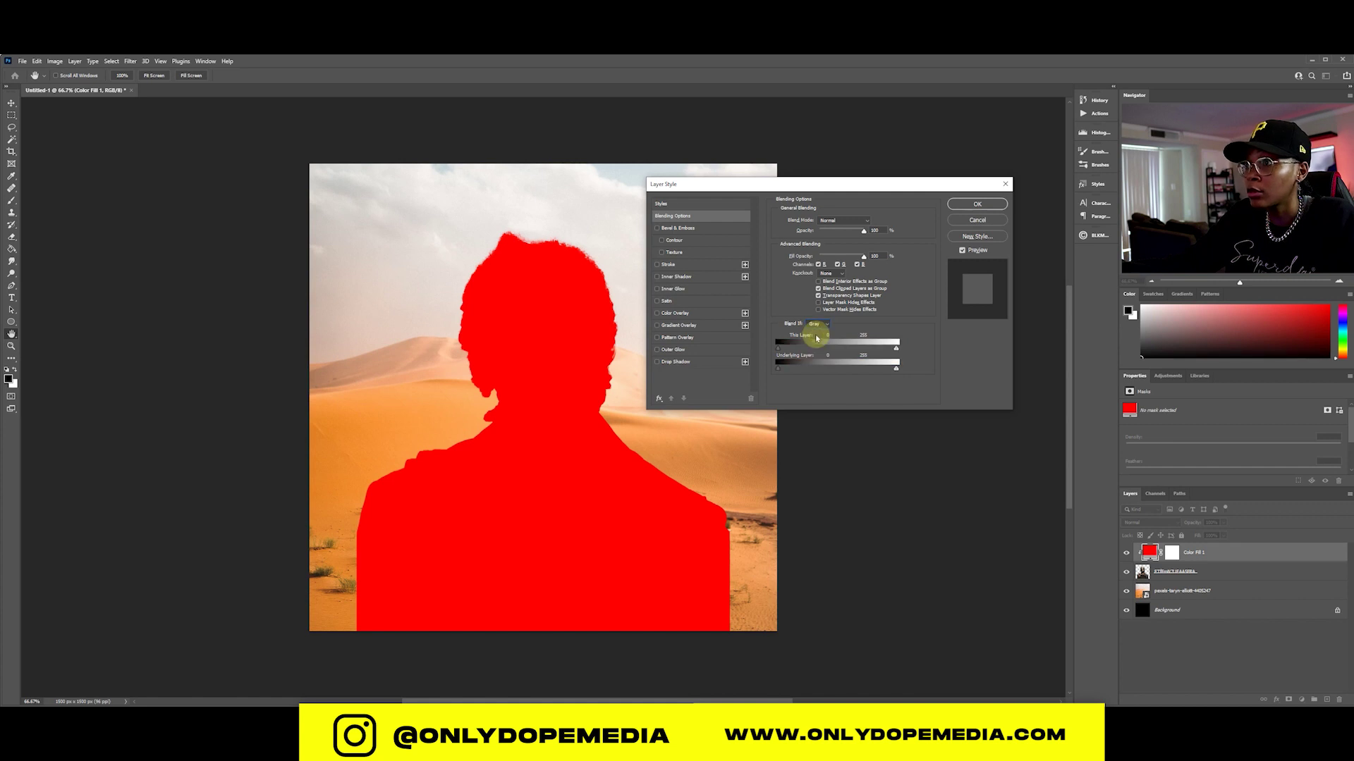
- Try limiting the red fill to the portrait's midtones with unsplit Gray Blend If sliders for the underlying layer, and reset them
drag(778, 366, 808, 368)
drag(892, 368, 795, 369)
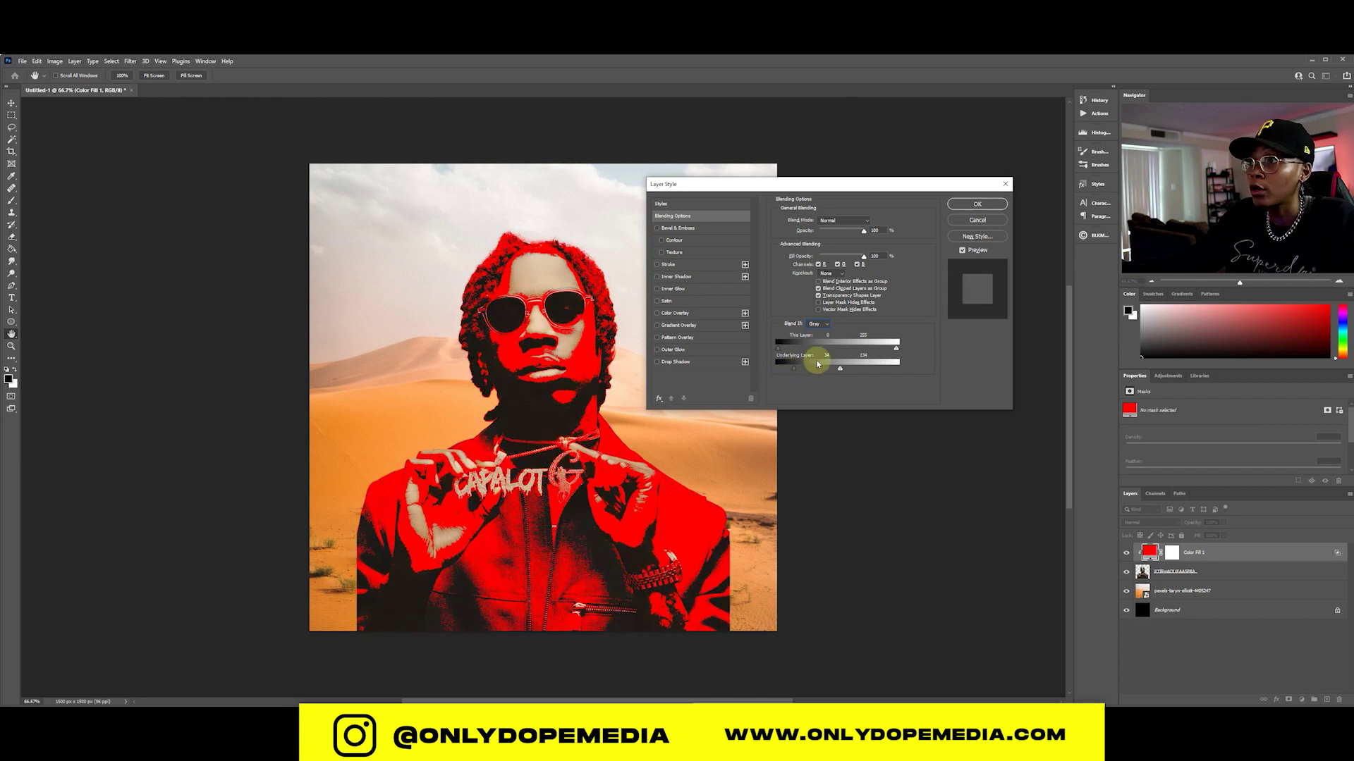
drag(897, 349, 957, 346)
drag(839, 368, 778, 372)
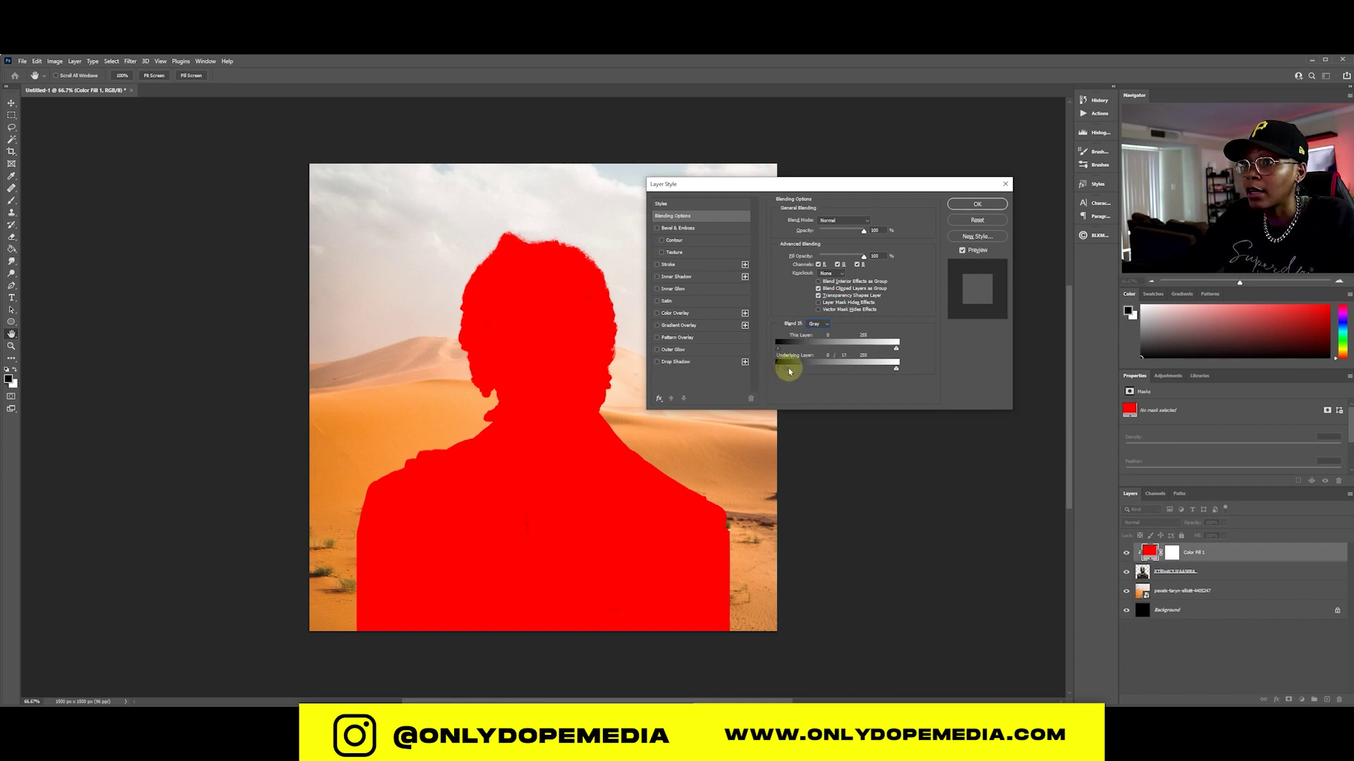
- Split the underlying layer's dark Blend If slider on Gray and on Red to fade the fill out of the shadows, and apply
drag(788, 371, 896, 369)
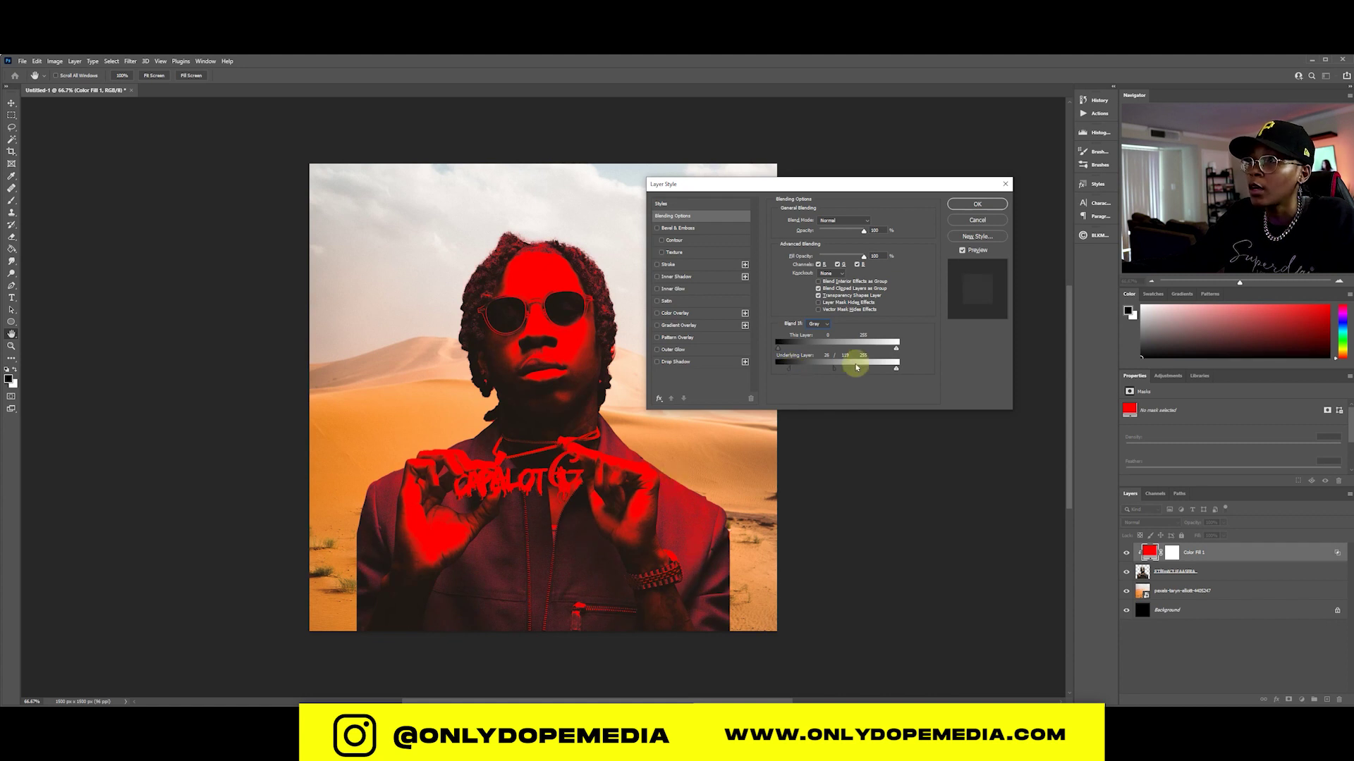
click(827, 325)
click(821, 340)
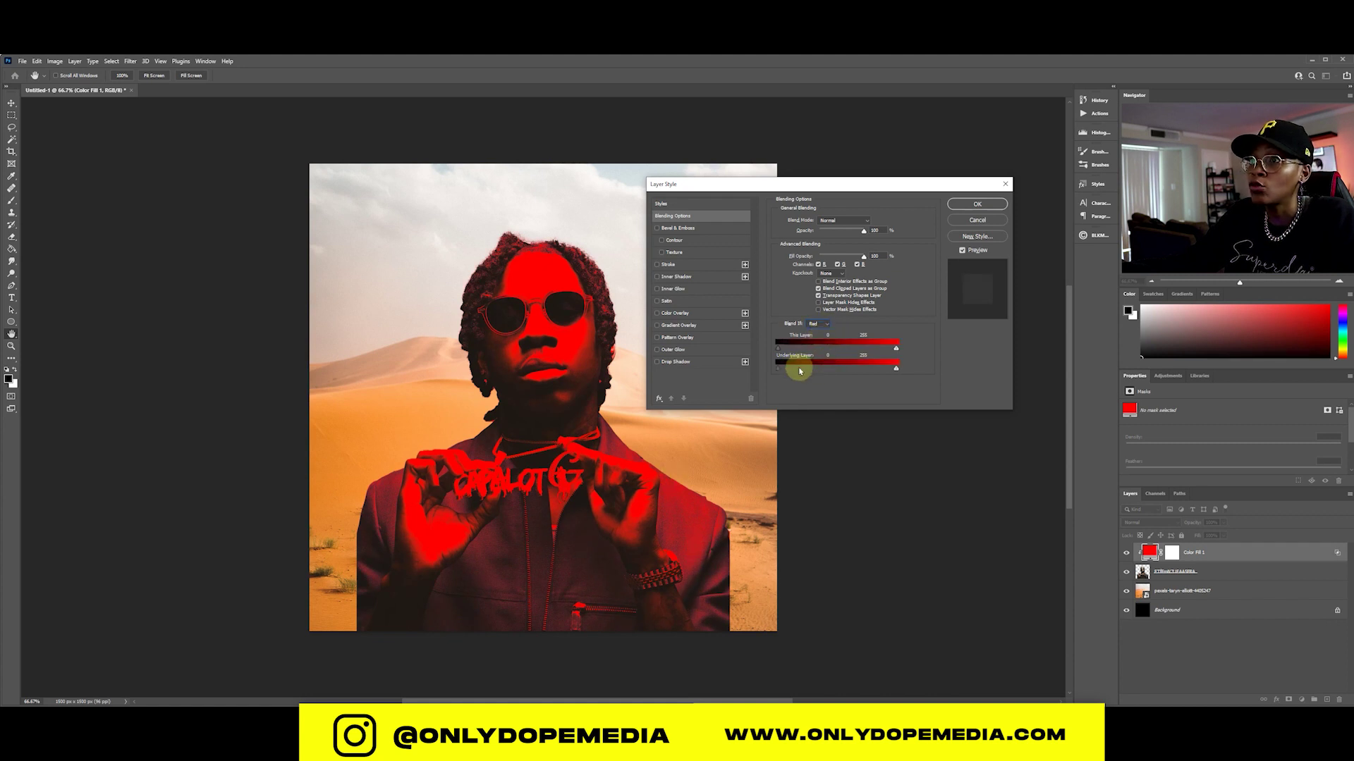
mouse_move(786, 368)
mouse_down()
mouse_move(886, 364)
mouse_move(874, 376)
mouse_move(769, 375)
mouse_move(845, 369)
mouse_move(793, 370)
mouse_move(804, 374)
mouse_up()
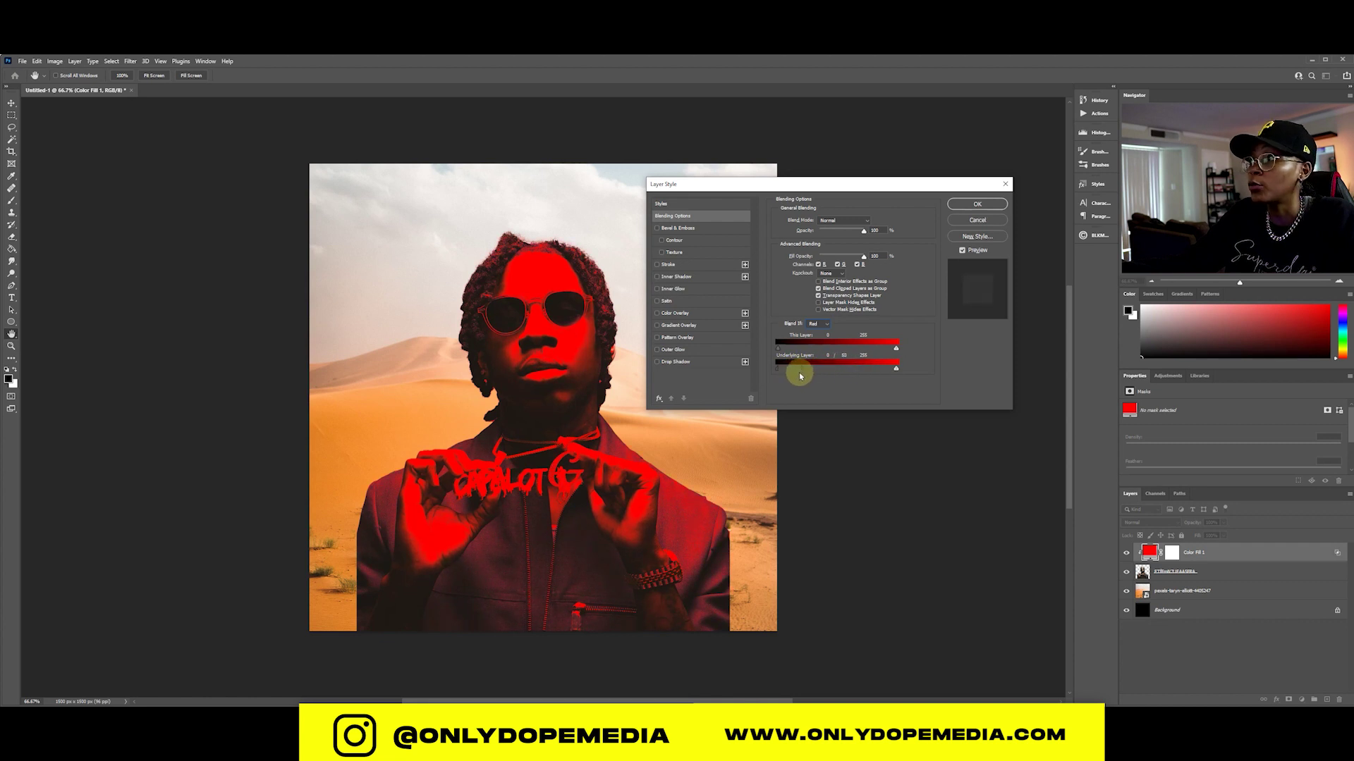
click(970, 205)
- Invert the red fill layer's mask to black to hide the red tint
click(1183, 557)
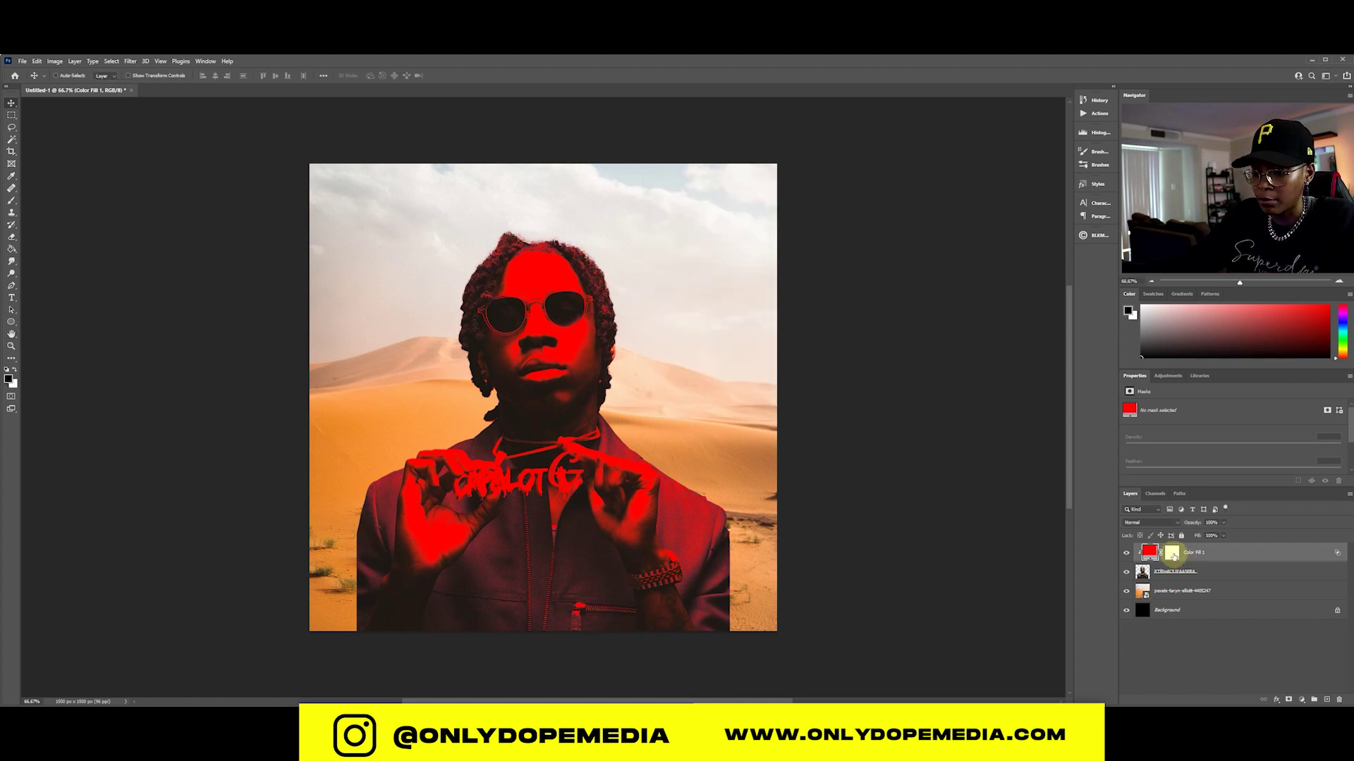
click(1172, 556)
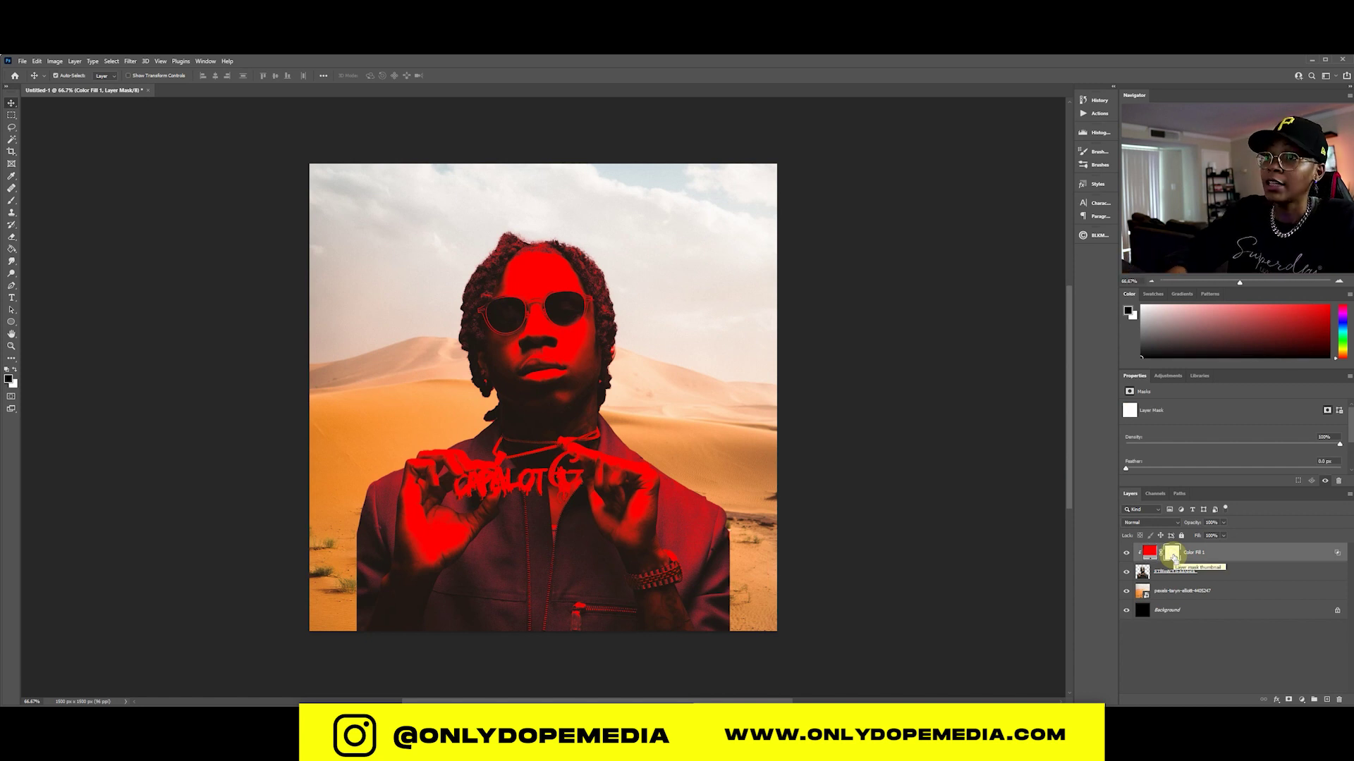
key(ctrl+i)
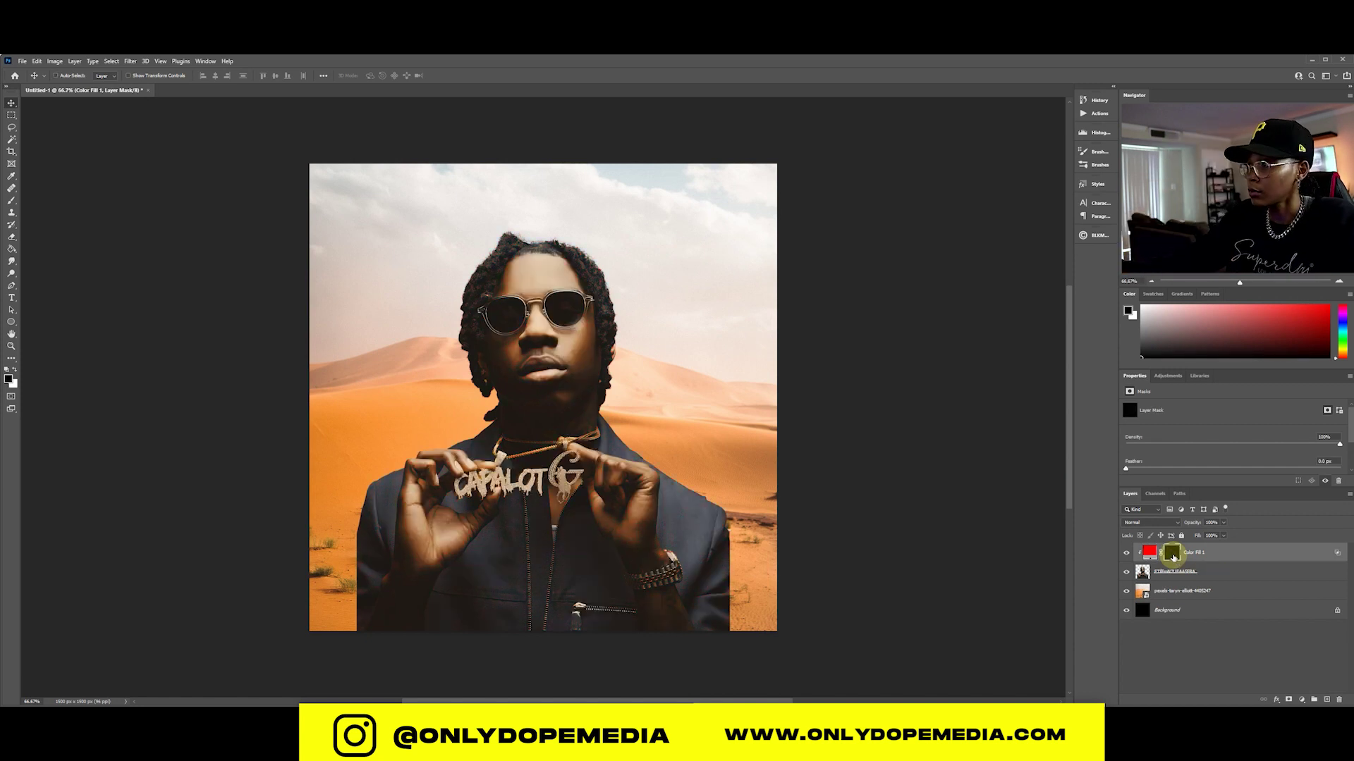
- Set up a Soft Round brush with white as the foreground color for painting on the Color Fill 1 mask
key(b)
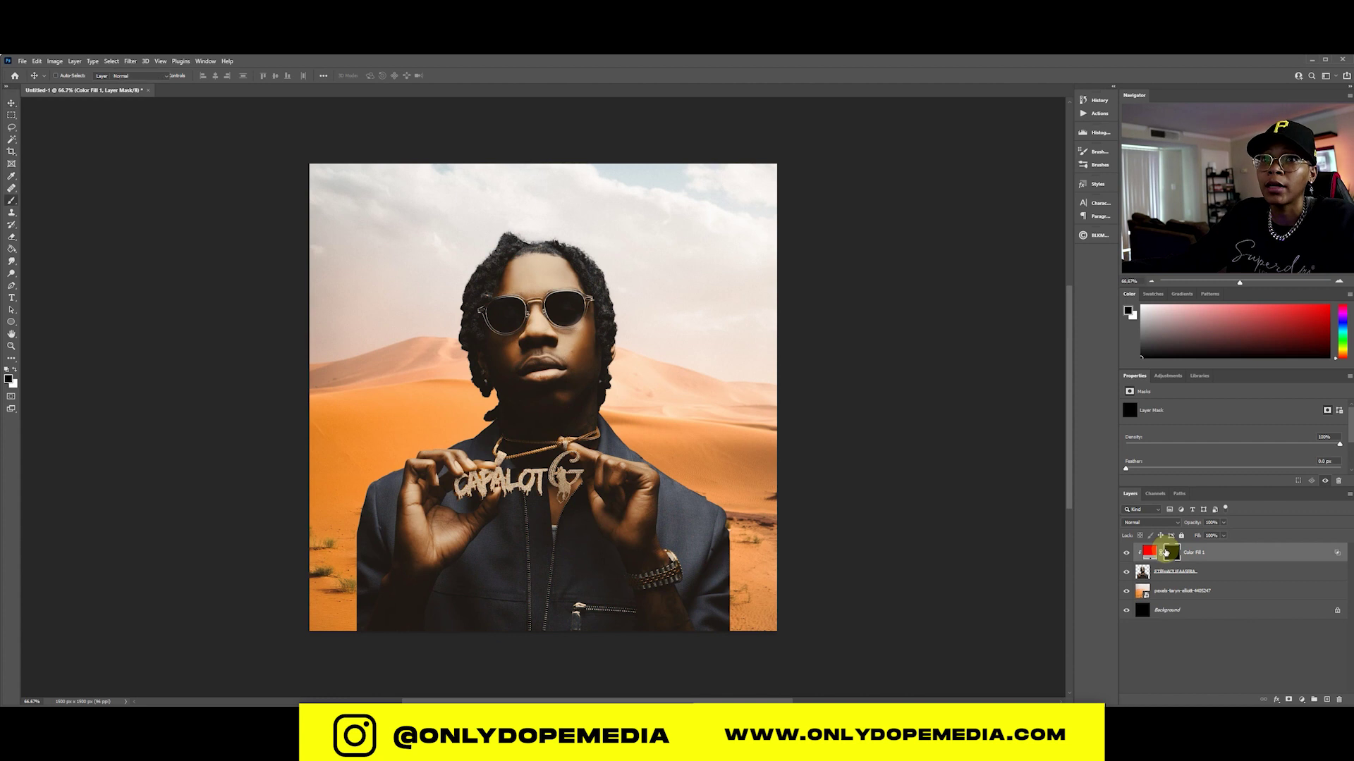
key(x)
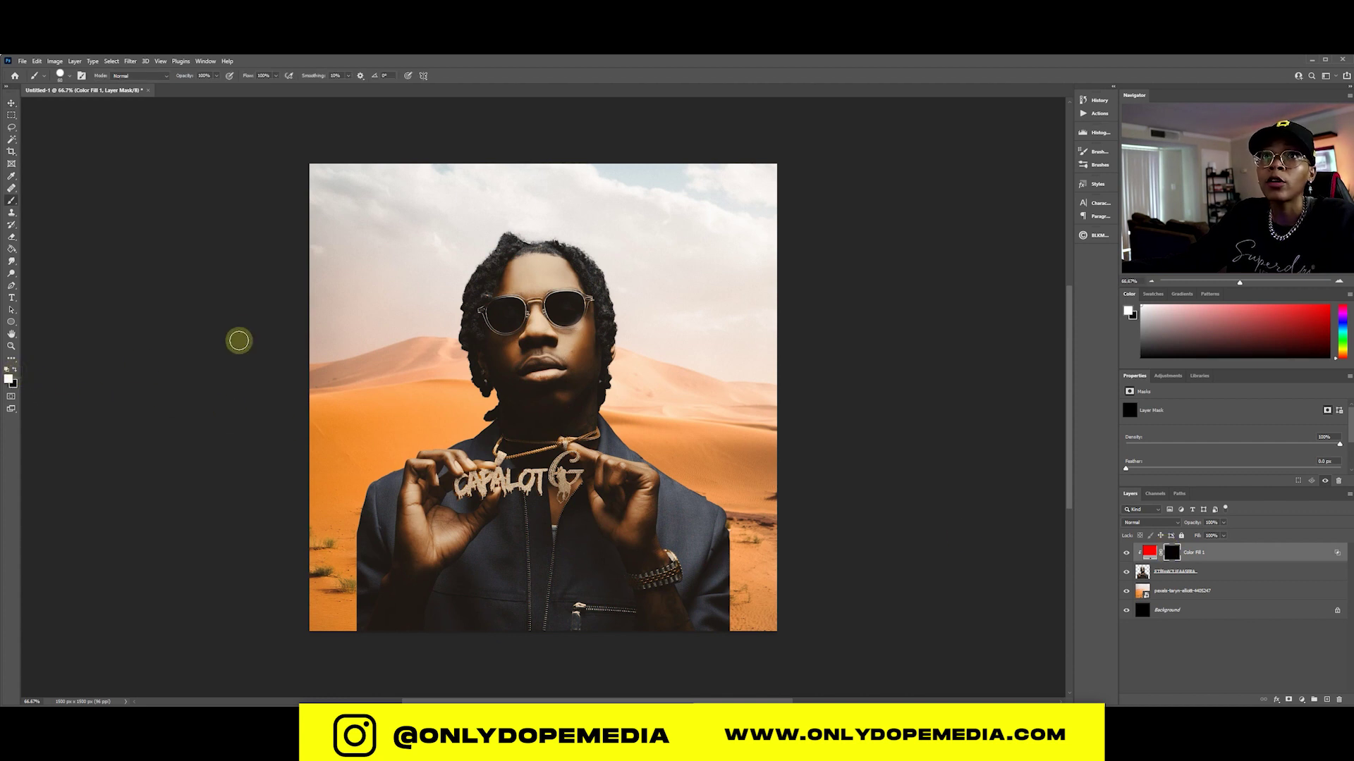
click(65, 76)
click(78, 207)
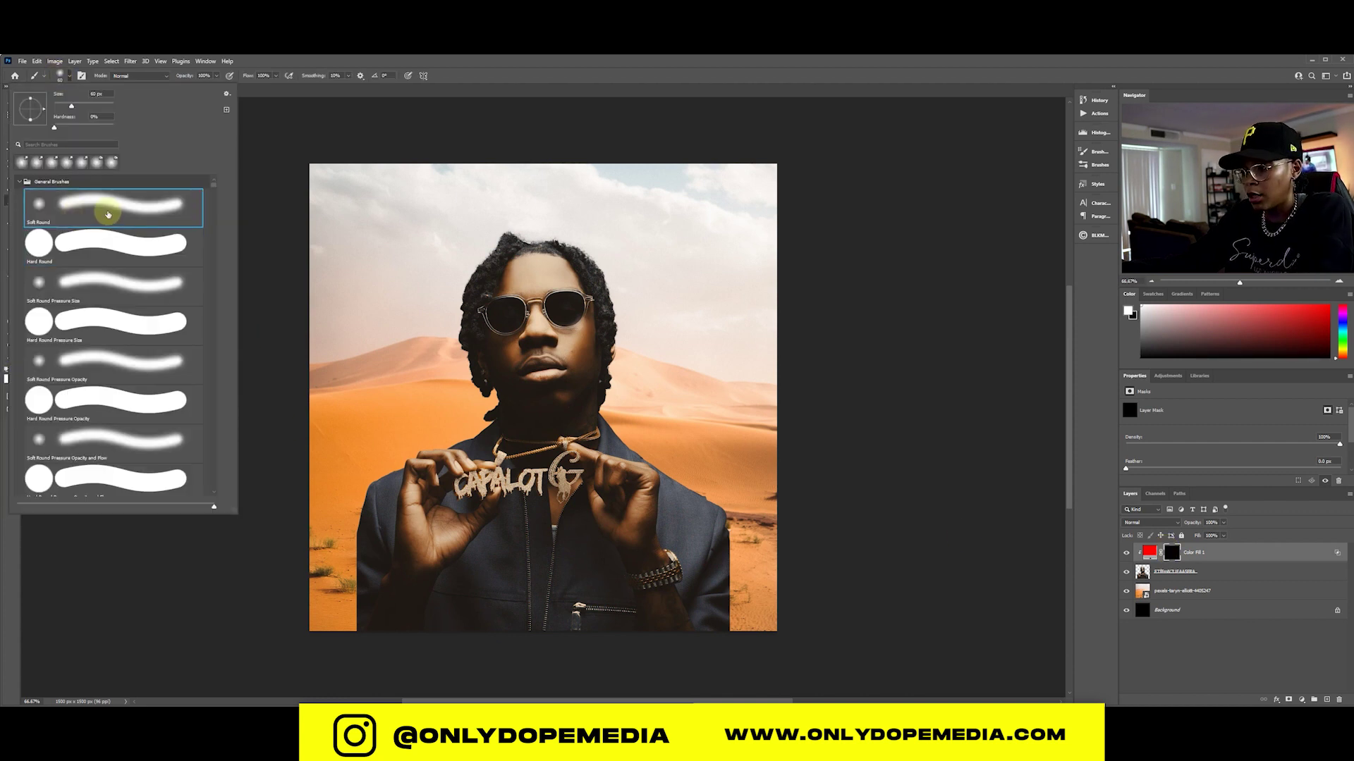
key(Return)
- Enlarge the brush and paint white on the fill's mask to add red rim light along the jacket edges, shoulders, fingers and hair
key(ctrl+plus)
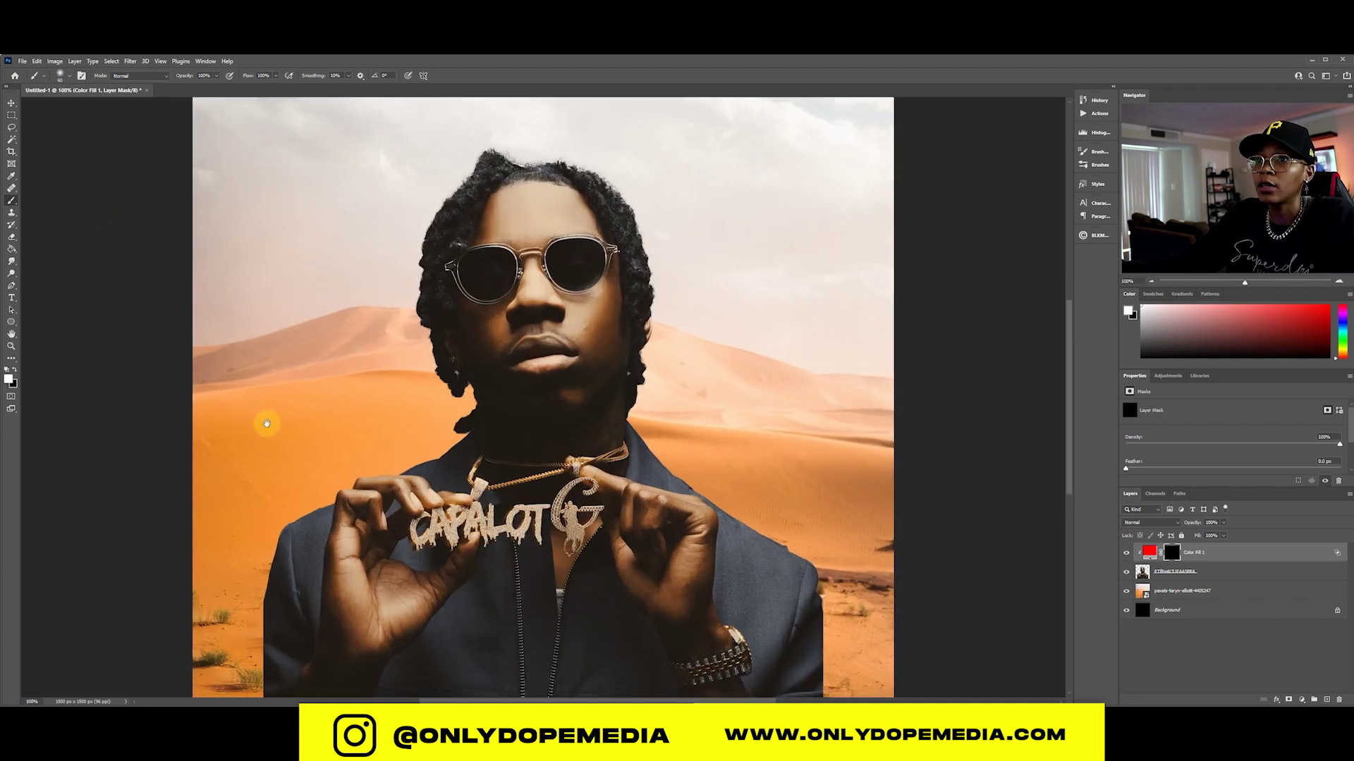
mouse_move(265, 423)
mouse_down()
mouse_move(306, 287)
mouse_move(281, 379)
mouse_up()
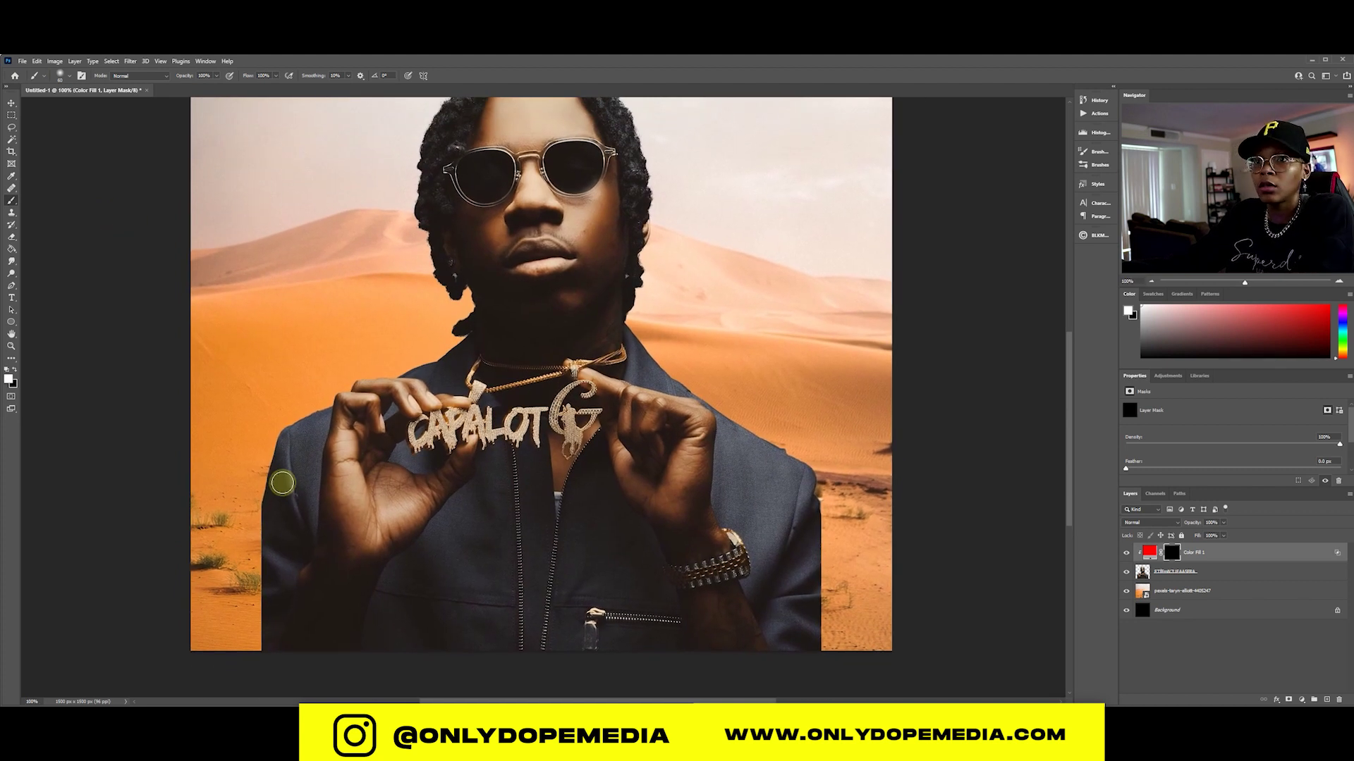
key(bracketright)
key(bracketright)
key(bracketright)
key(bracketright)
key(bracketright)
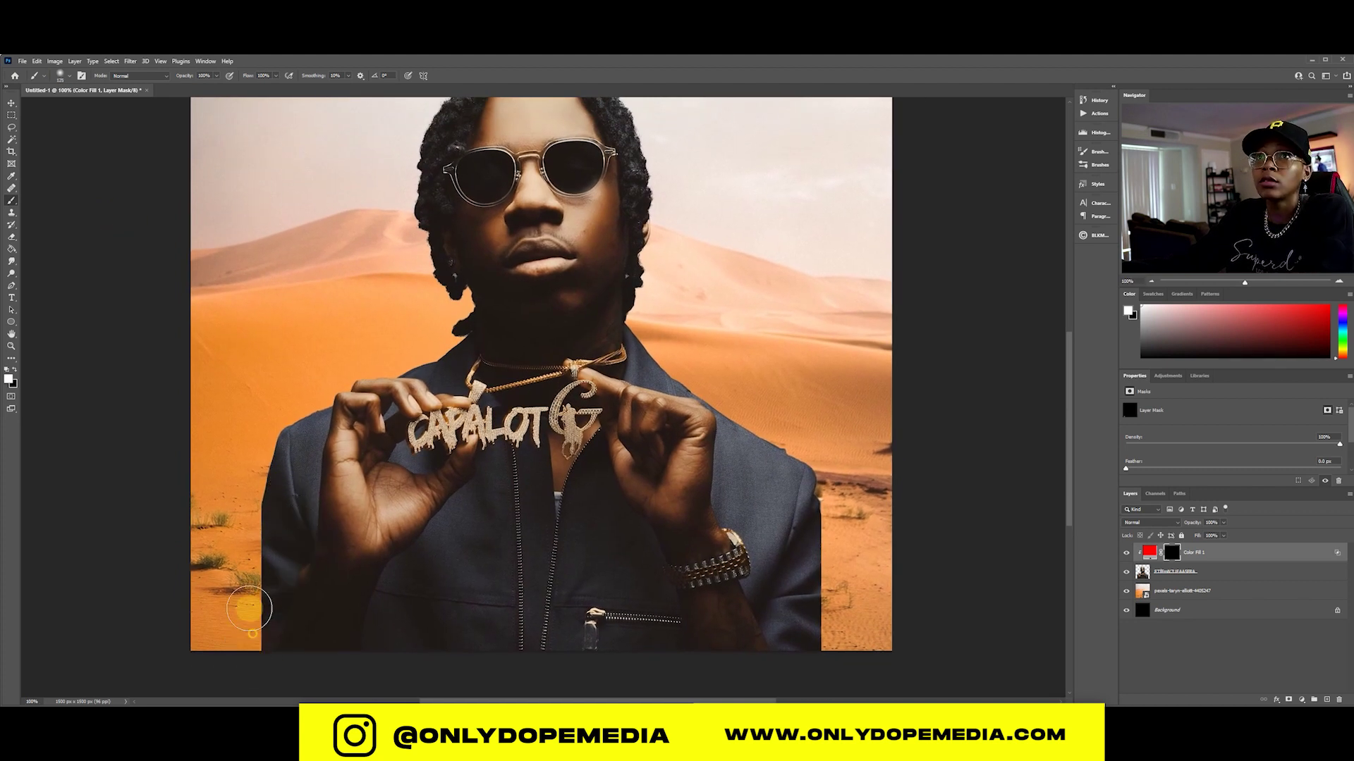
mouse_move(248, 607)
mouse_down()
mouse_move(243, 557)
mouse_move(222, 593)
mouse_move(221, 611)
mouse_move(271, 440)
mouse_move(263, 407)
mouse_move(338, 382)
mouse_move(291, 402)
mouse_move(346, 341)
mouse_move(408, 356)
mouse_move(345, 371)
mouse_move(216, 520)
mouse_move(248, 593)
mouse_move(279, 588)
mouse_move(263, 626)
mouse_move(631, 567)
mouse_move(815, 601)
mouse_move(817, 627)
mouse_move(815, 504)
mouse_move(712, 380)
mouse_move(737, 380)
mouse_move(687, 361)
mouse_move(722, 391)
mouse_move(660, 309)
mouse_move(678, 383)
mouse_move(665, 258)
mouse_move(680, 277)
mouse_move(653, 189)
mouse_move(643, 304)
mouse_move(653, 123)
mouse_move(687, 337)
mouse_move(661, 249)
mouse_up()
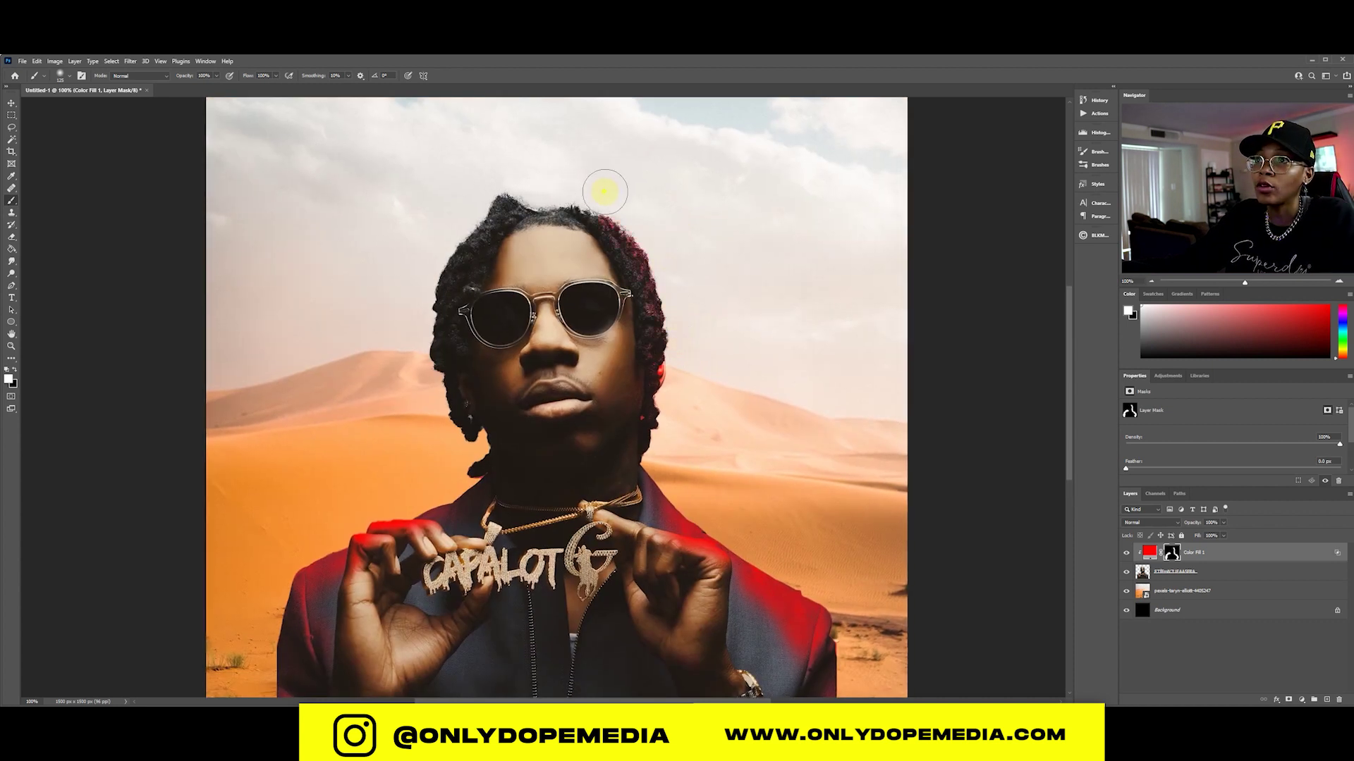
mouse_move(605, 192)
mouse_down()
mouse_move(493, 191)
mouse_move(449, 214)
mouse_up()
mouse_move(409, 423)
mouse_down()
mouse_move(444, 405)
mouse_move(476, 470)
mouse_move(413, 538)
mouse_move(381, 550)
mouse_up()
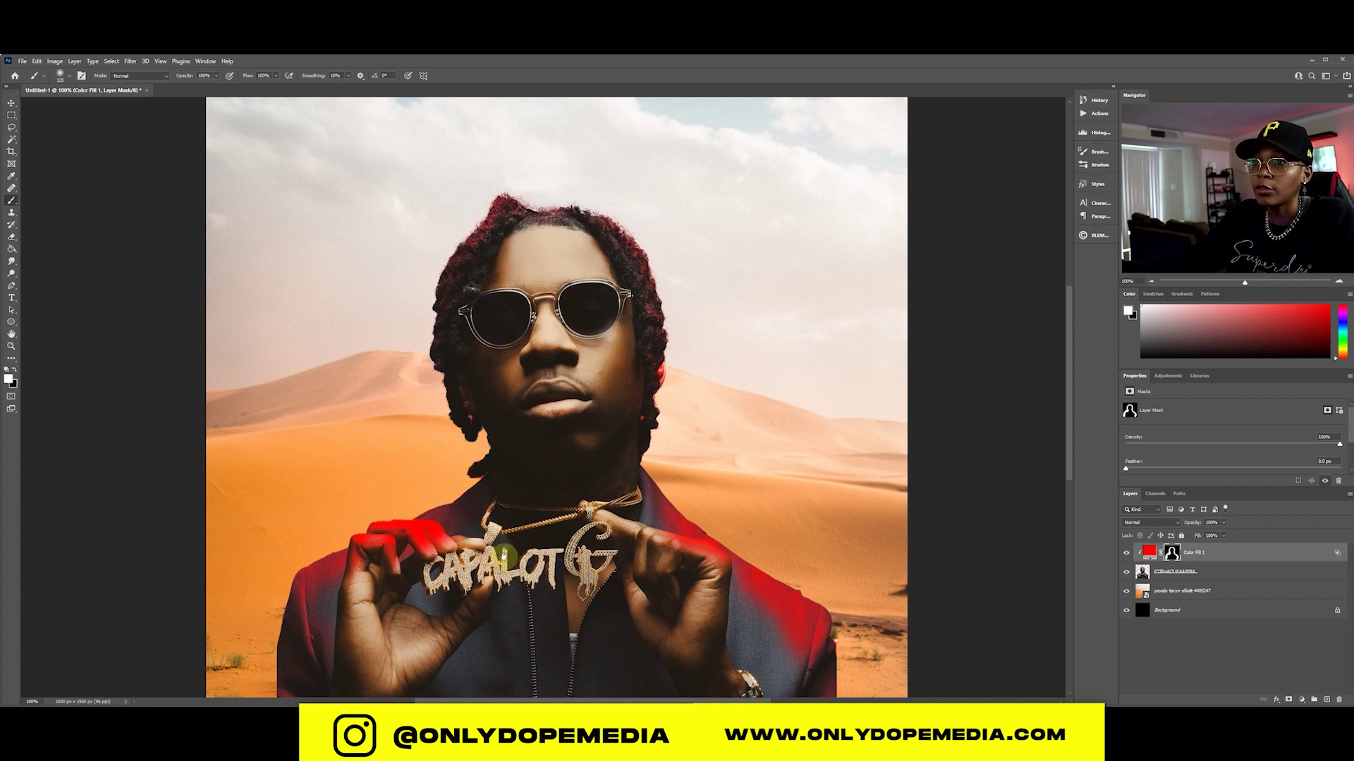
- Paint white on the fill's mask over the raised hands, bracelet and lower jacket to add red highlights there
drag(504, 550, 491, 458)
drag(437, 557, 416, 571)
drag(344, 636, 372, 676)
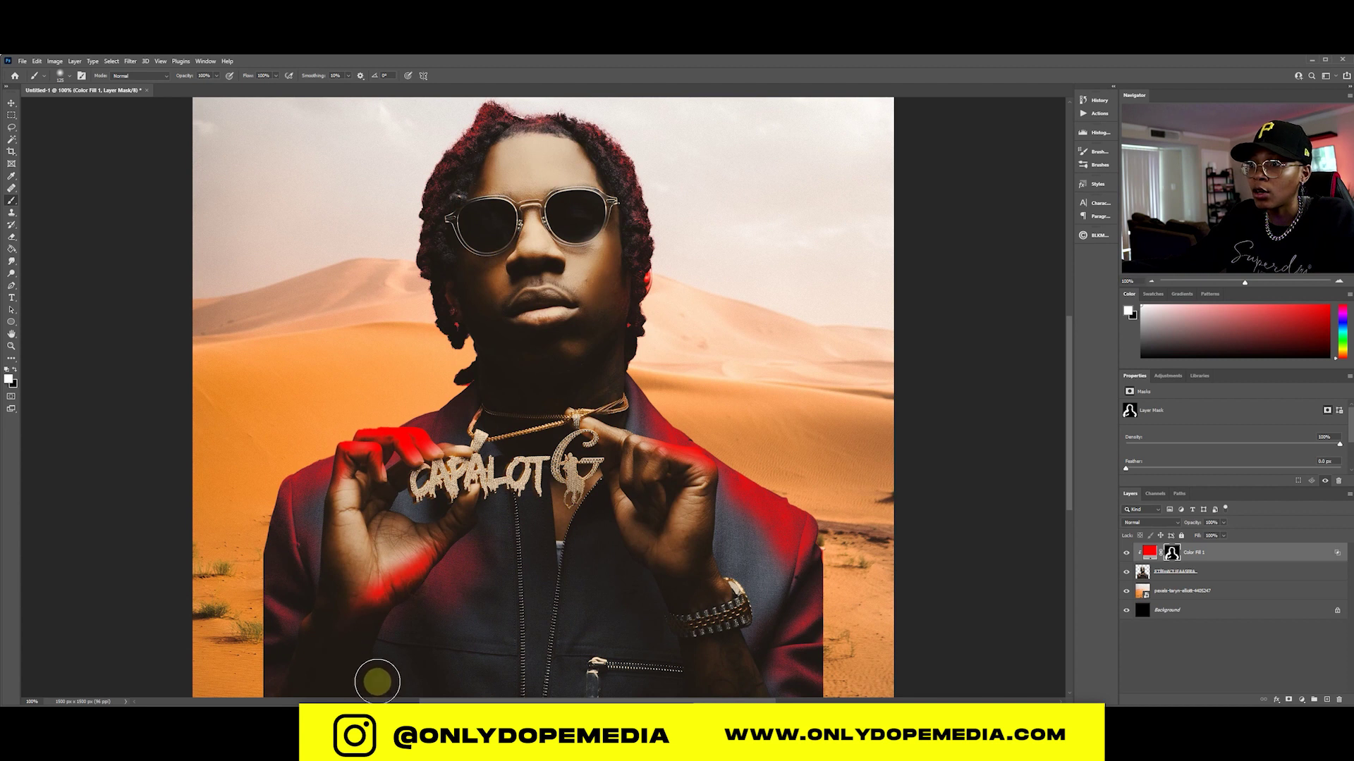
mouse_move(721, 558)
mouse_down()
mouse_move(622, 537)
mouse_move(664, 625)
mouse_move(707, 619)
mouse_move(733, 585)
mouse_up()
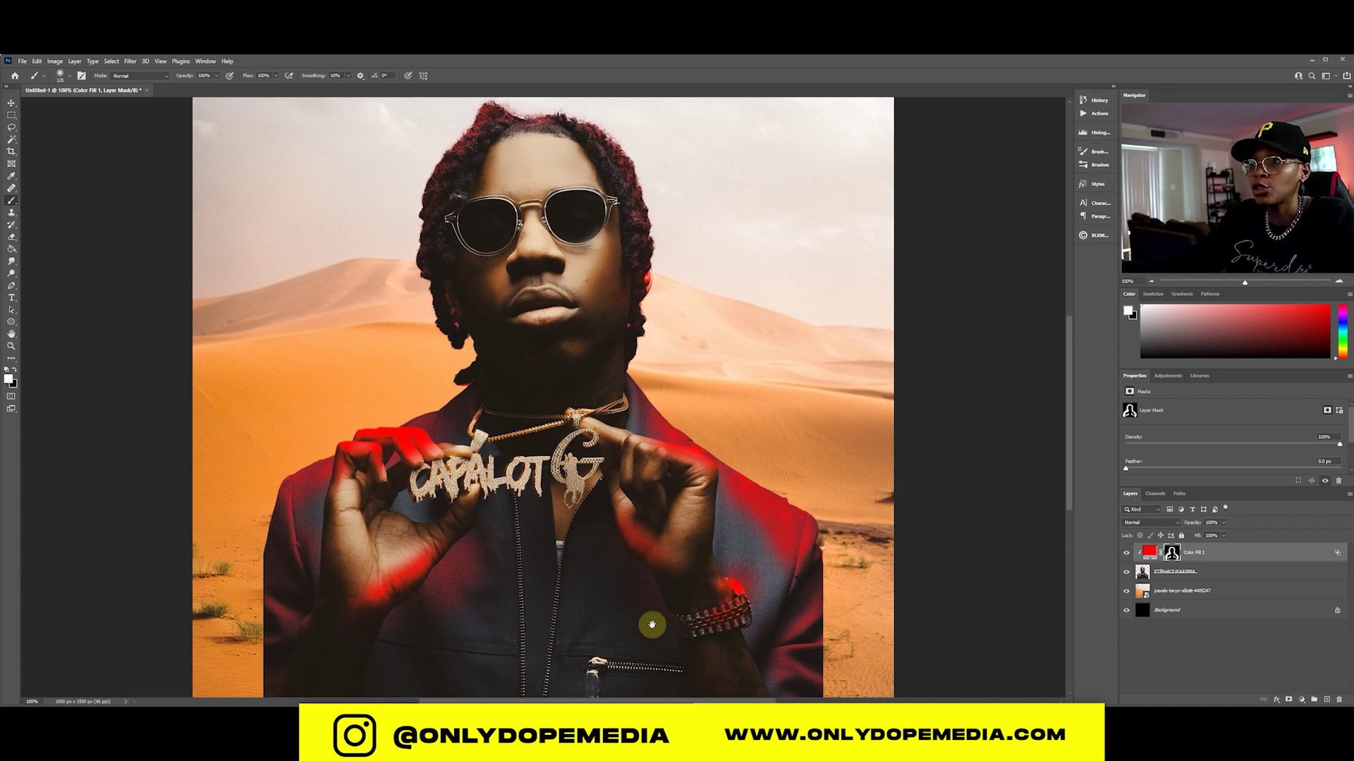
drag(650, 625, 650, 531)
mouse_move(664, 599)
mouse_down()
mouse_move(598, 602)
mouse_move(660, 596)
mouse_up()
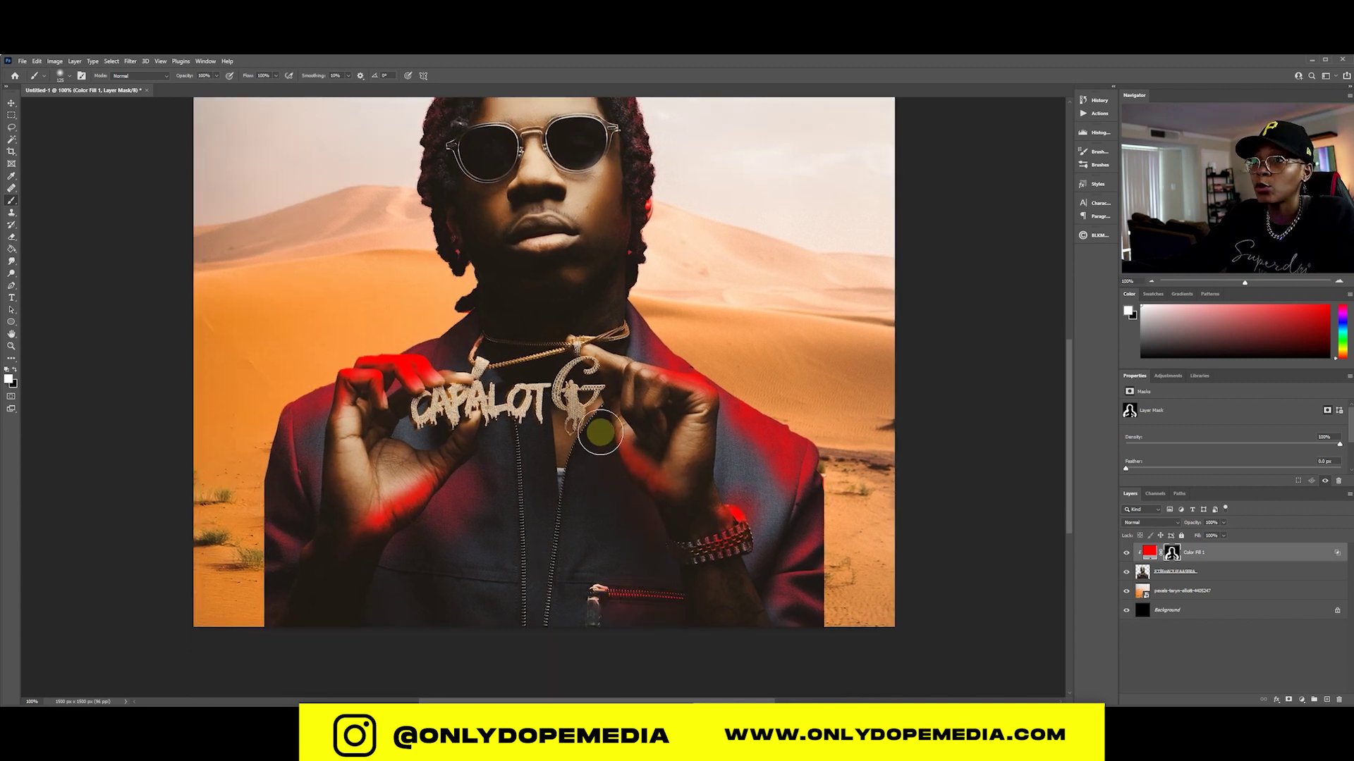
- Paint white on the fill's mask over the pendant, necklace, jacket front and the brow above the sunglasses
mouse_move(598, 429)
mouse_down()
mouse_move(581, 368)
mouse_move(609, 356)
mouse_move(615, 427)
mouse_move(617, 347)
mouse_up()
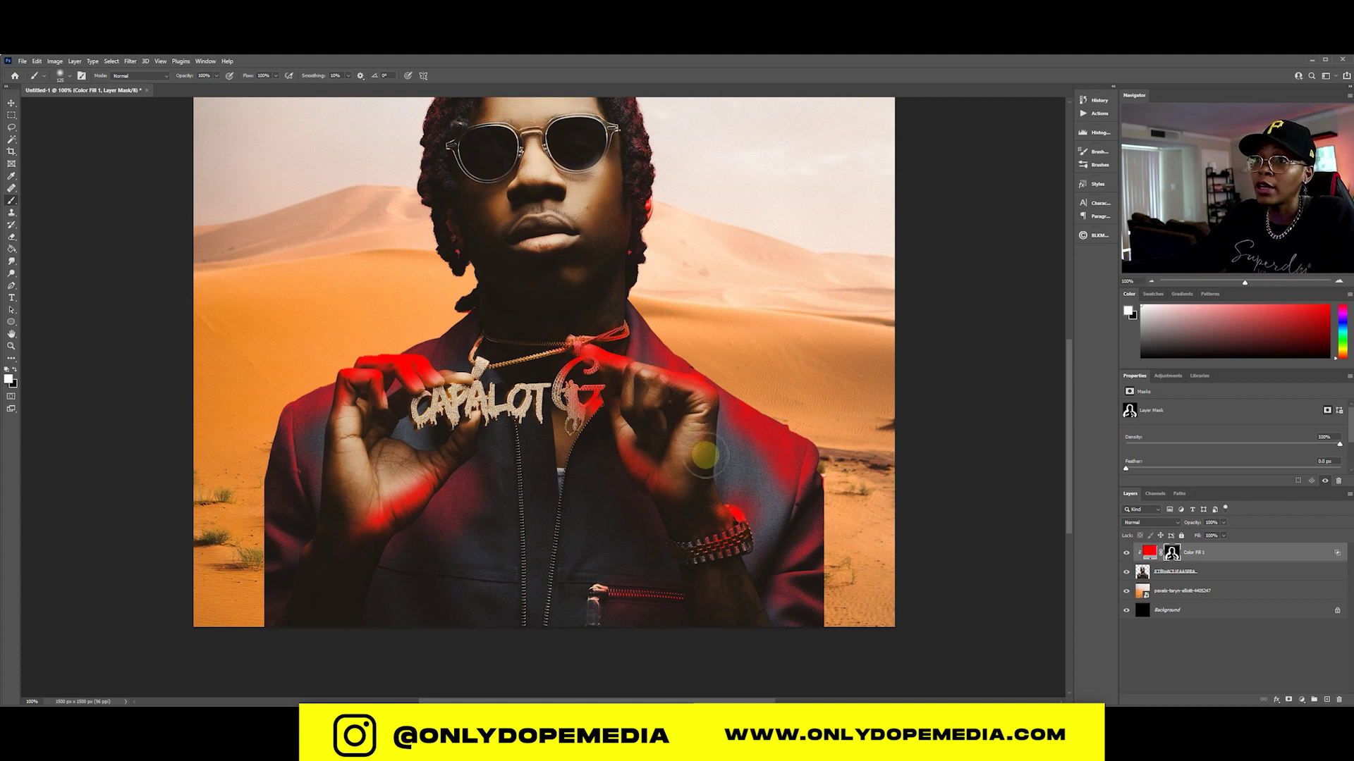
mouse_move(513, 431)
mouse_down()
mouse_move(487, 430)
mouse_move(547, 492)
mouse_up()
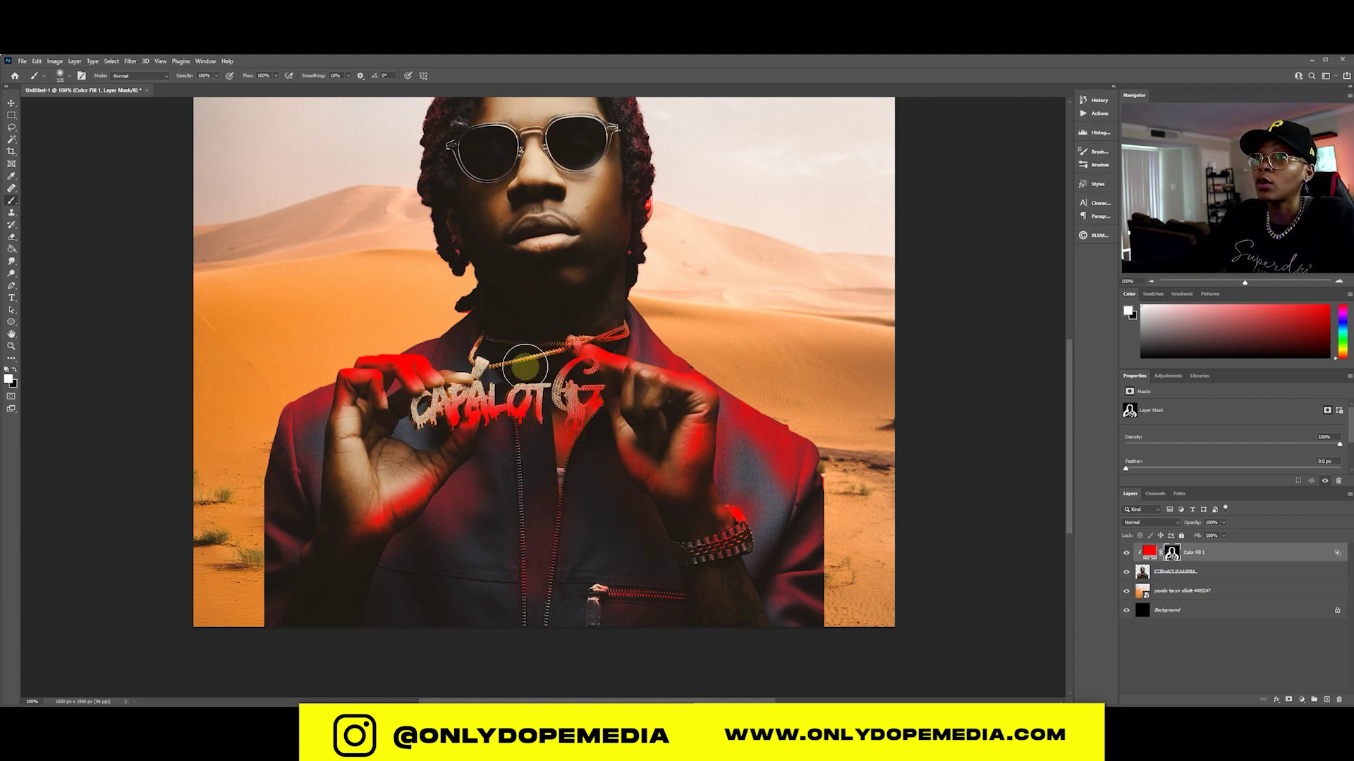
scroll(506, 360, up, 1)
mouse_move(572, 168)
mouse_down()
mouse_move(607, 275)
mouse_move(486, 253)
mouse_move(484, 172)
mouse_move(515, 316)
mouse_up()
key(ctrl+minus)
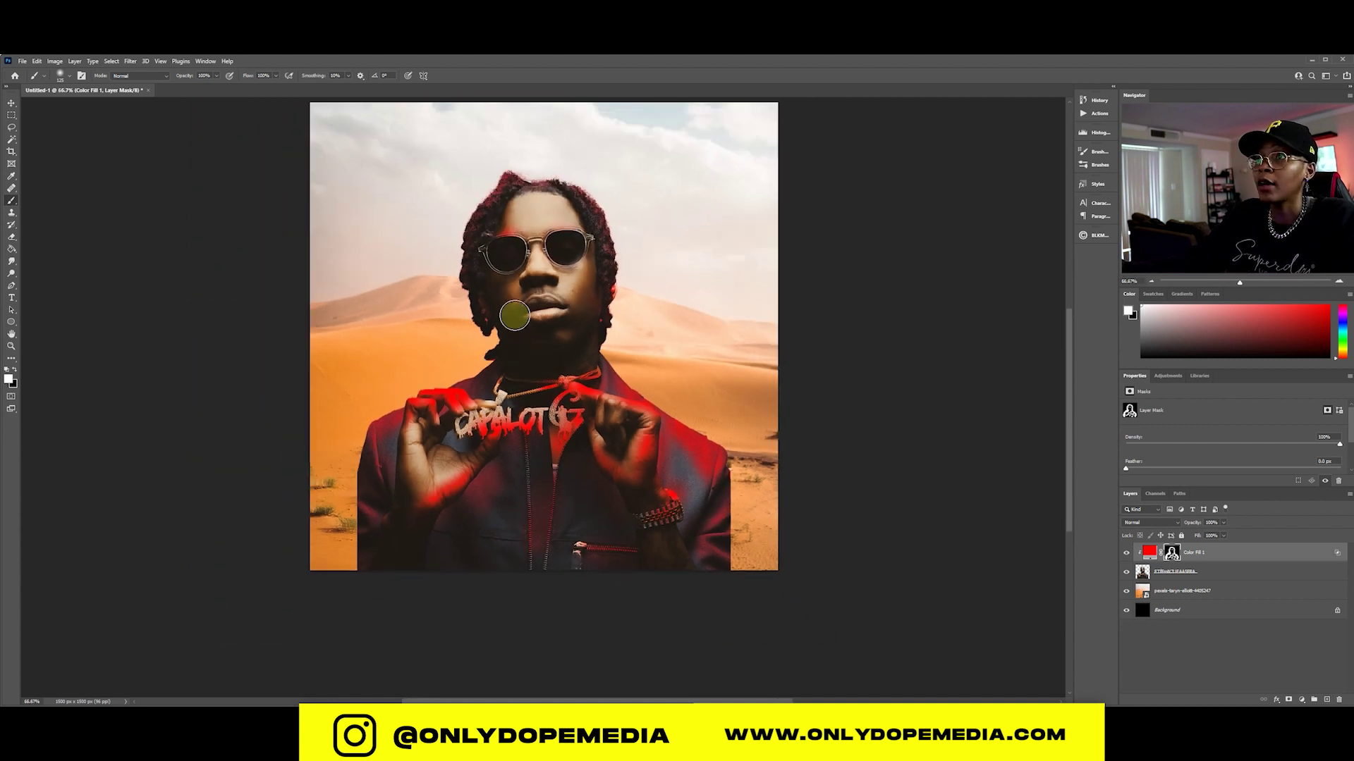
scroll(535, 324, up, 2)
scroll(631, 358, down, 1)
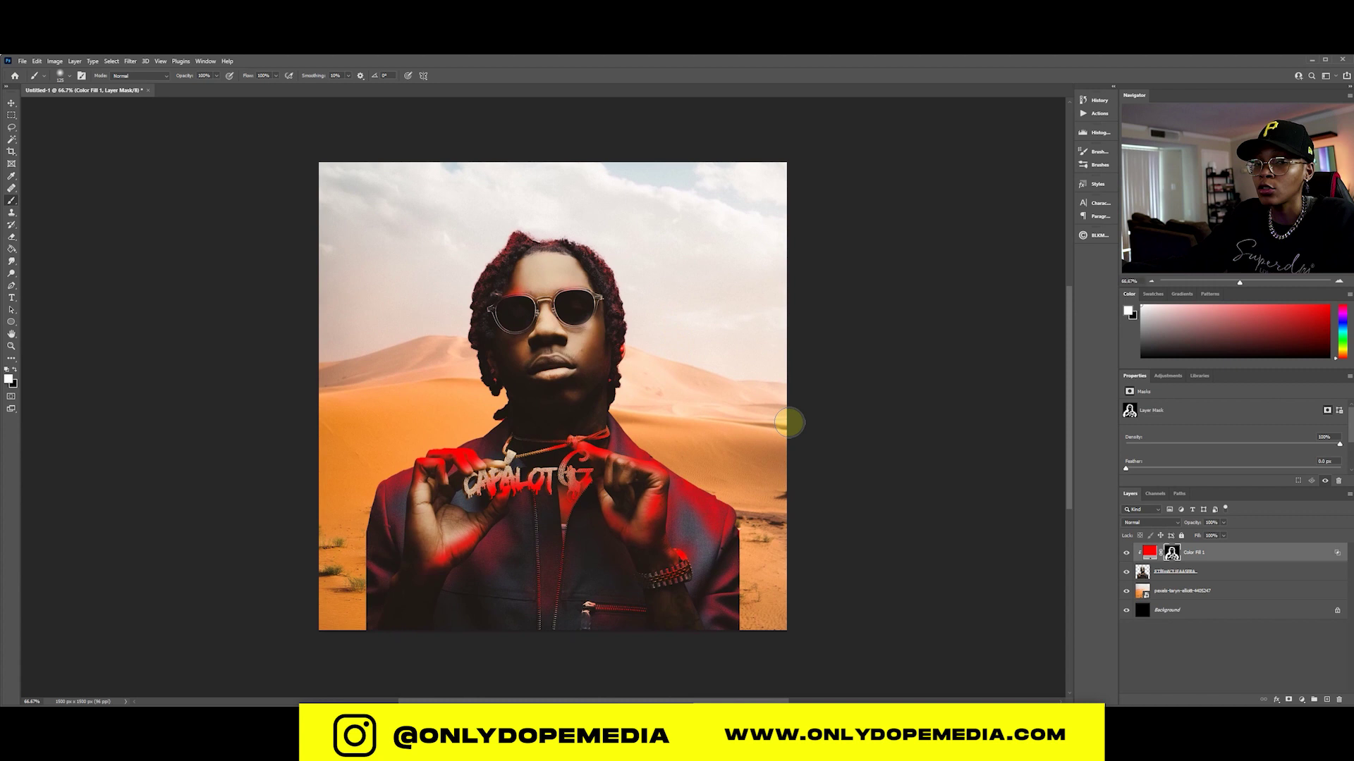
- Change the fill layer's color to an orange sampled from the desert dunes, after trying white and yellow
double_click(1151, 555)
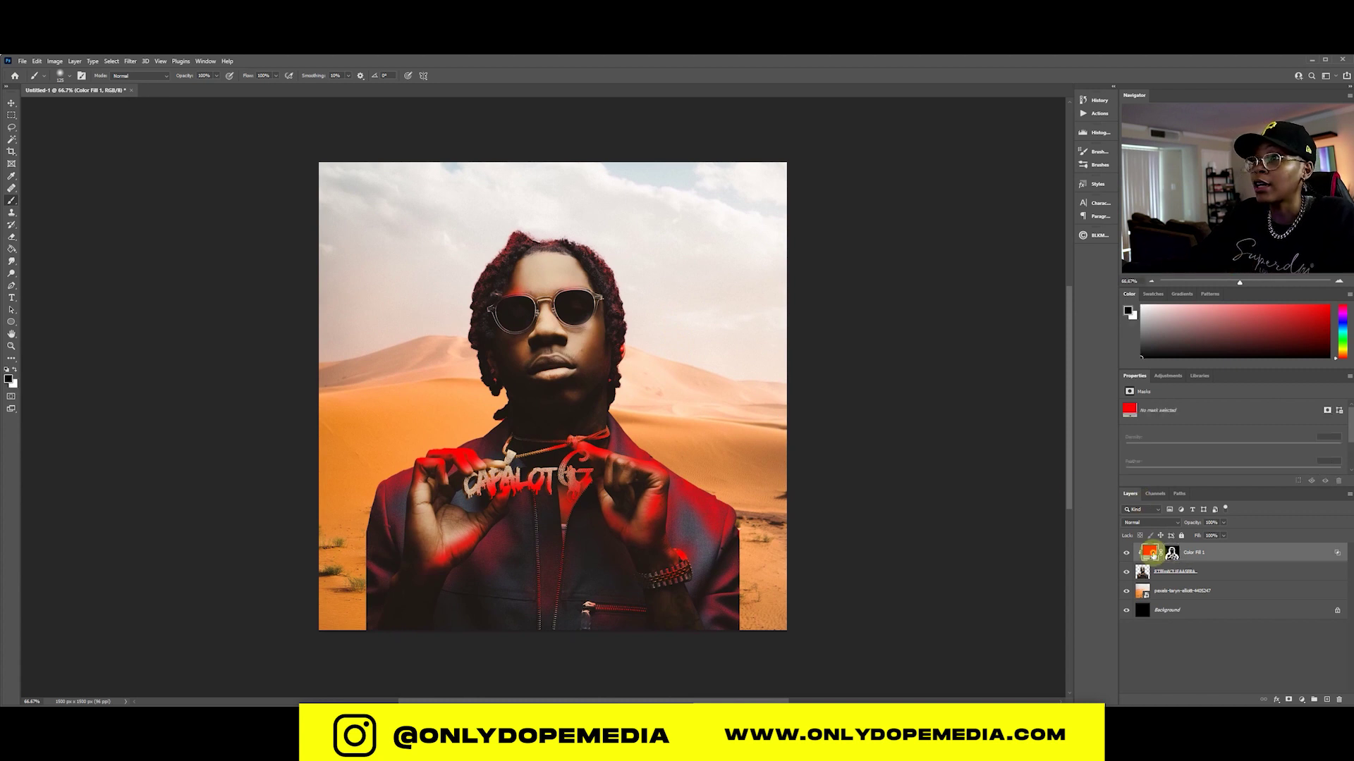
click(767, 393)
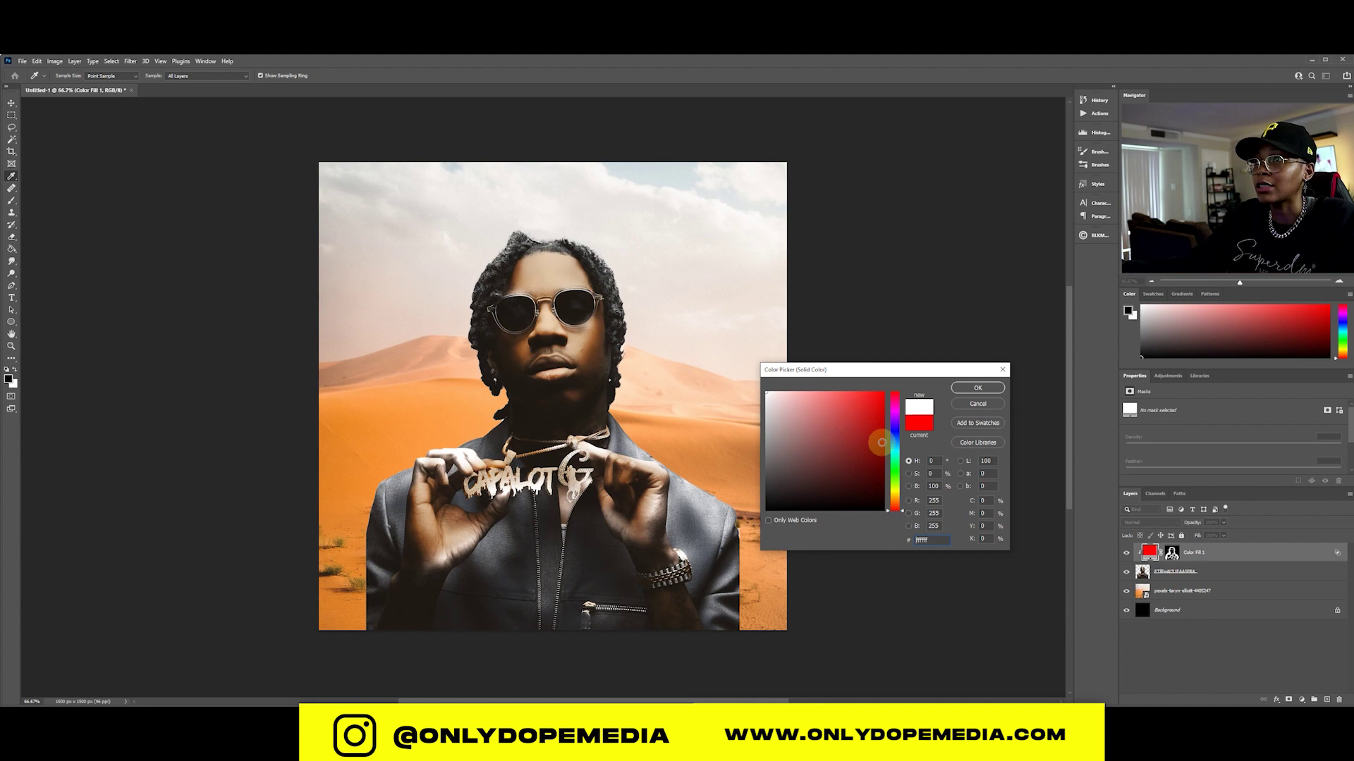
click(894, 492)
drag(864, 431, 920, 385)
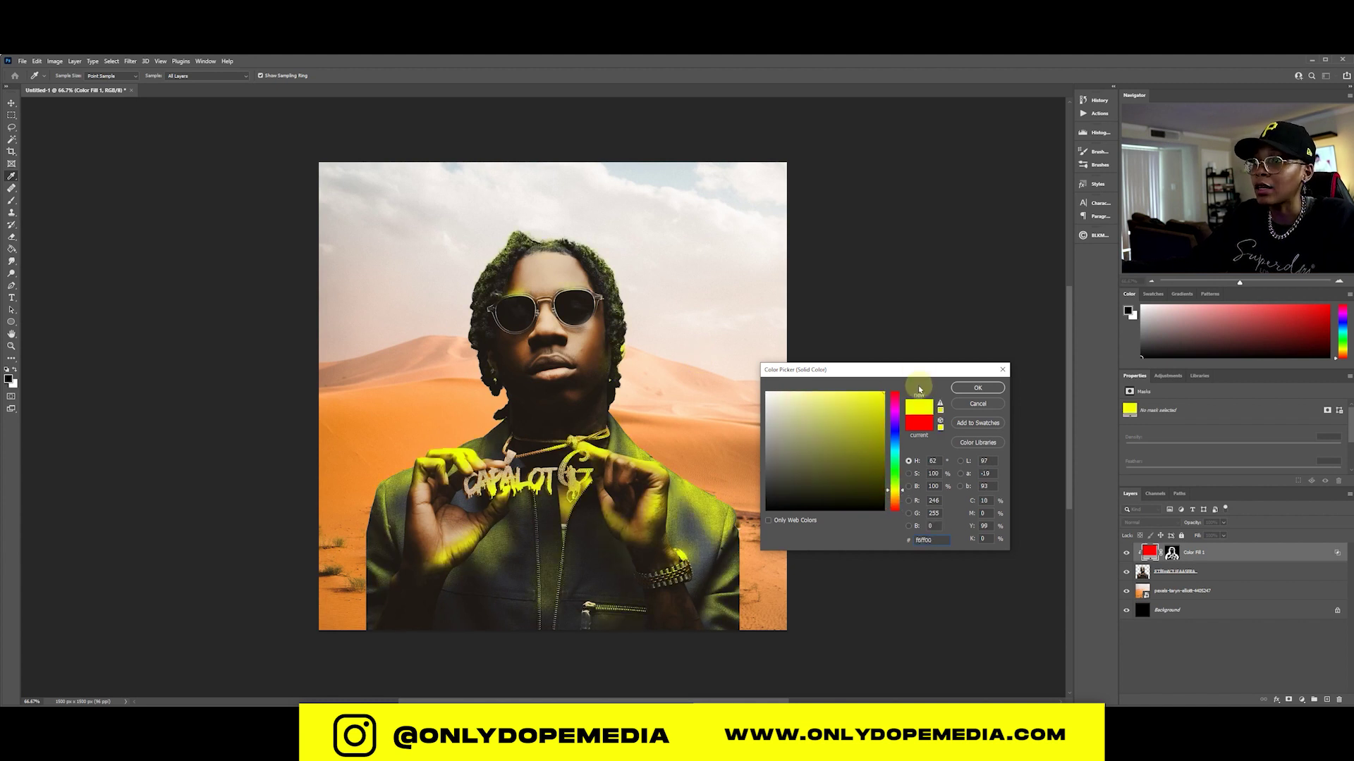
click(700, 449)
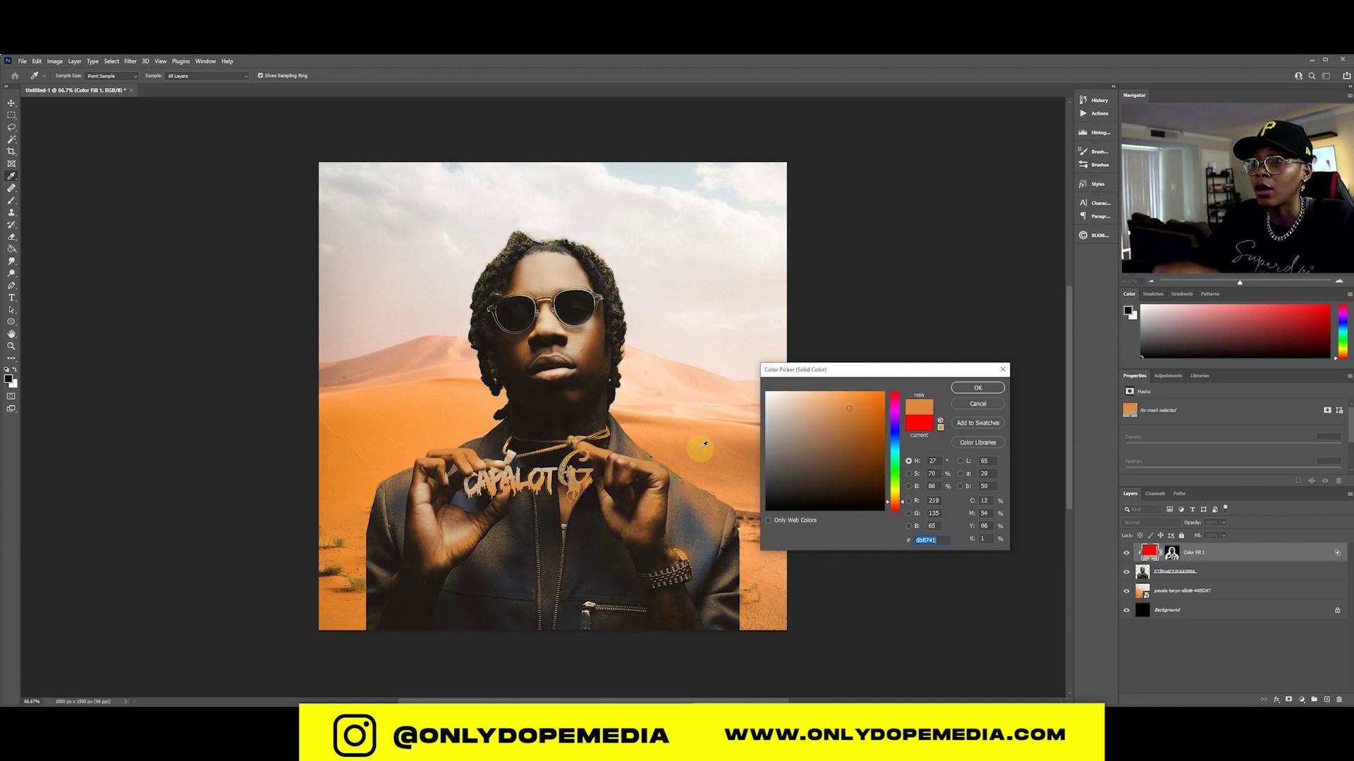
click(979, 388)
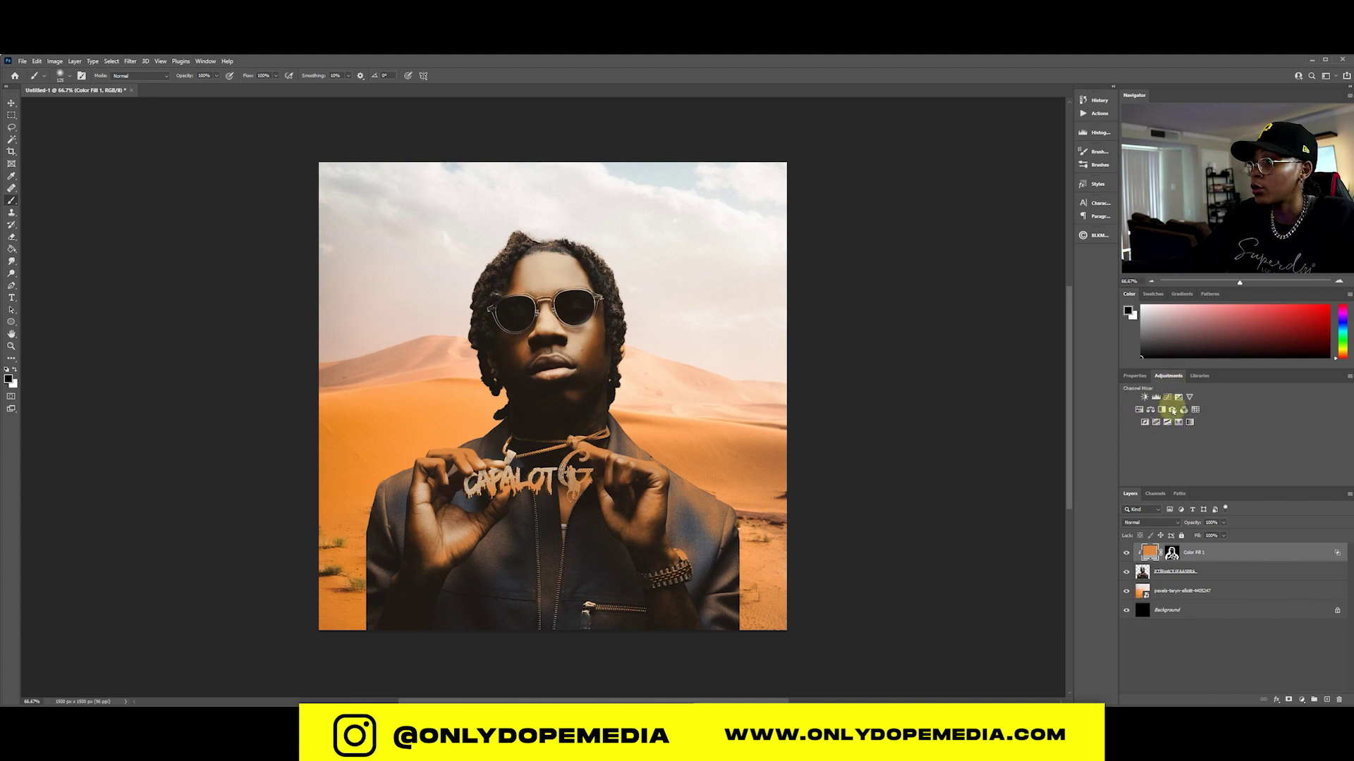
- Add a Color Lookup adjustment layer above the fill and apply the Crisp_Warm.look 3D LUT after previewing other looks from 2Strip.look onward
click(1302, 700)
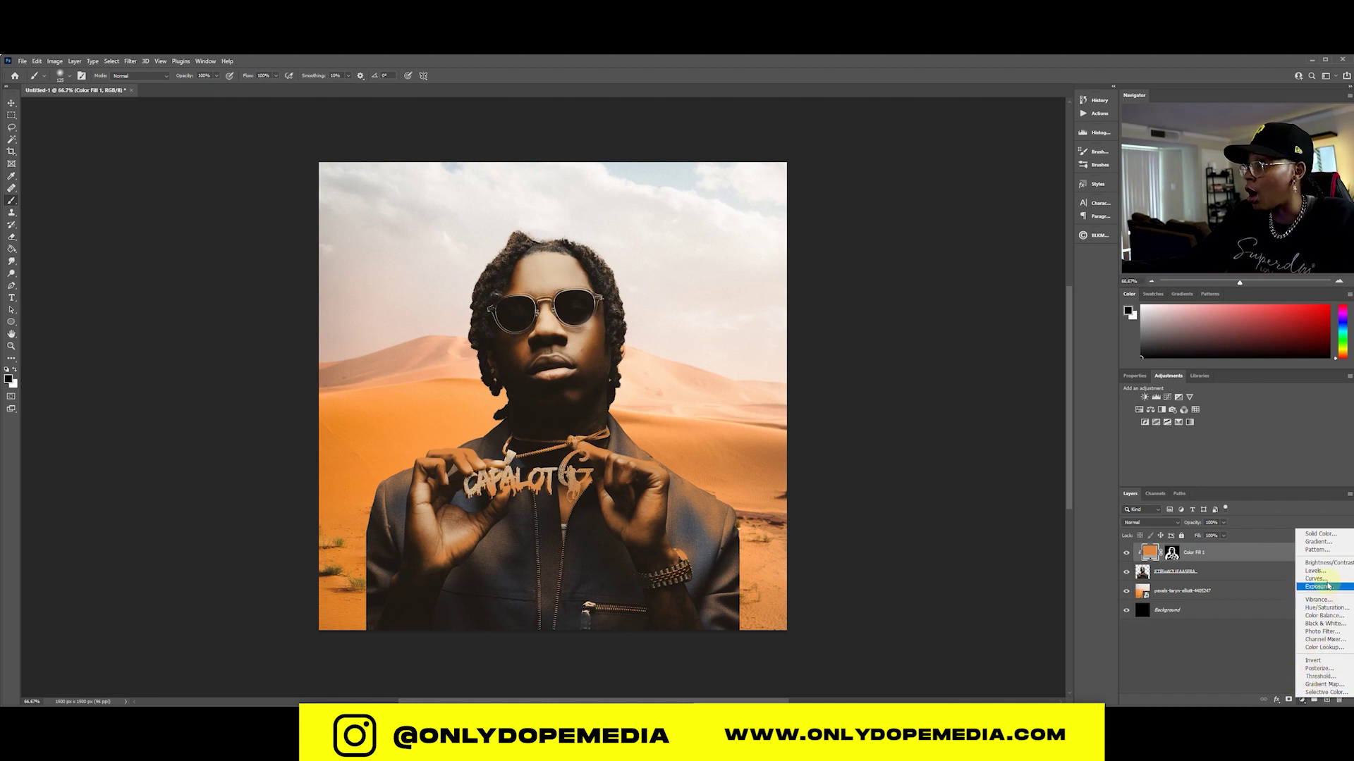
click(1325, 648)
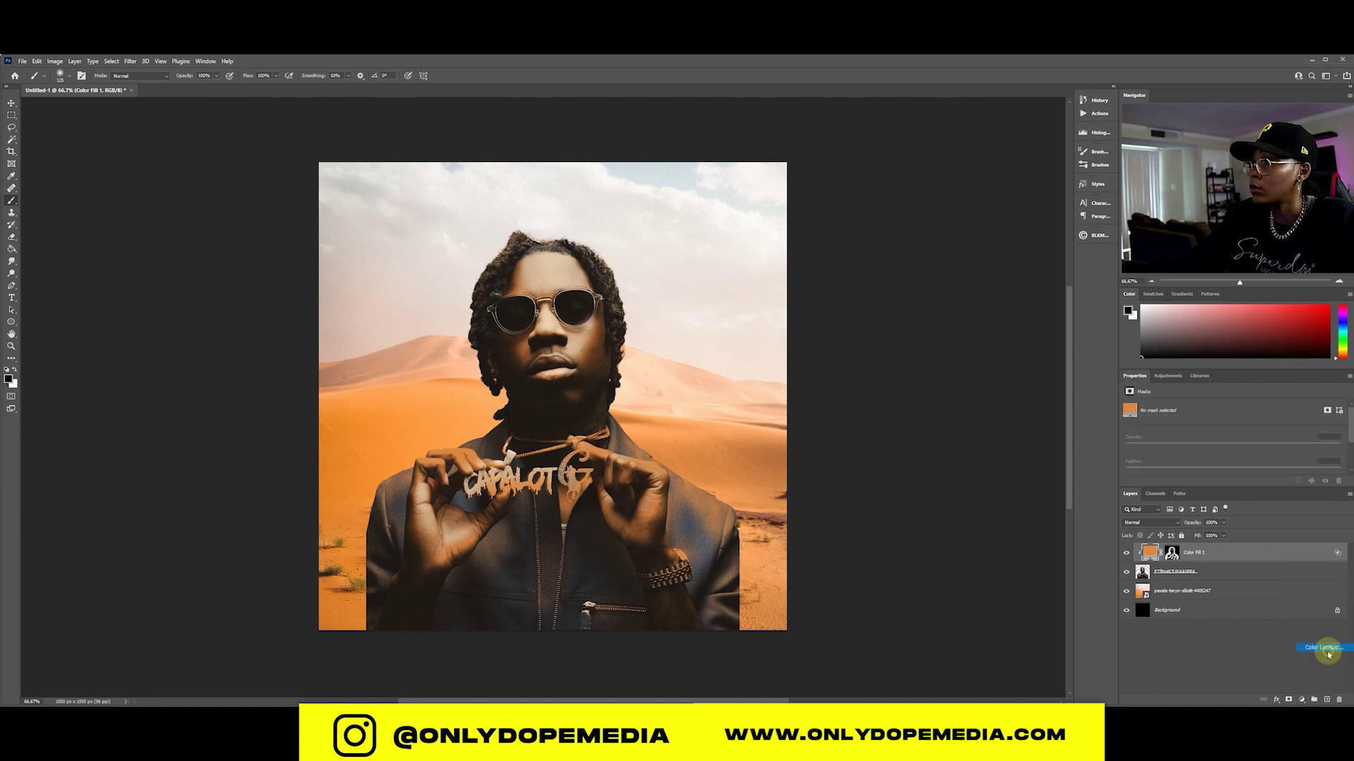
click(1206, 411)
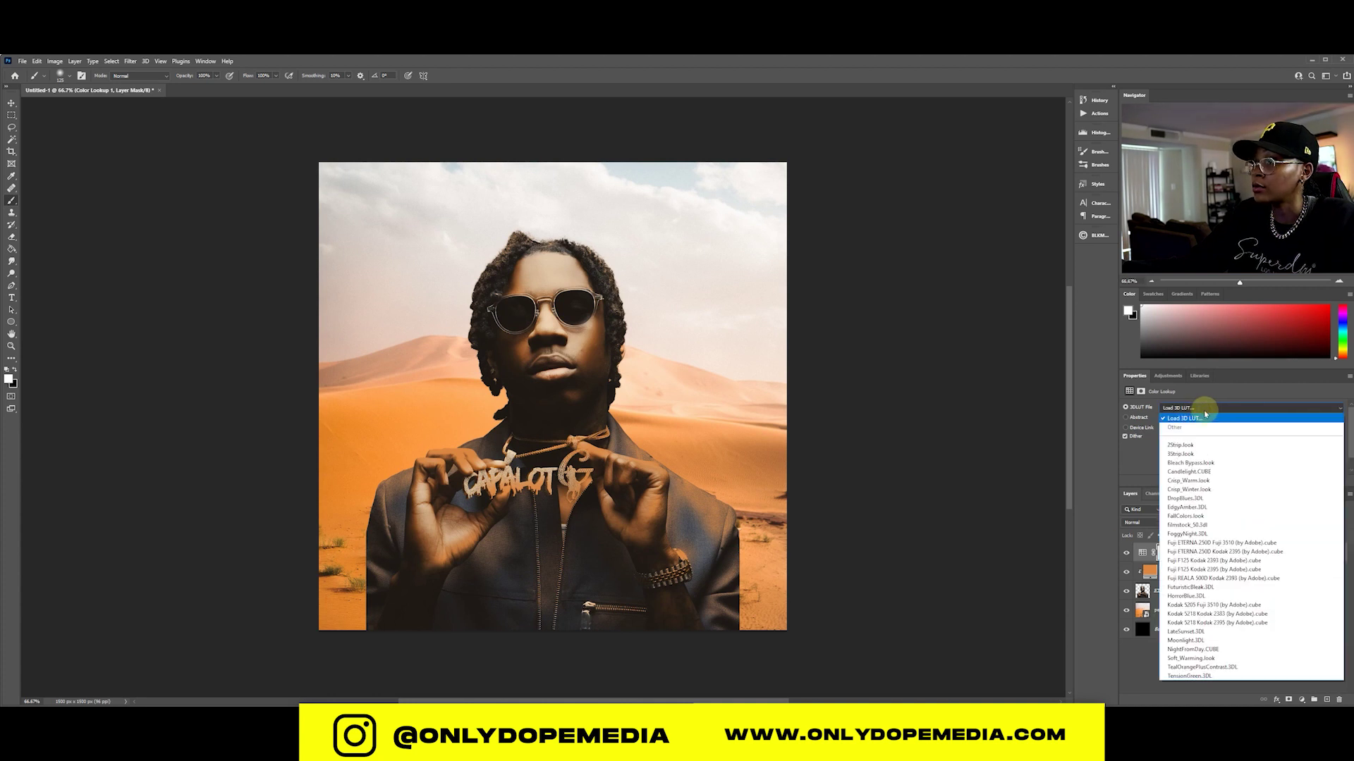
click(1181, 445)
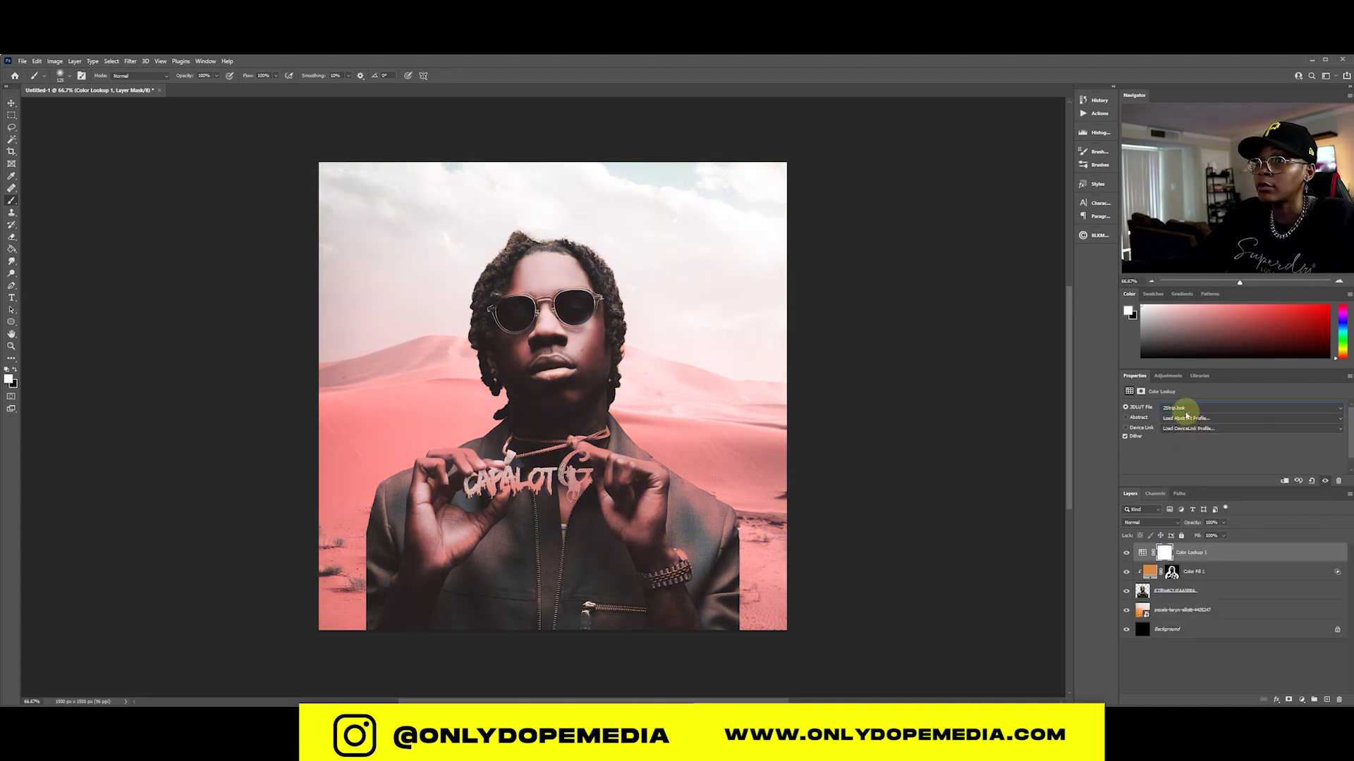
key(Down)
key(Down)
key(Down)
key(Down)
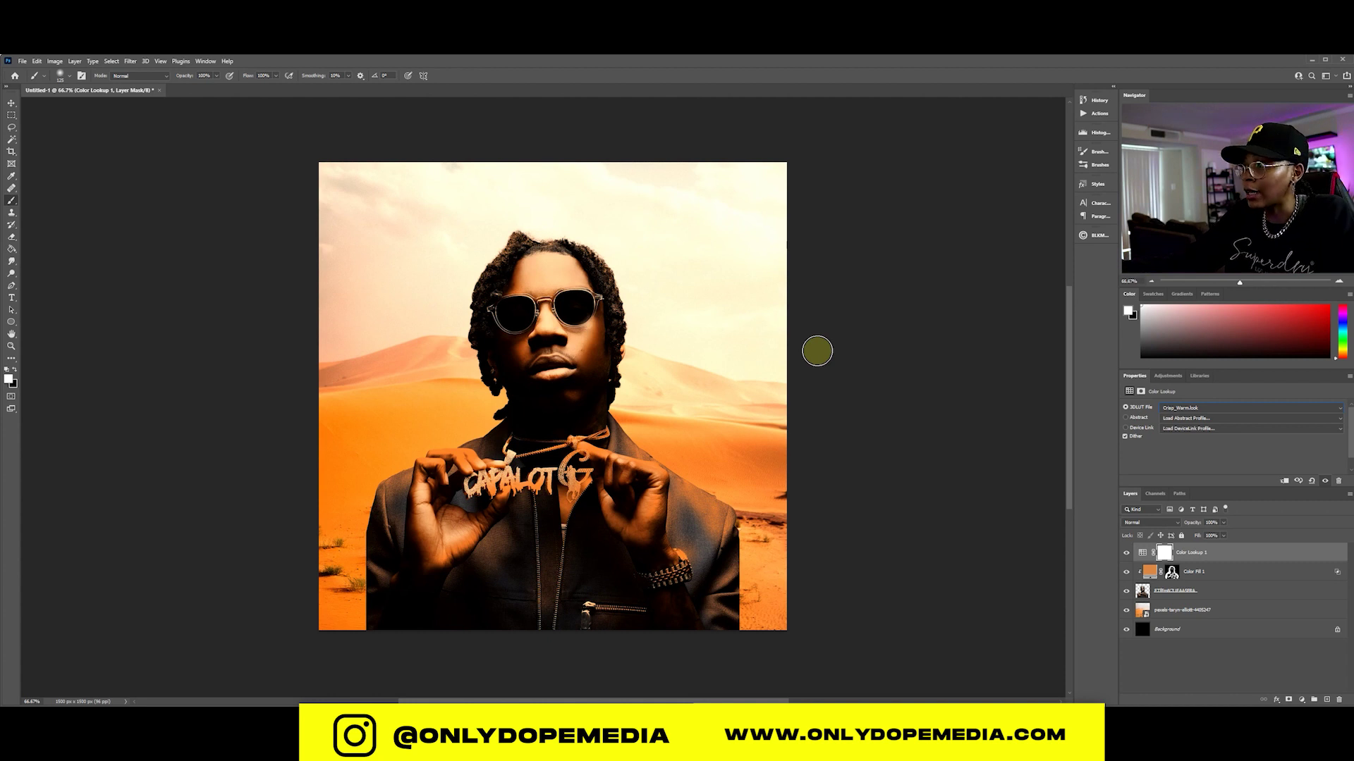
- Paint black on the Color Fill 1 mask to remove the orange tint from the pendant, inner hands and jacket front
click(1173, 574)
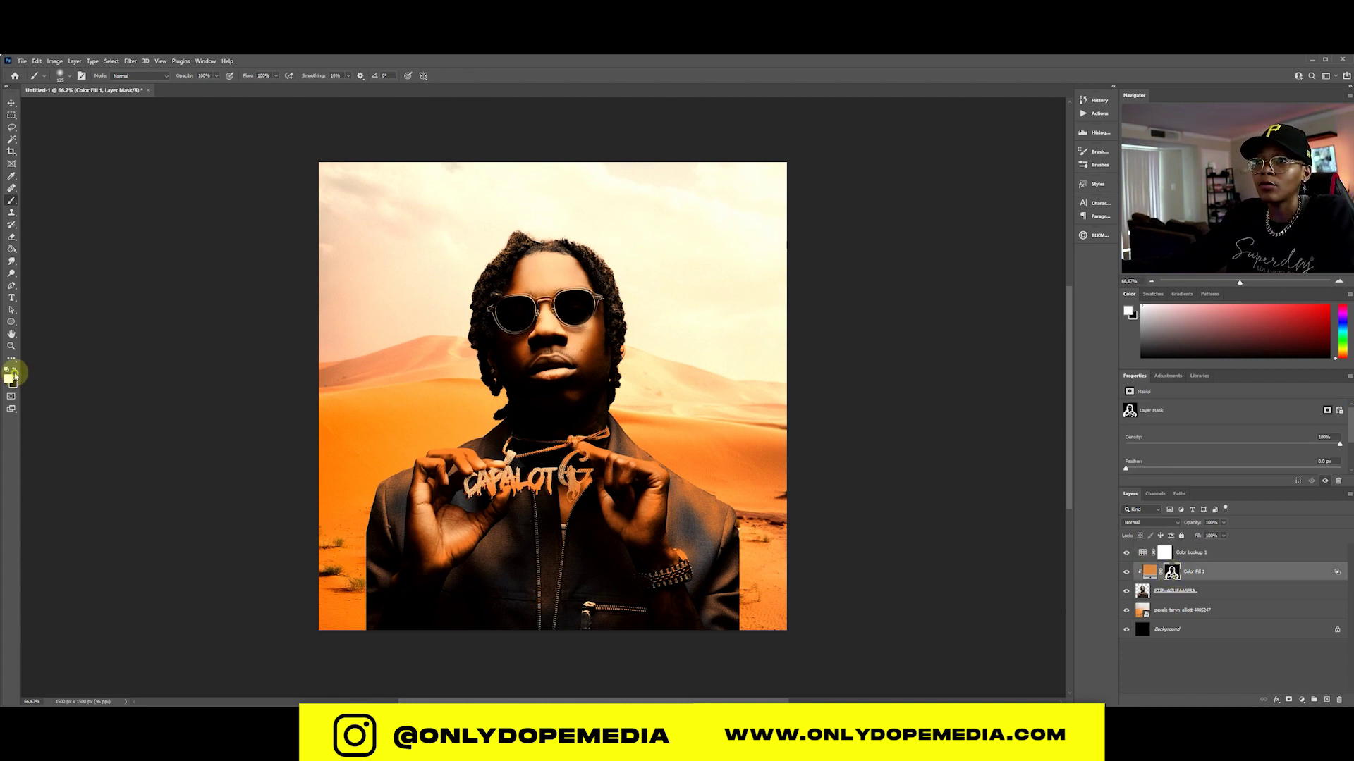
click(474, 538)
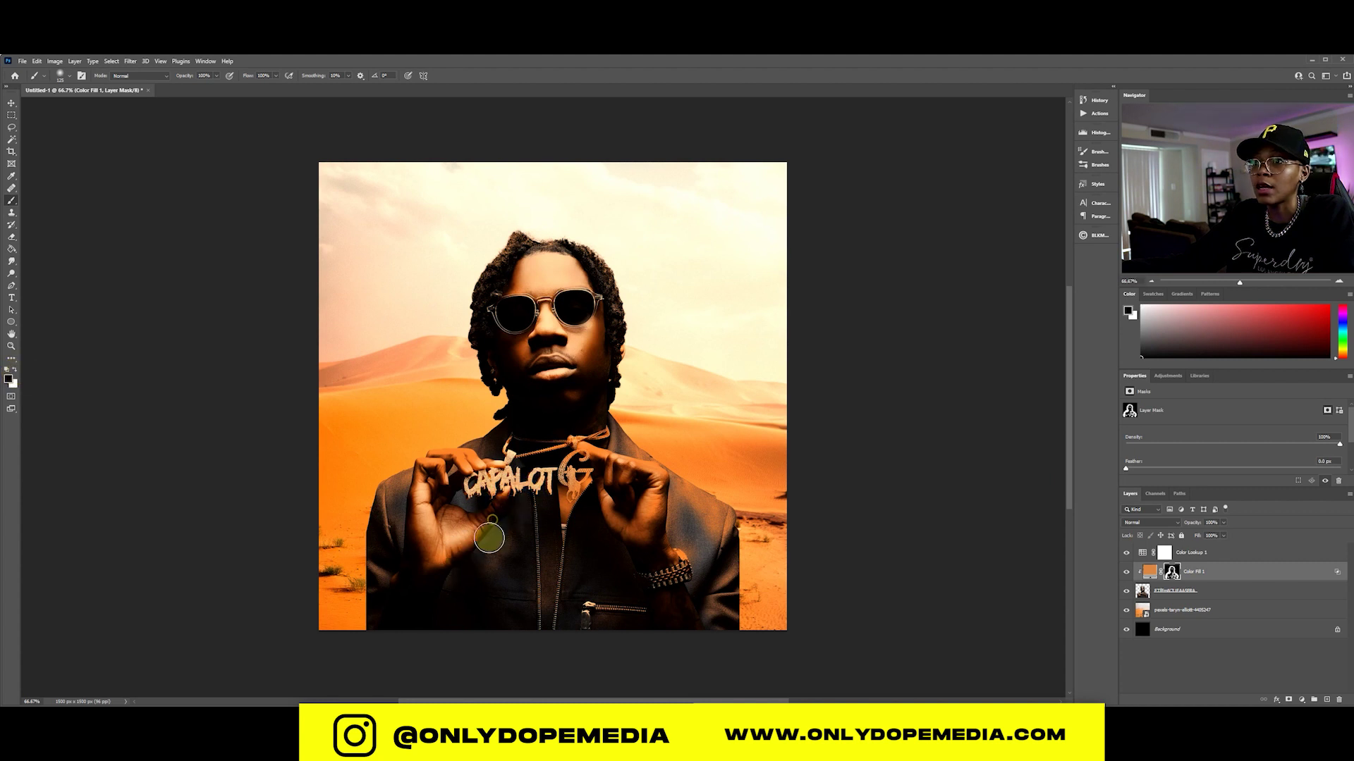
mouse_move(490, 537)
mouse_down()
mouse_move(507, 607)
mouse_move(546, 603)
mouse_move(543, 582)
mouse_move(548, 592)
mouse_move(598, 482)
mouse_move(576, 443)
mouse_move(595, 458)
mouse_move(576, 489)
mouse_move(576, 439)
mouse_move(594, 433)
mouse_move(476, 483)
mouse_move(424, 541)
mouse_move(457, 455)
mouse_move(446, 471)
mouse_move(500, 454)
mouse_move(485, 499)
mouse_move(423, 567)
mouse_move(445, 498)
mouse_move(410, 593)
mouse_move(543, 372)
mouse_up()
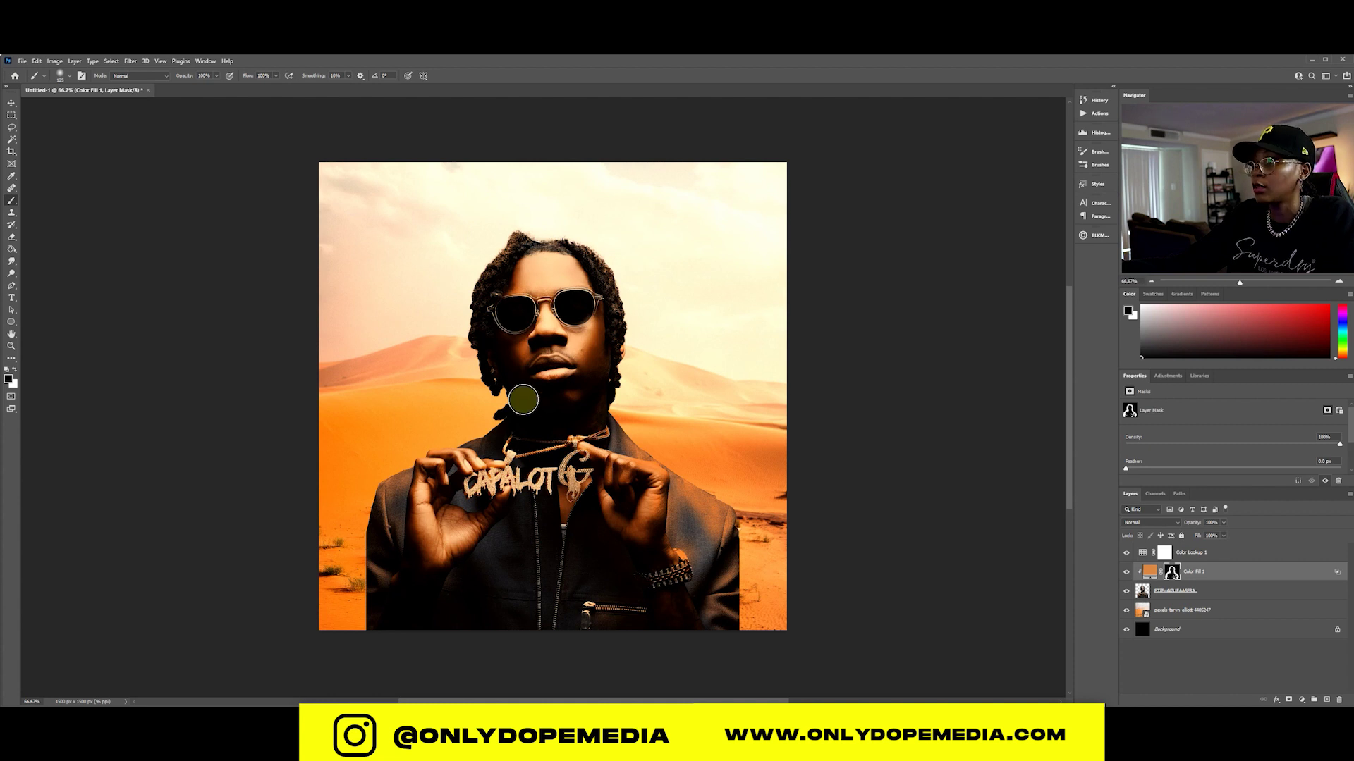
- Add a Brightness/Contrast adjustment layer directly above the desert photo and strongly lower its brightness
key(v)
click(1200, 609)
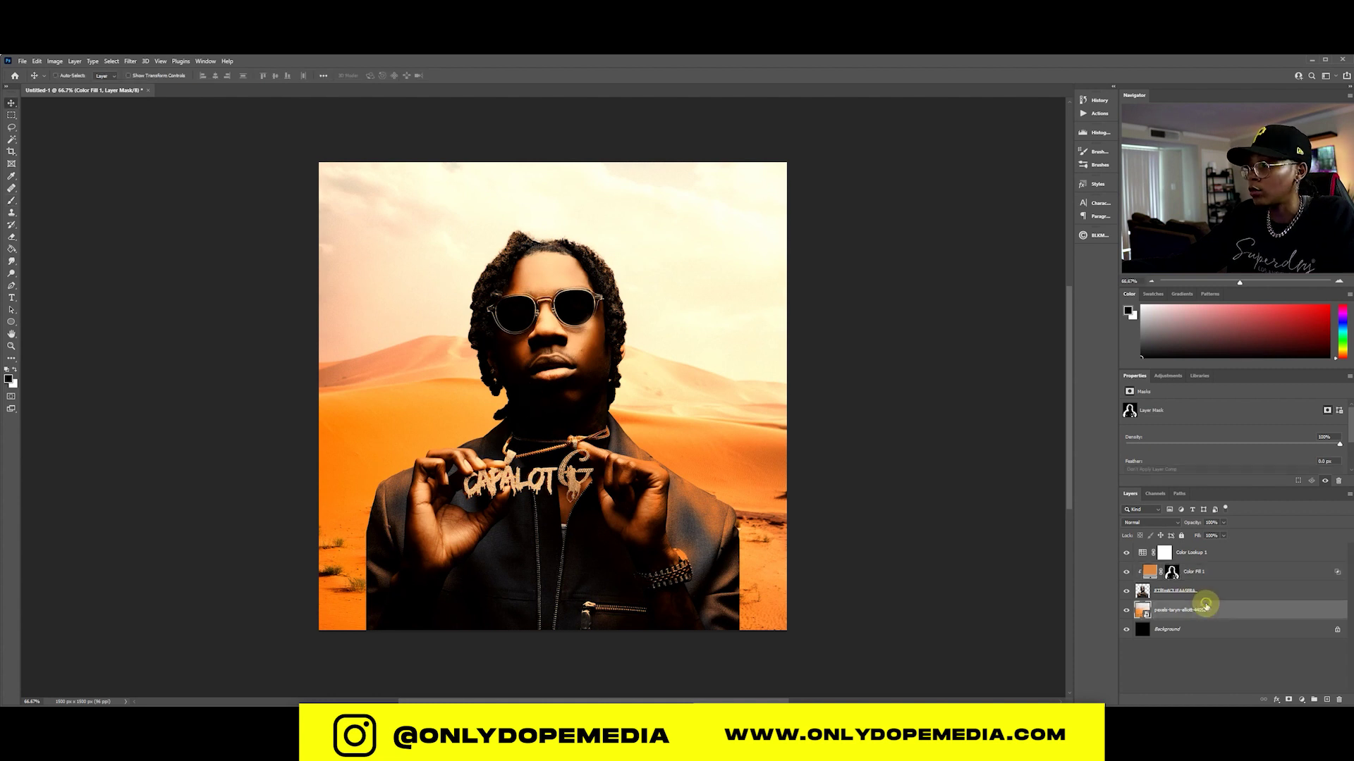
click(1301, 700)
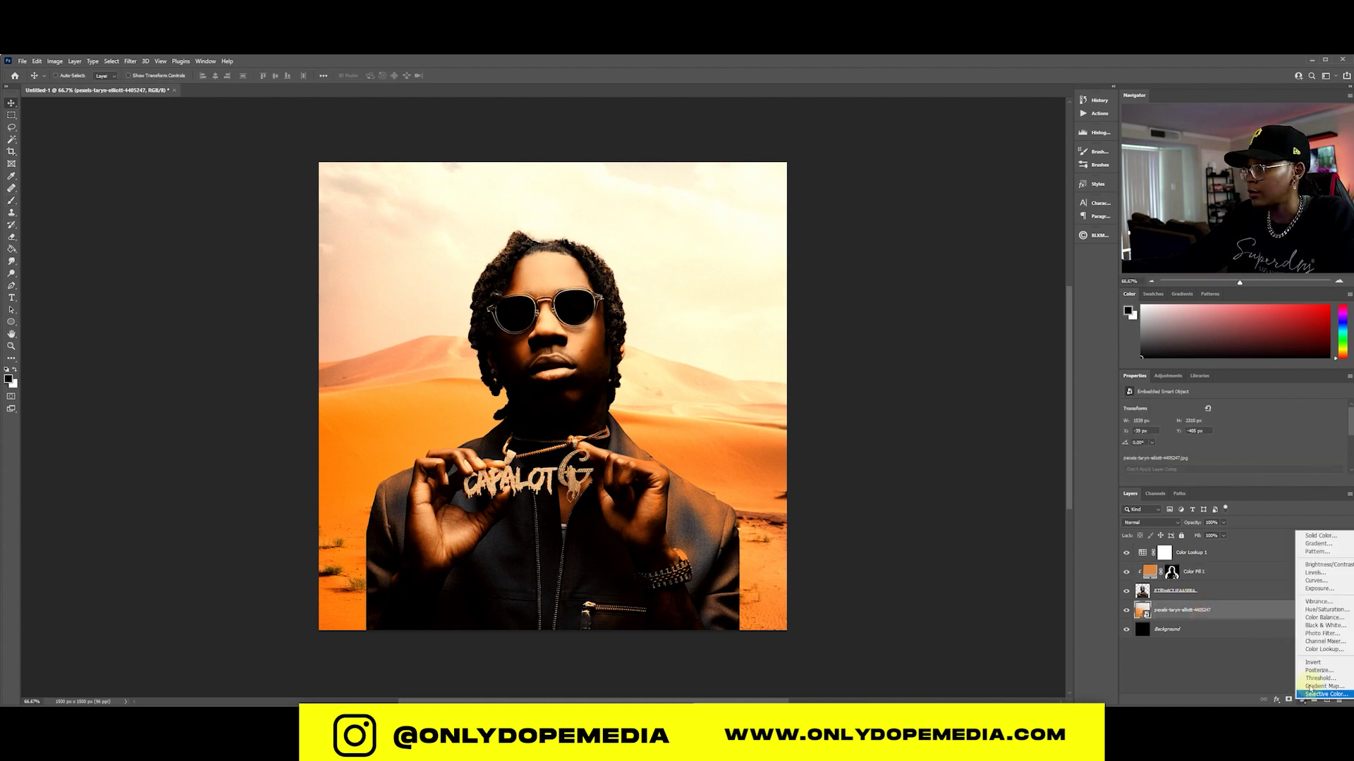
click(1317, 565)
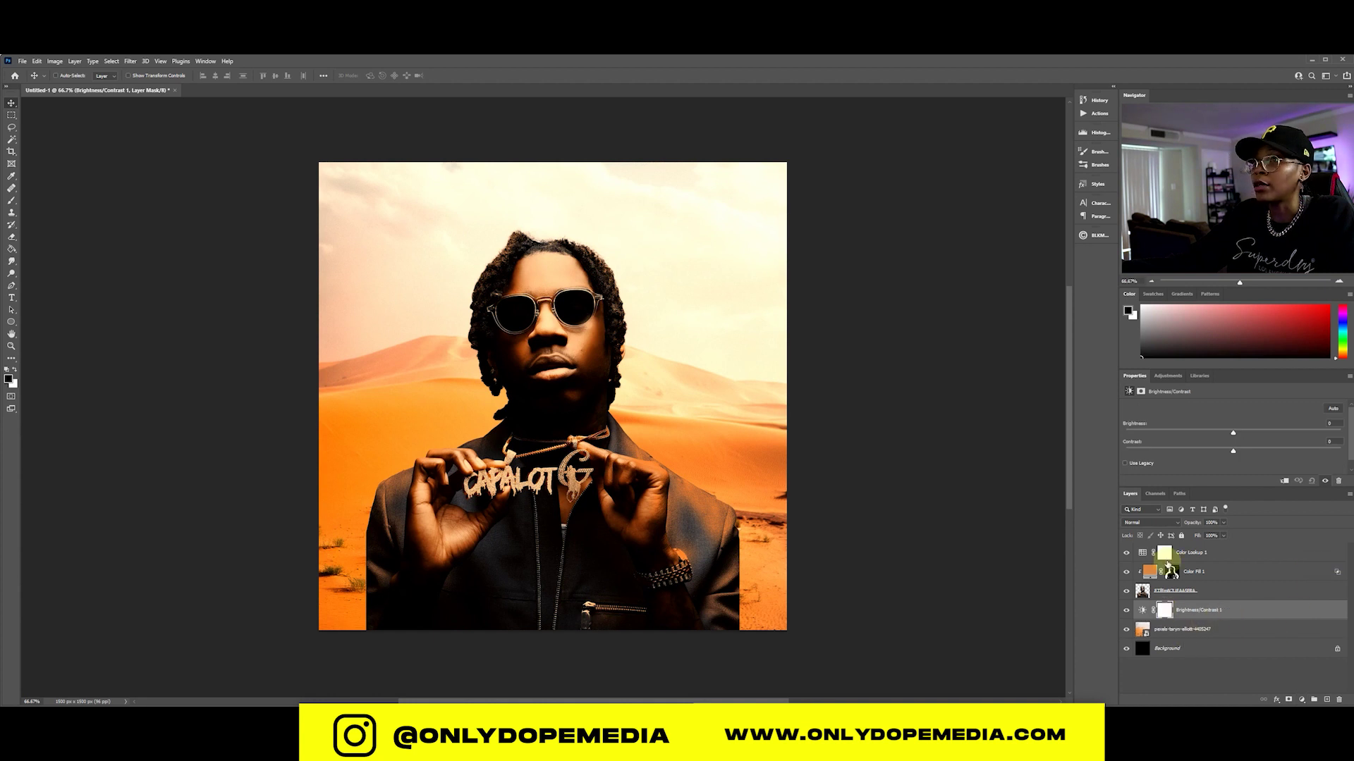
drag(1219, 438, 1109, 439)
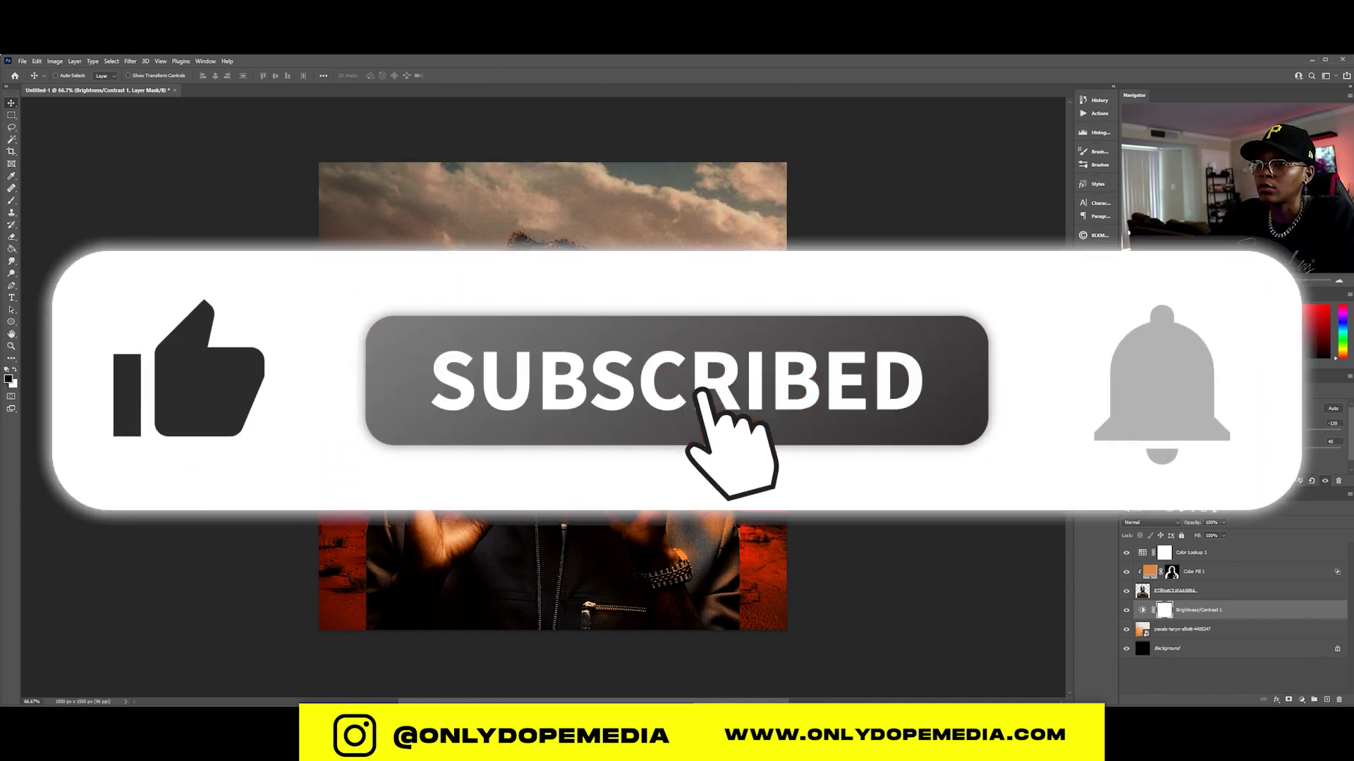